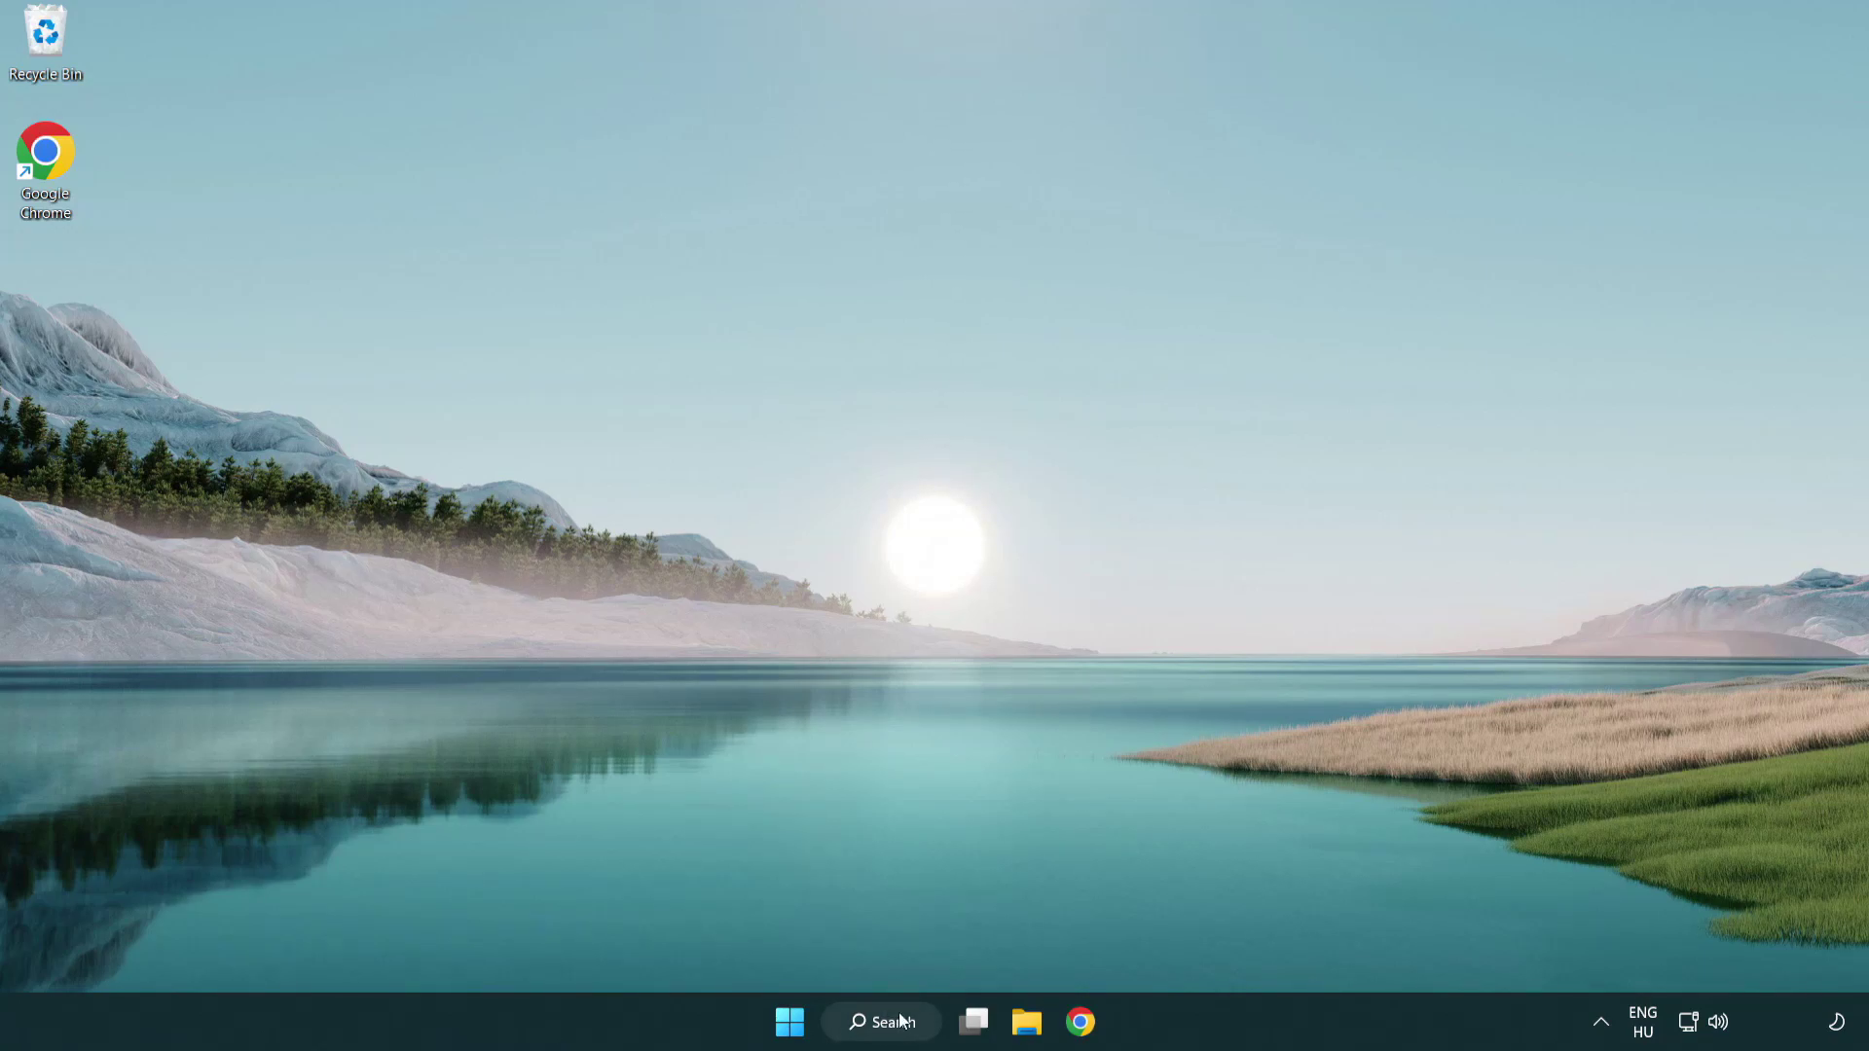
# Search Windows for 'device manager' and launch Device Manager from the results
pyautogui.click(889, 1020)
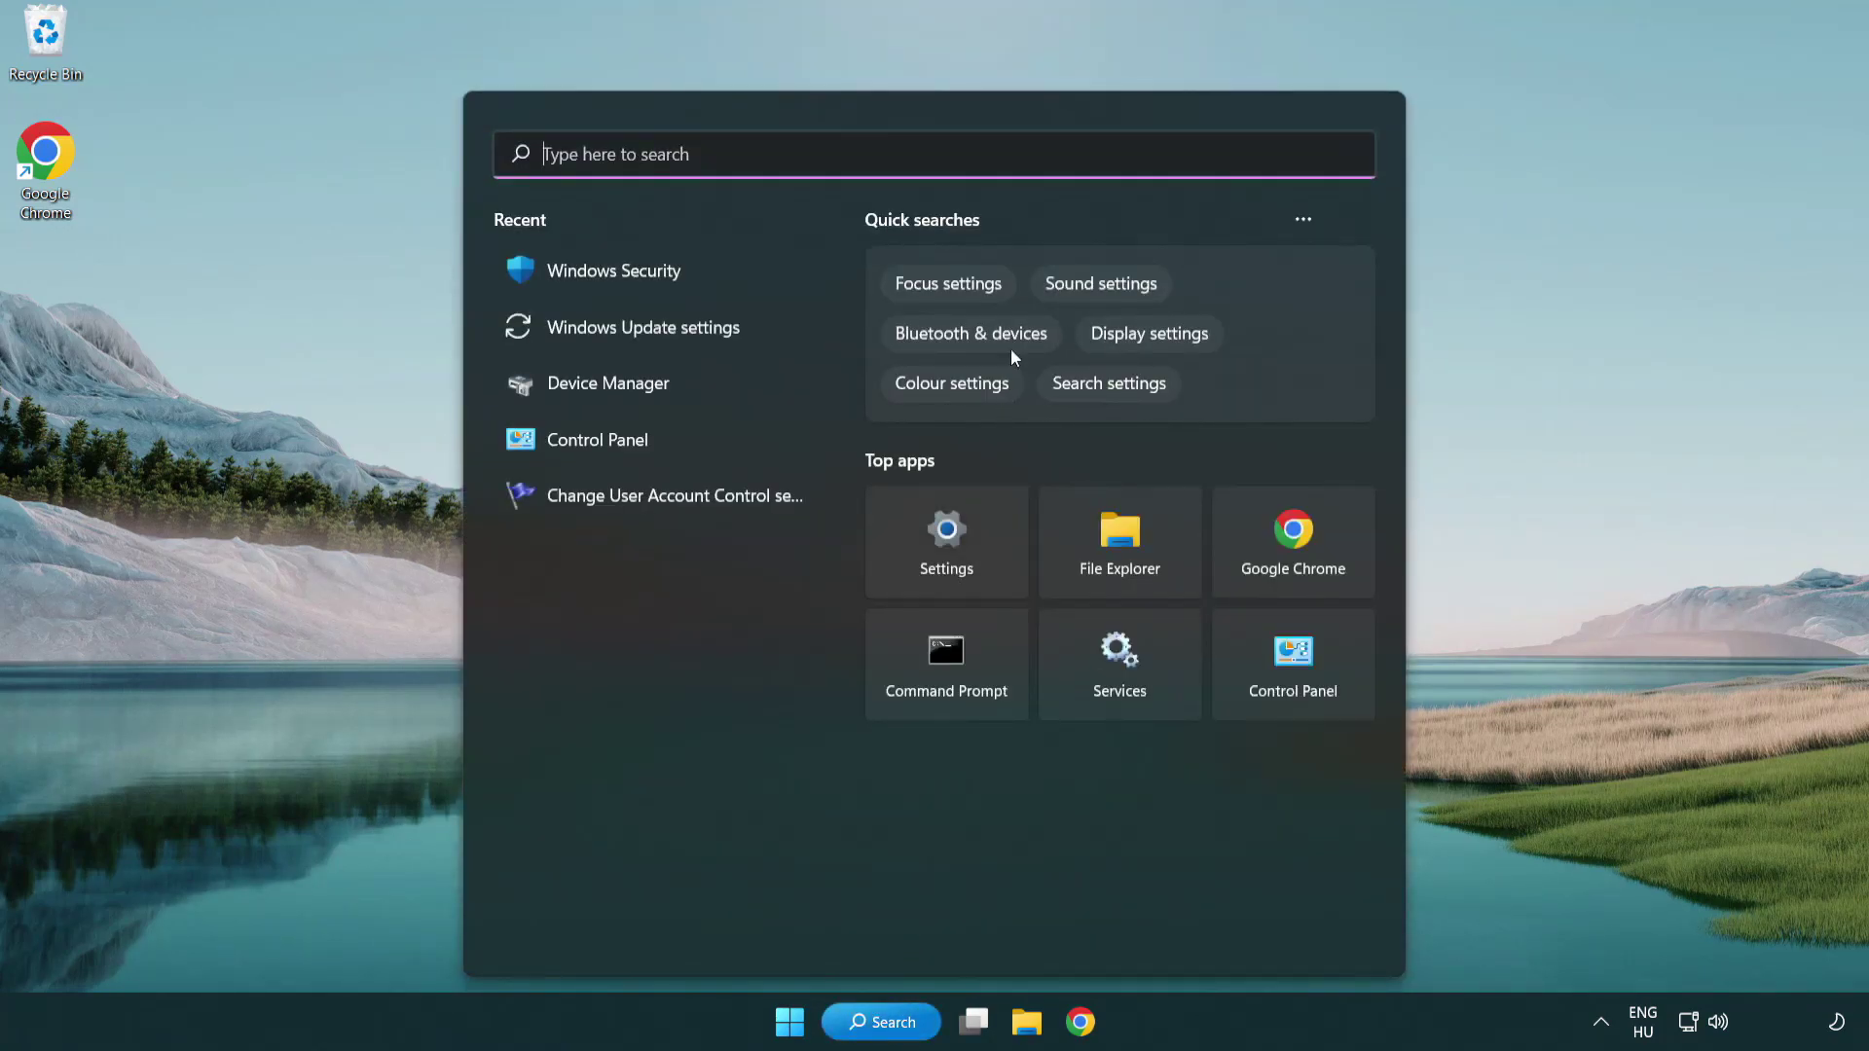
pyautogui.write('device manager')
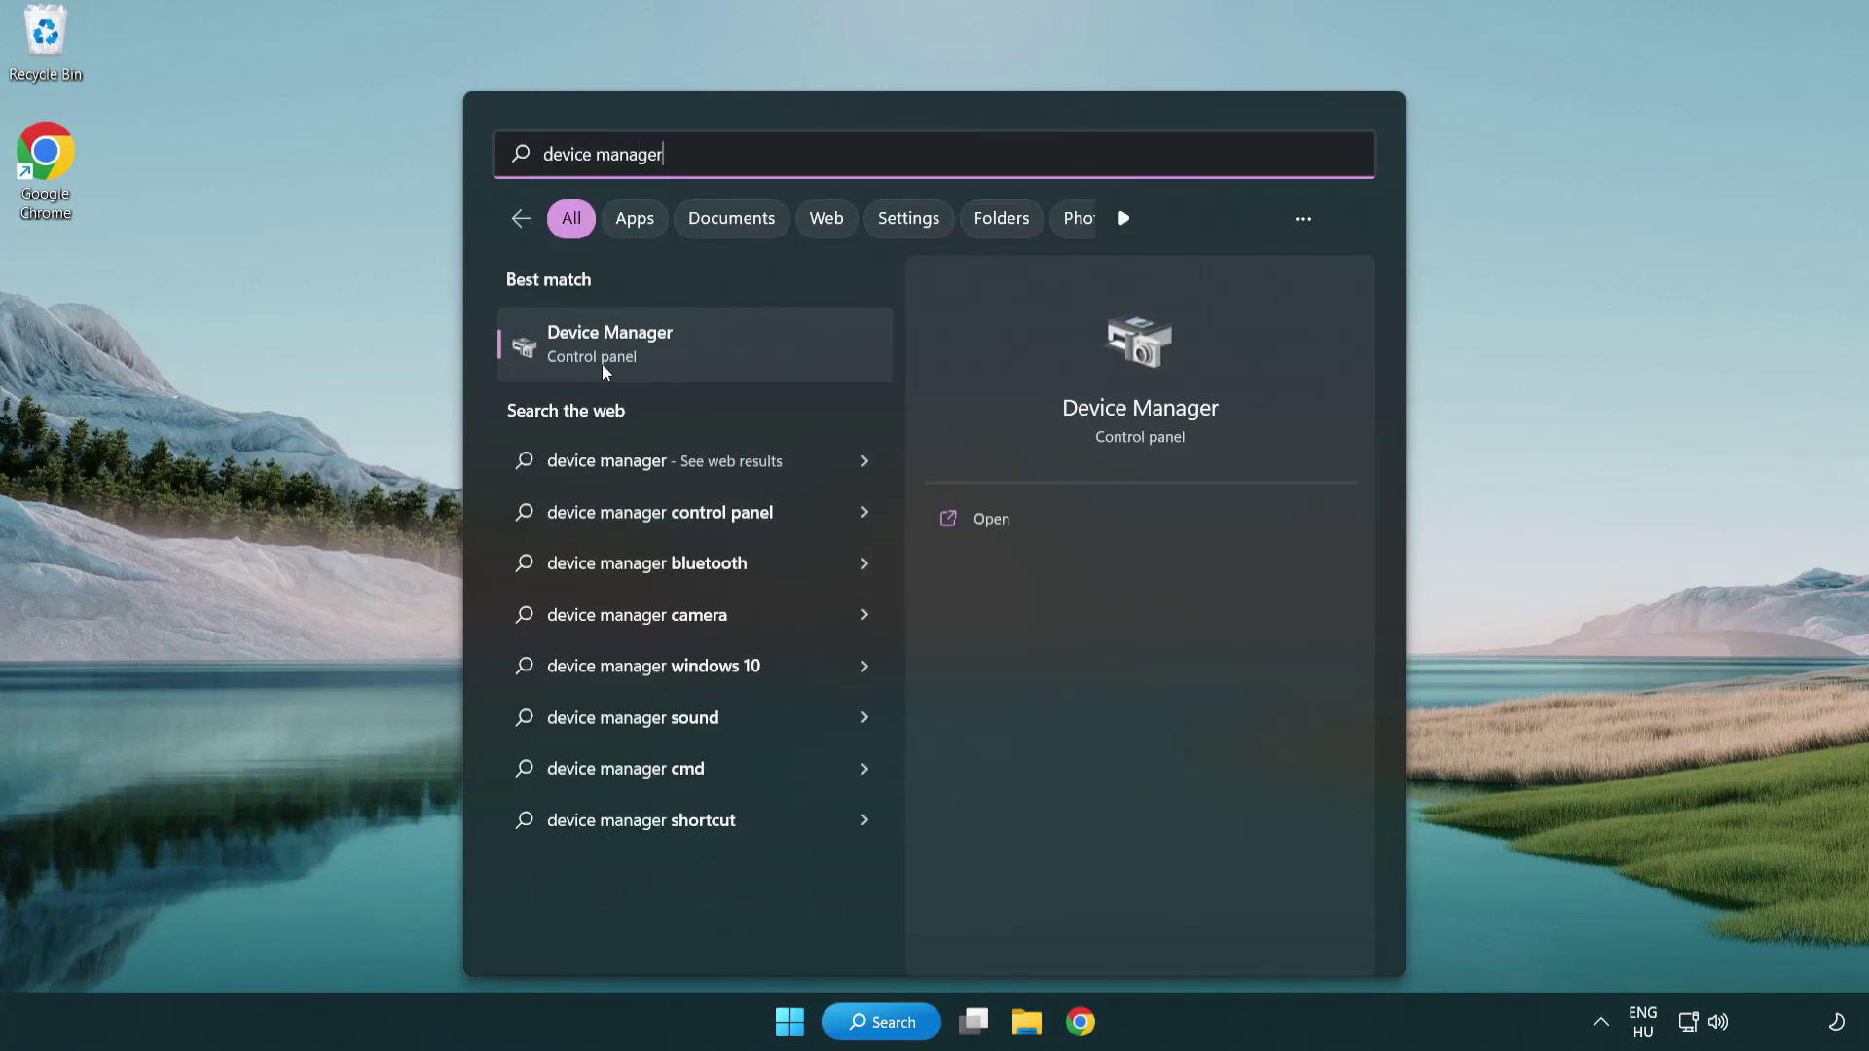
pyautogui.click(747, 360)
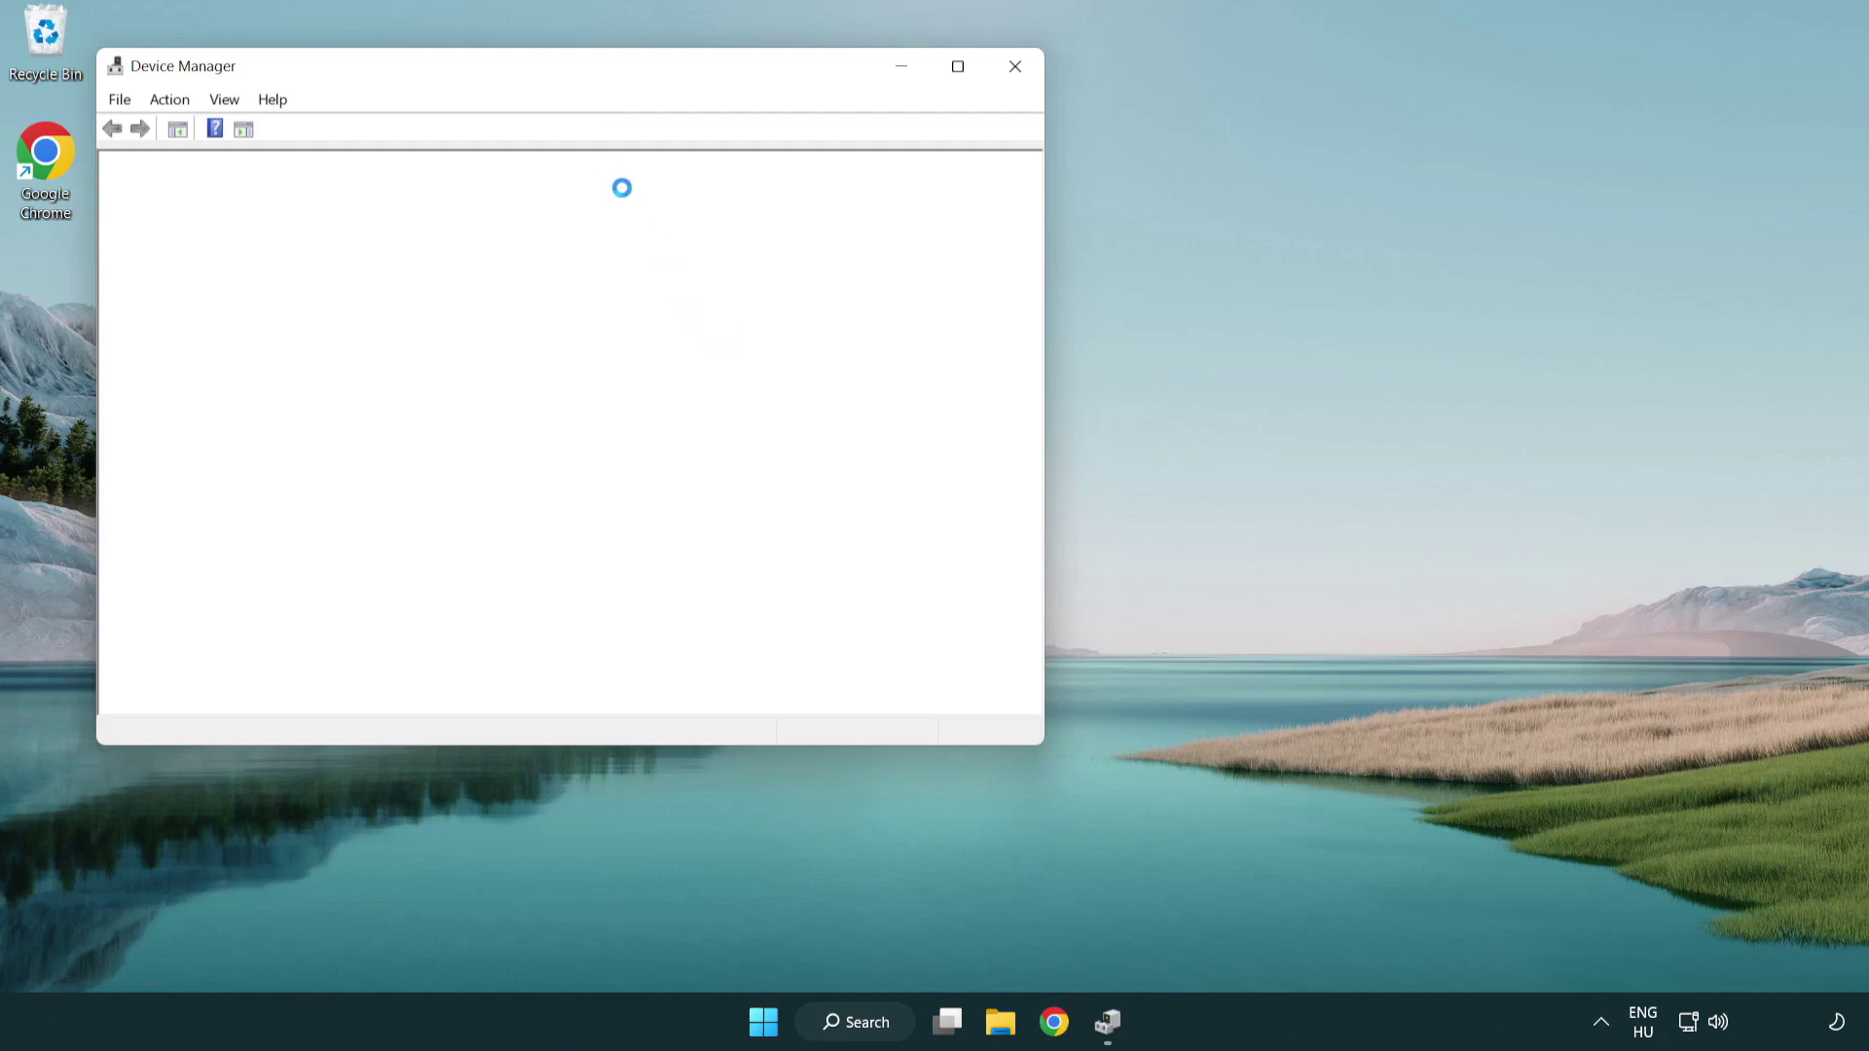
# Expand Display adapters and start a driver update for the VMware SVGA 3D adapter
pyautogui.moveTo(514, 78); pyautogui.dragTo(824, 188)
pyautogui.click(518, 393)
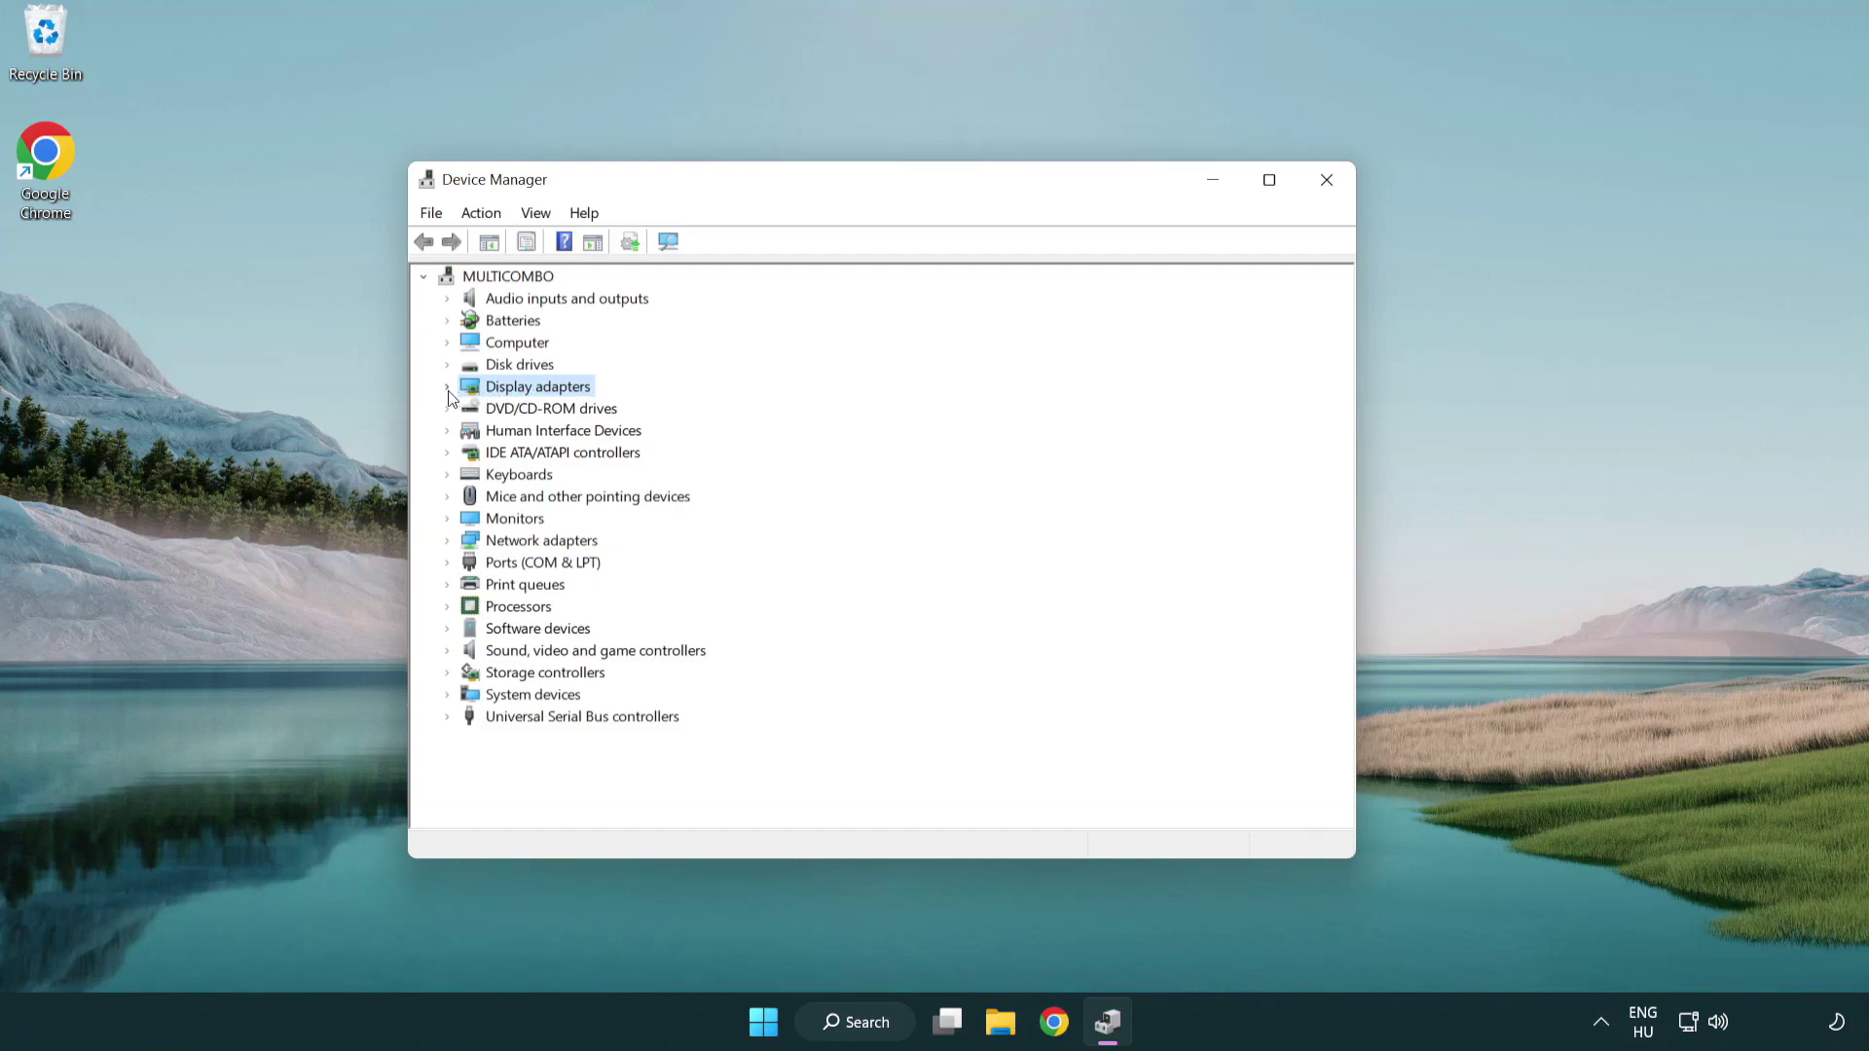
pyautogui.click(447, 386)
pyautogui.click(557, 414)
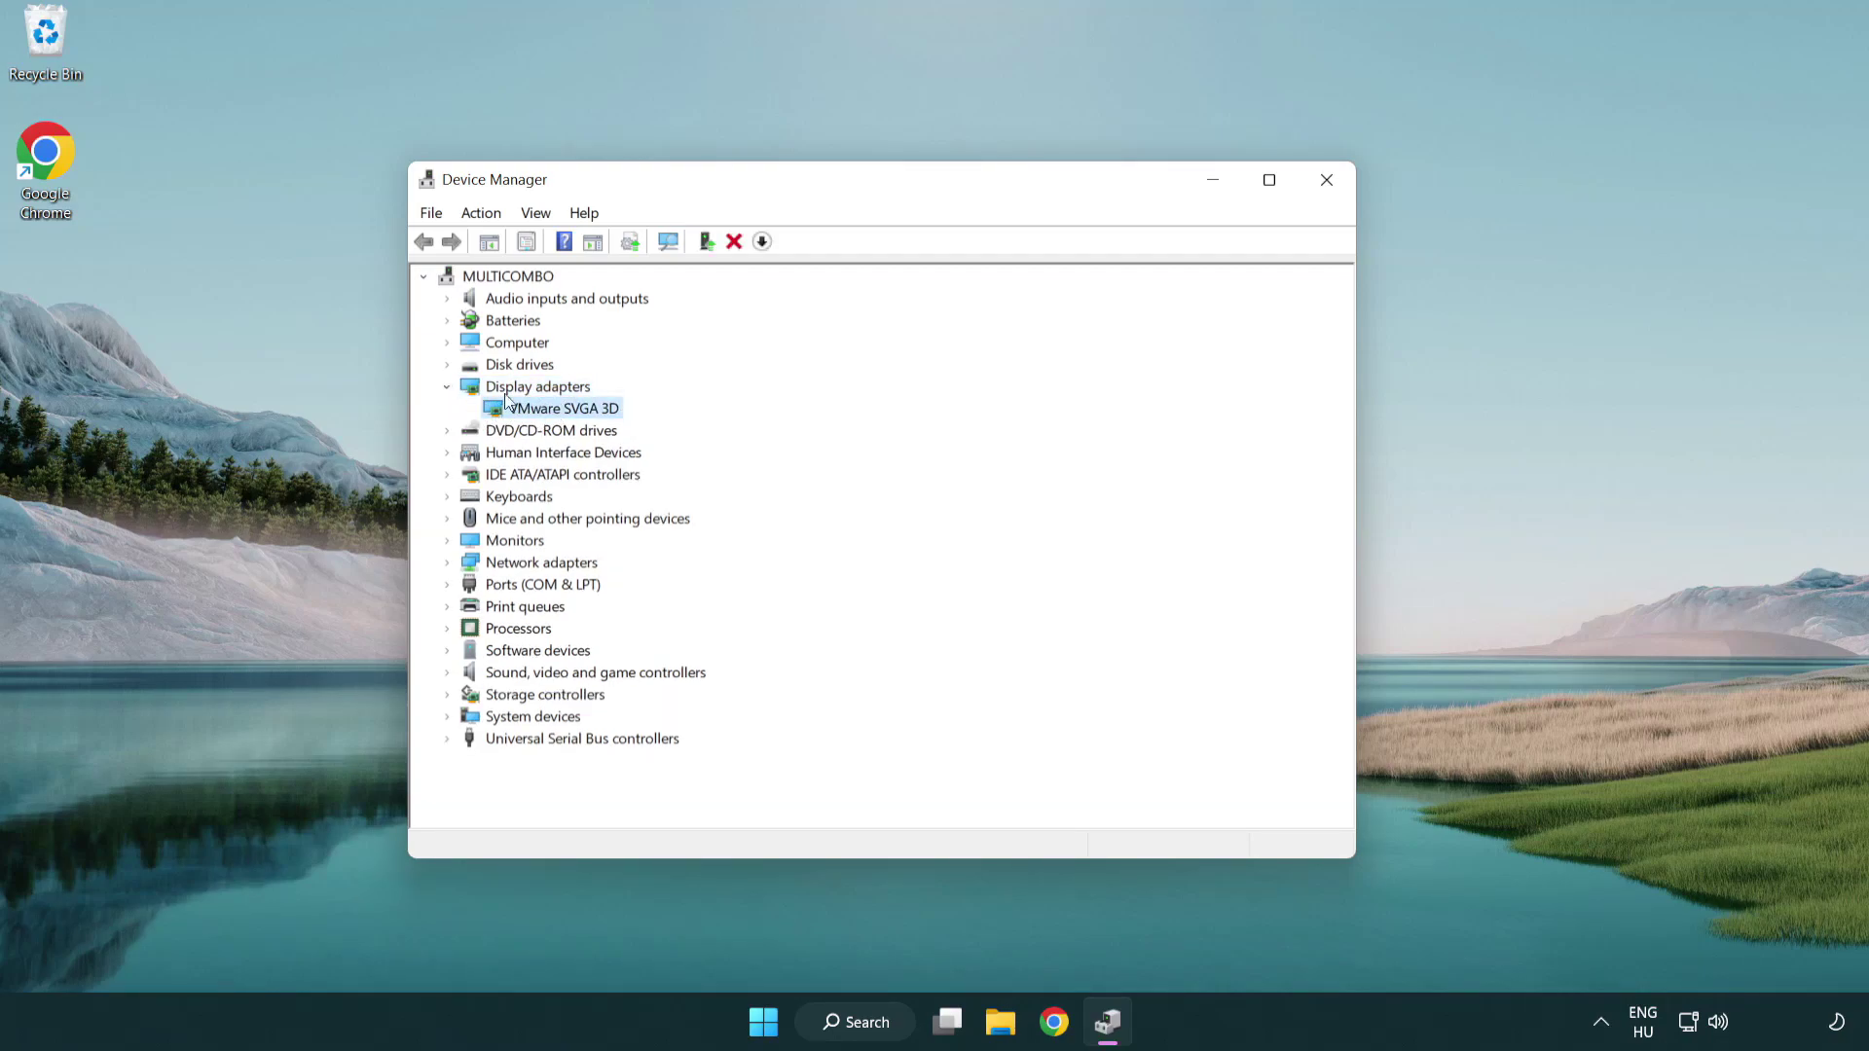
pyautogui.rightClick(558, 416)
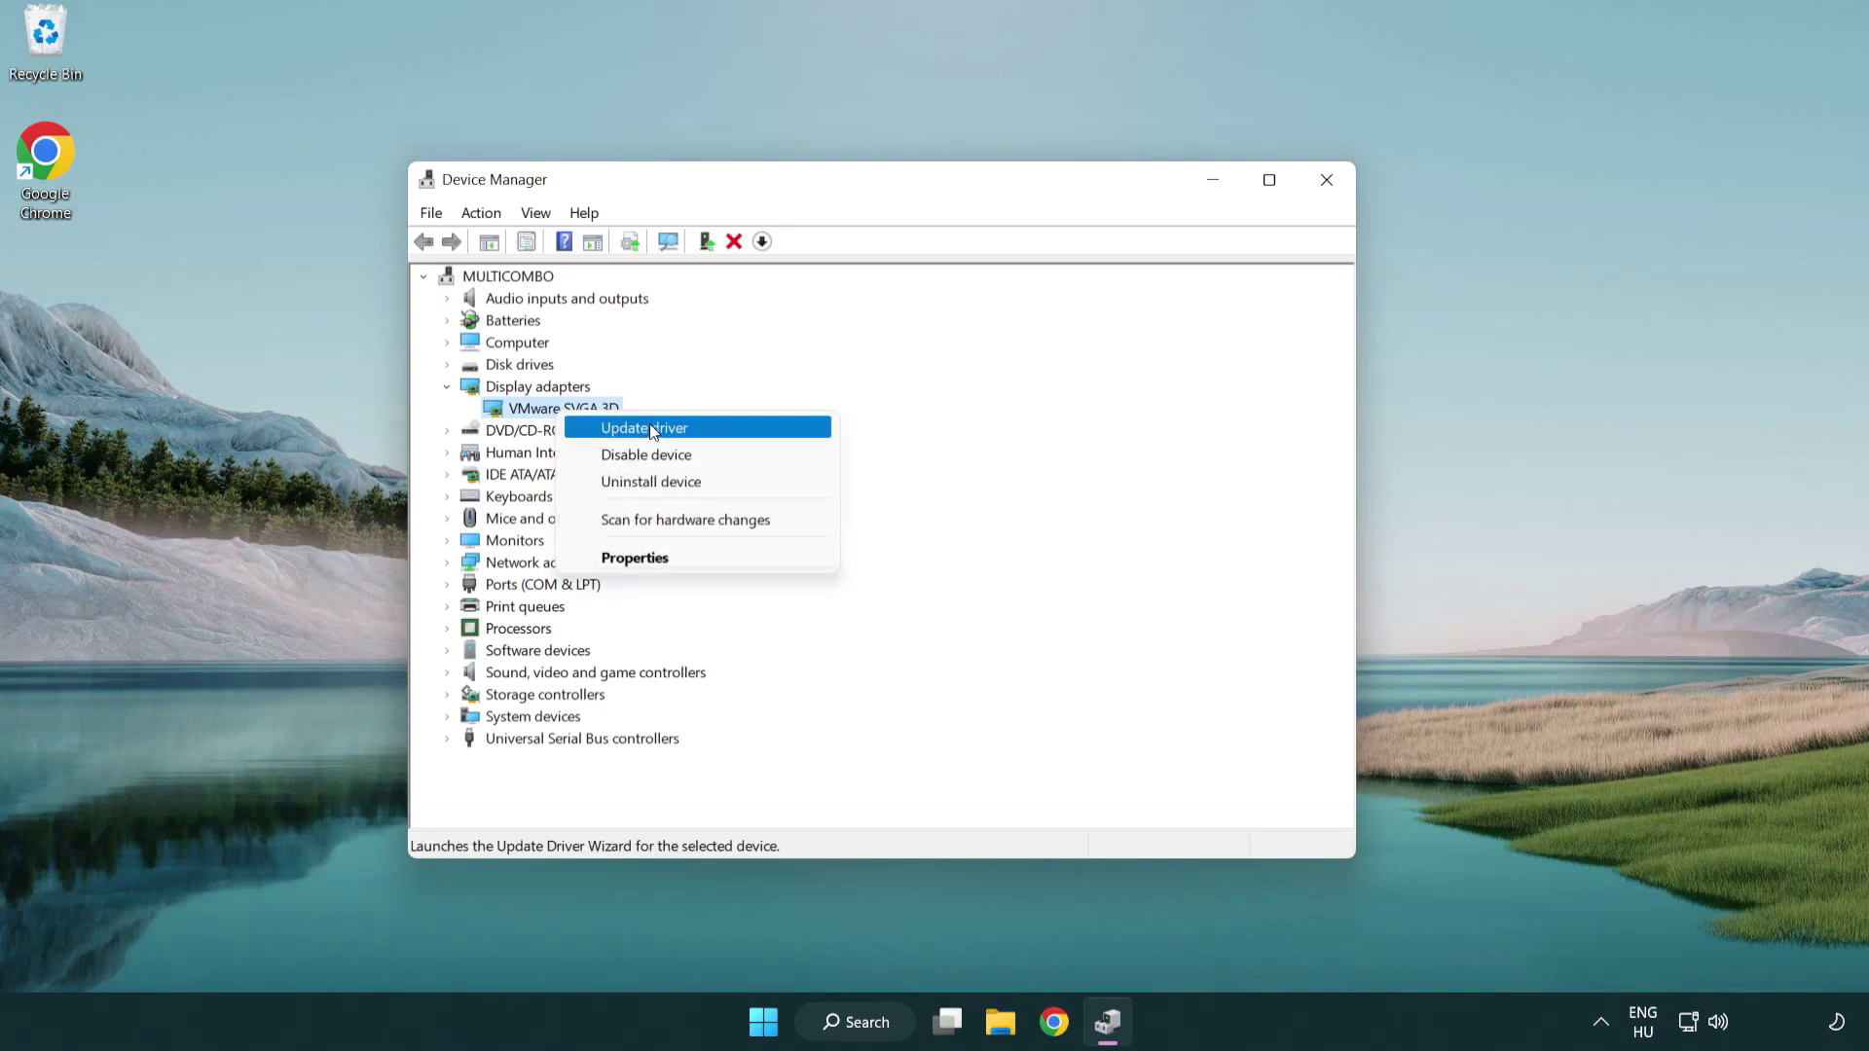
pyautogui.click(738, 432)
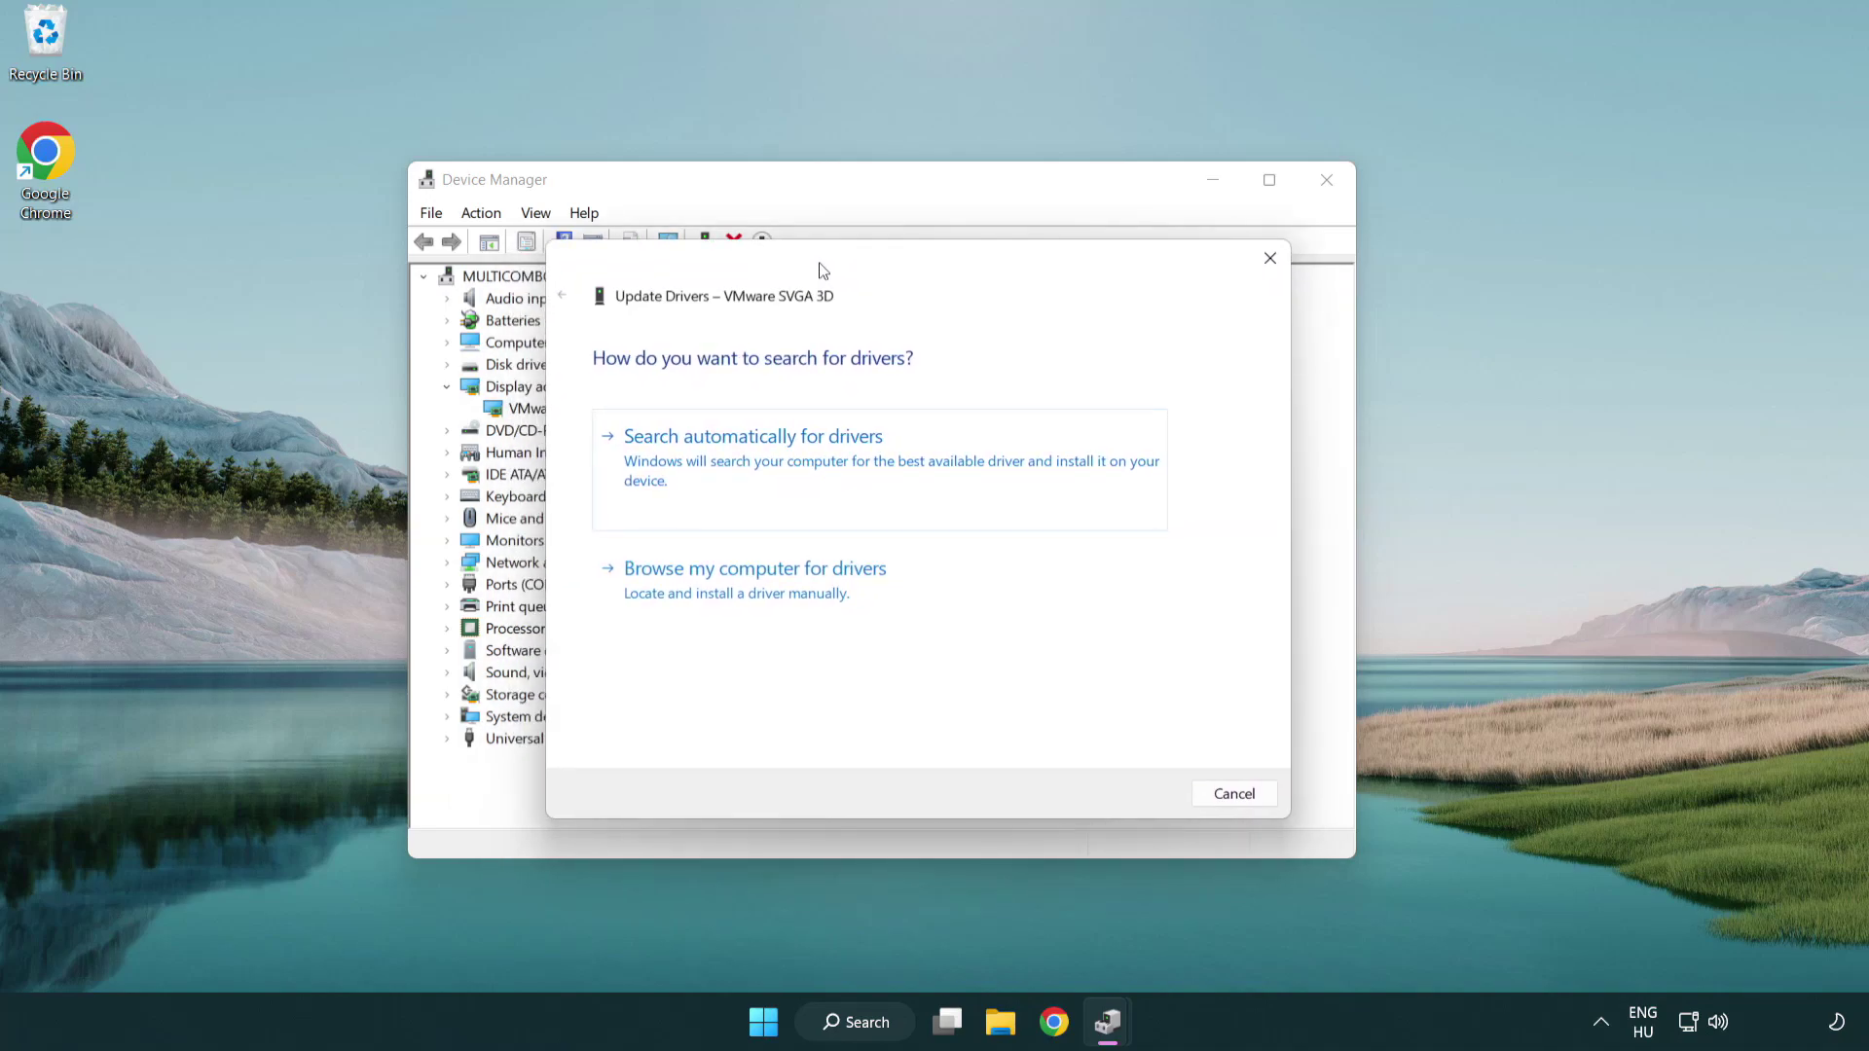
# Search automatically for a VMware SVGA 3D driver, confirm it's current, and close Device Manager
pyautogui.click(827, 461)
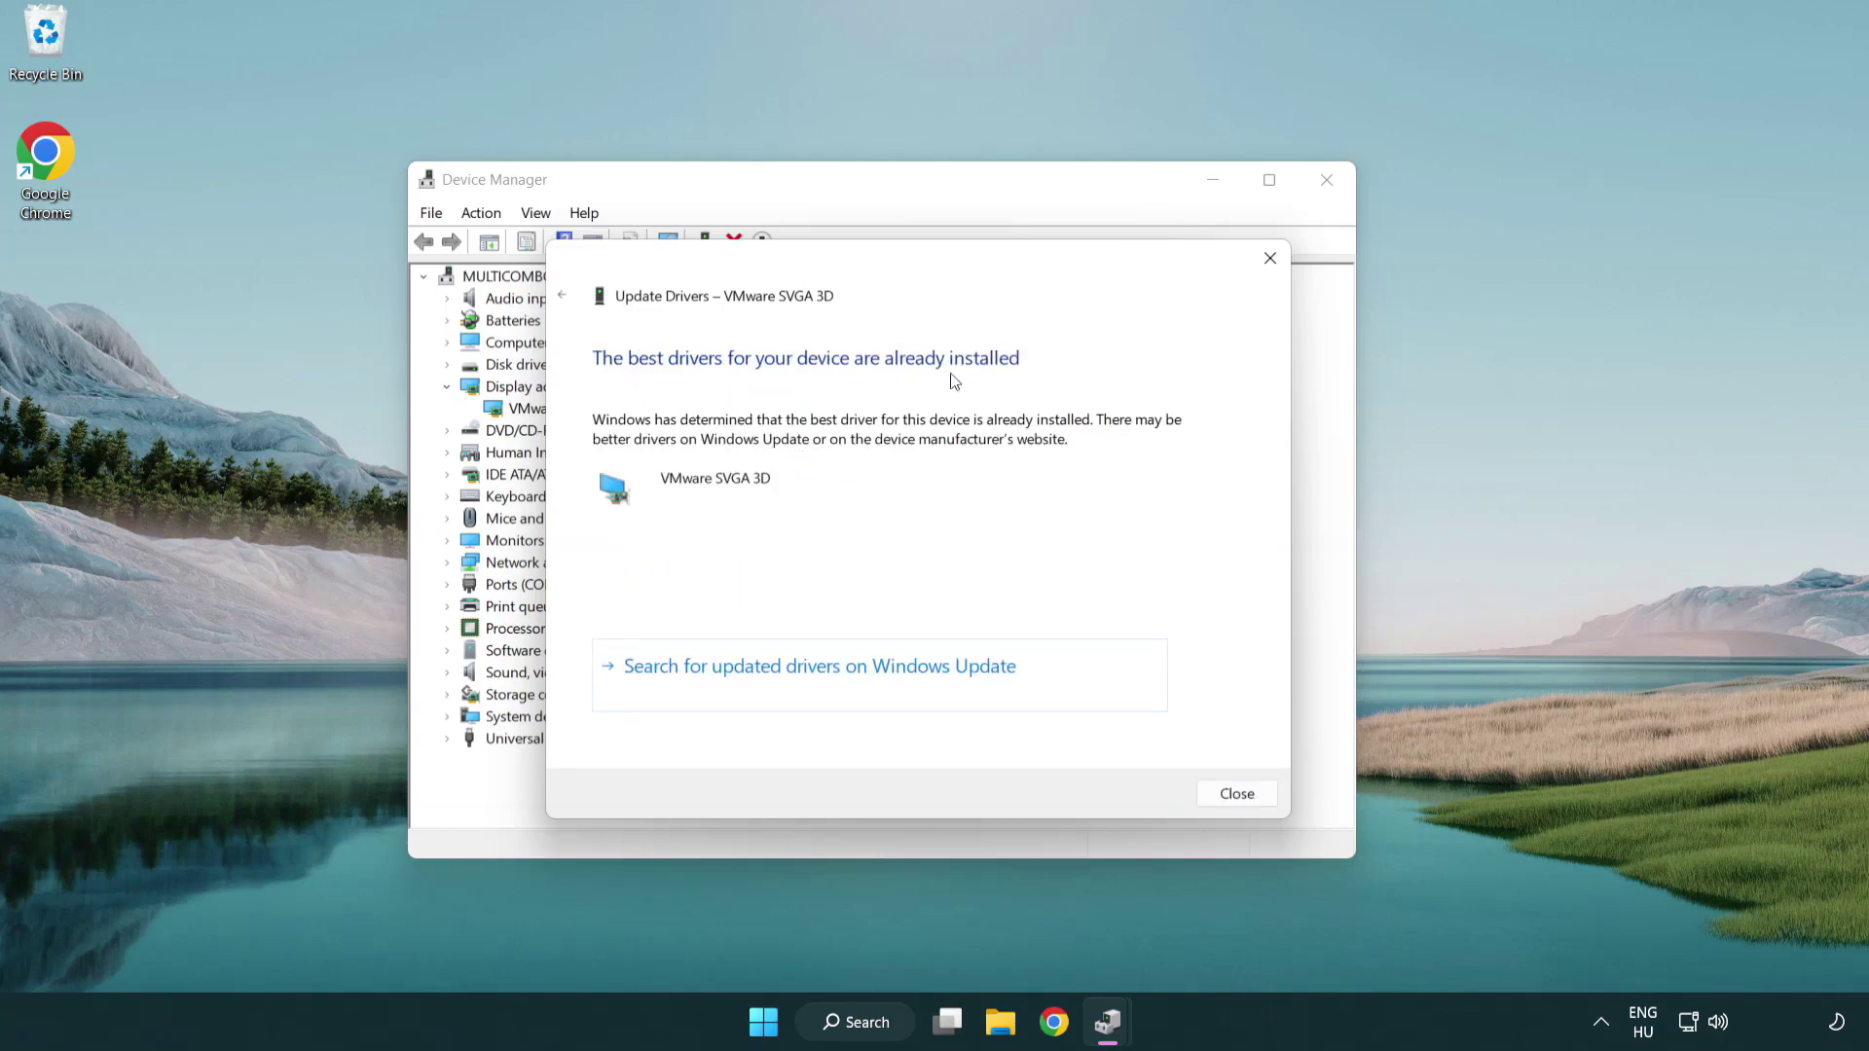
pyautogui.click(1238, 794)
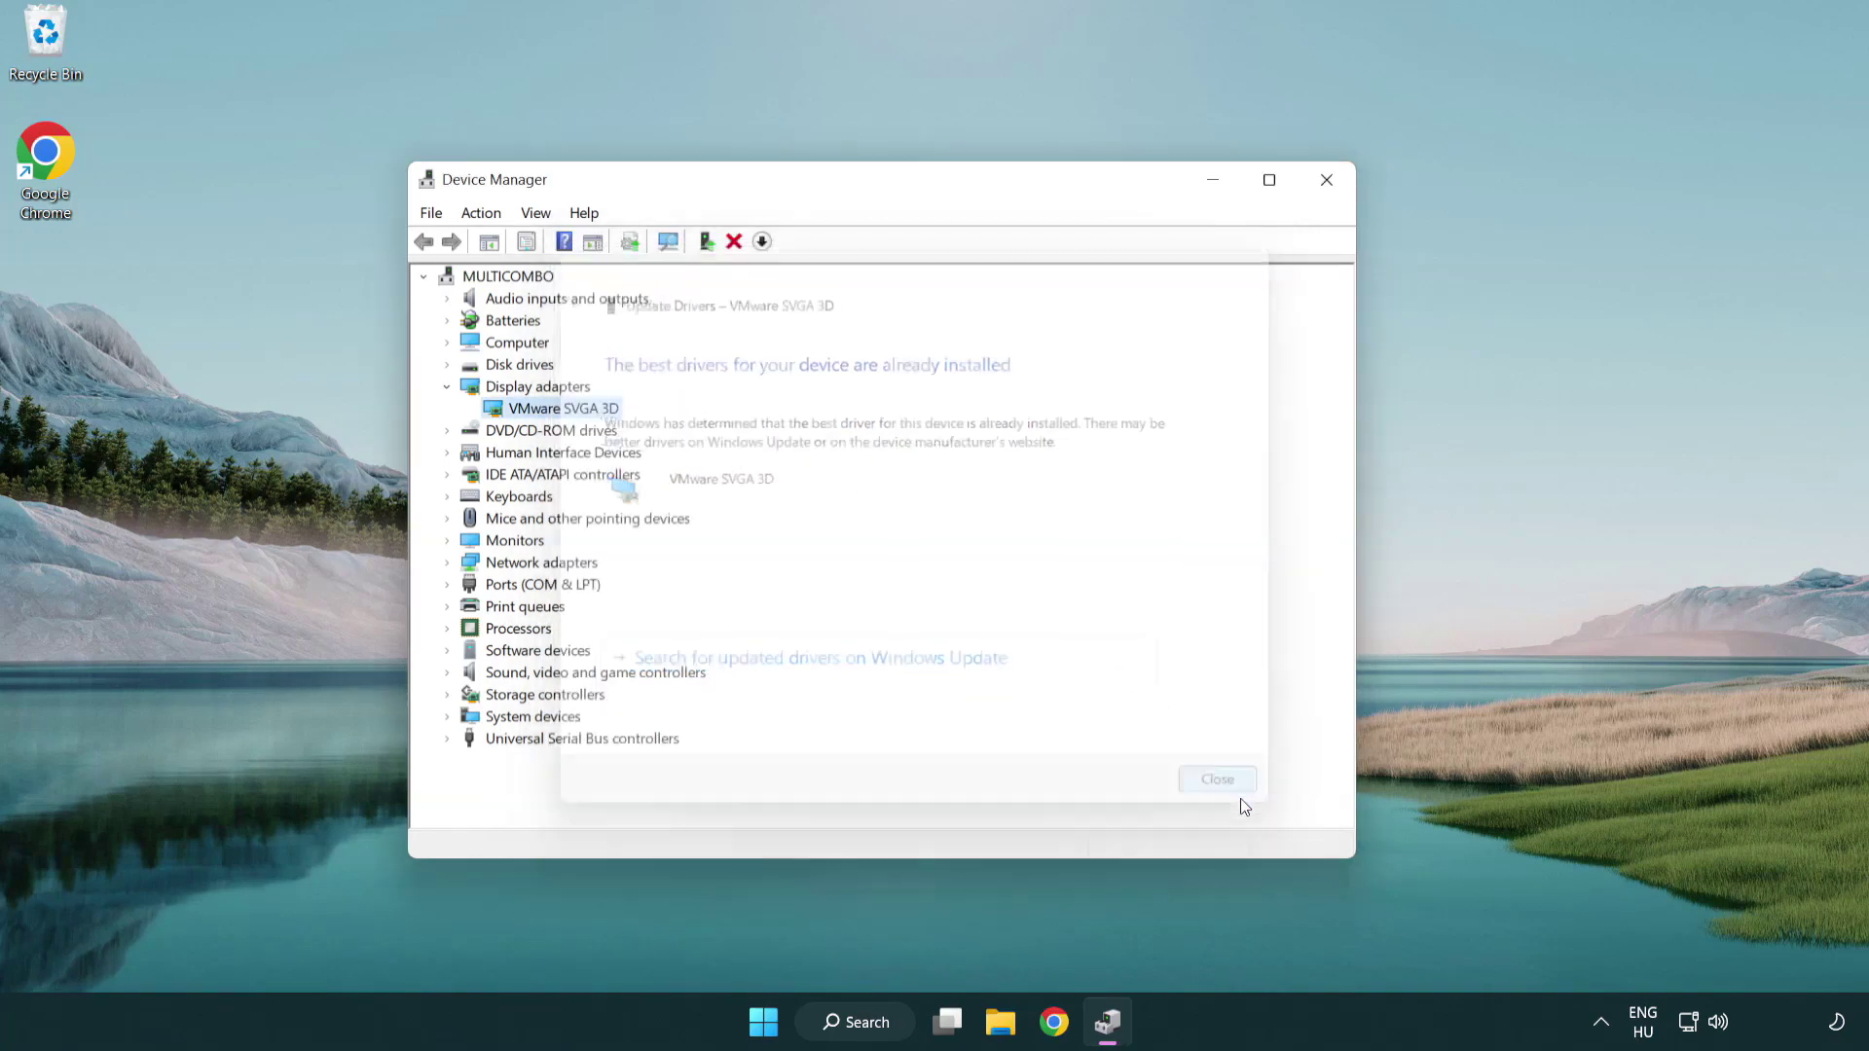
pyautogui.click(1328, 182)
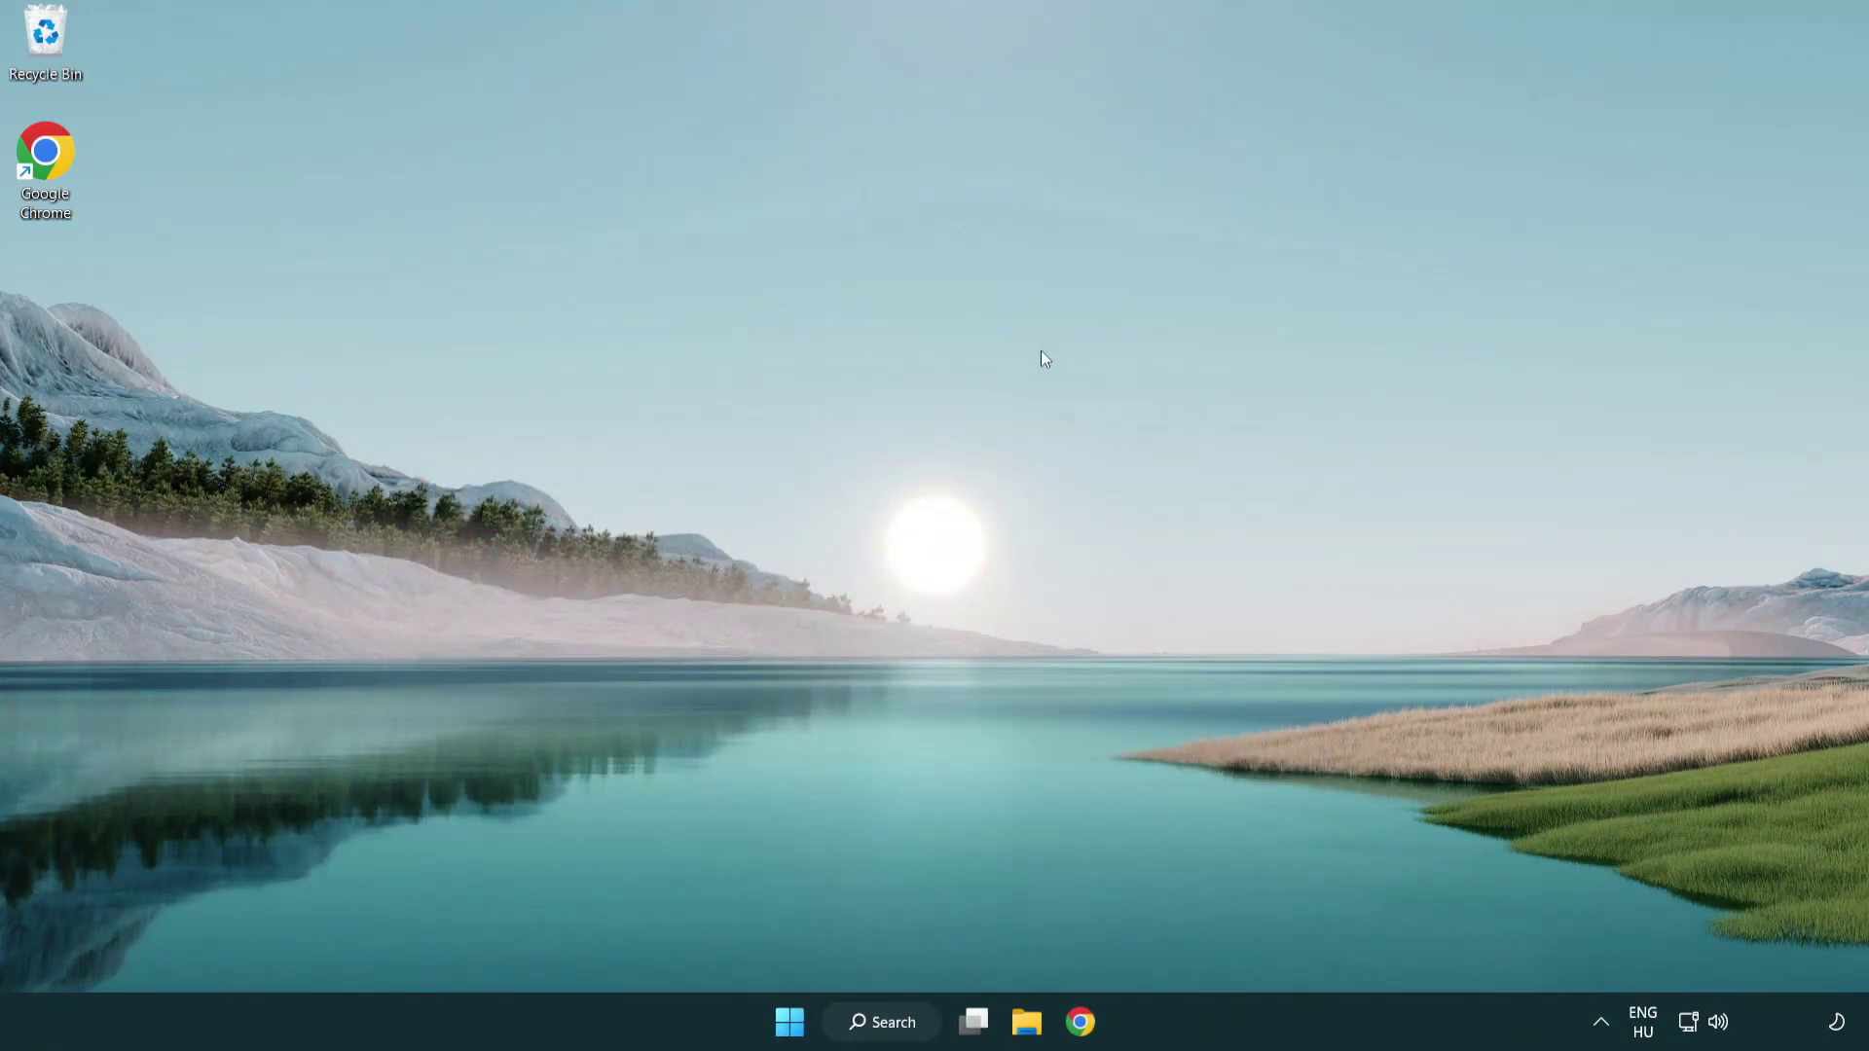
# Search Windows for 'update' and open the Windows Update settings page
pyautogui.click(902, 1022)
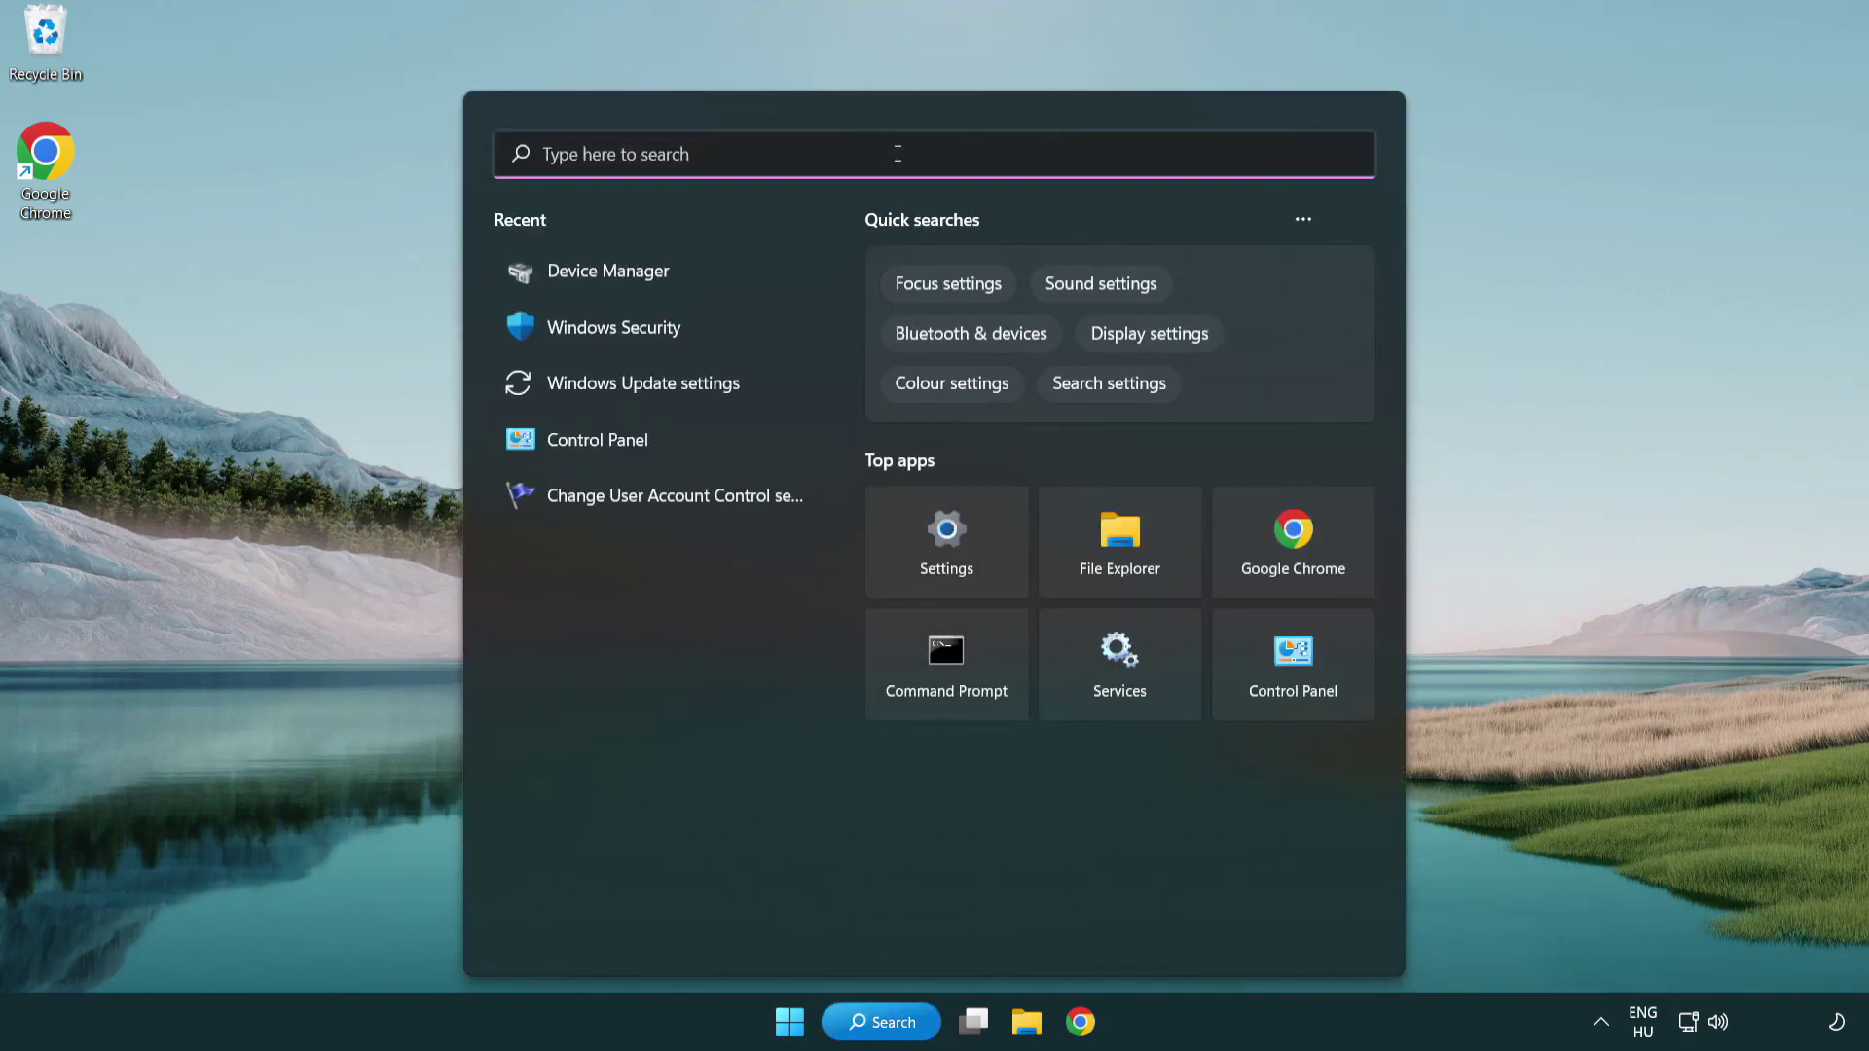
pyautogui.write('update')
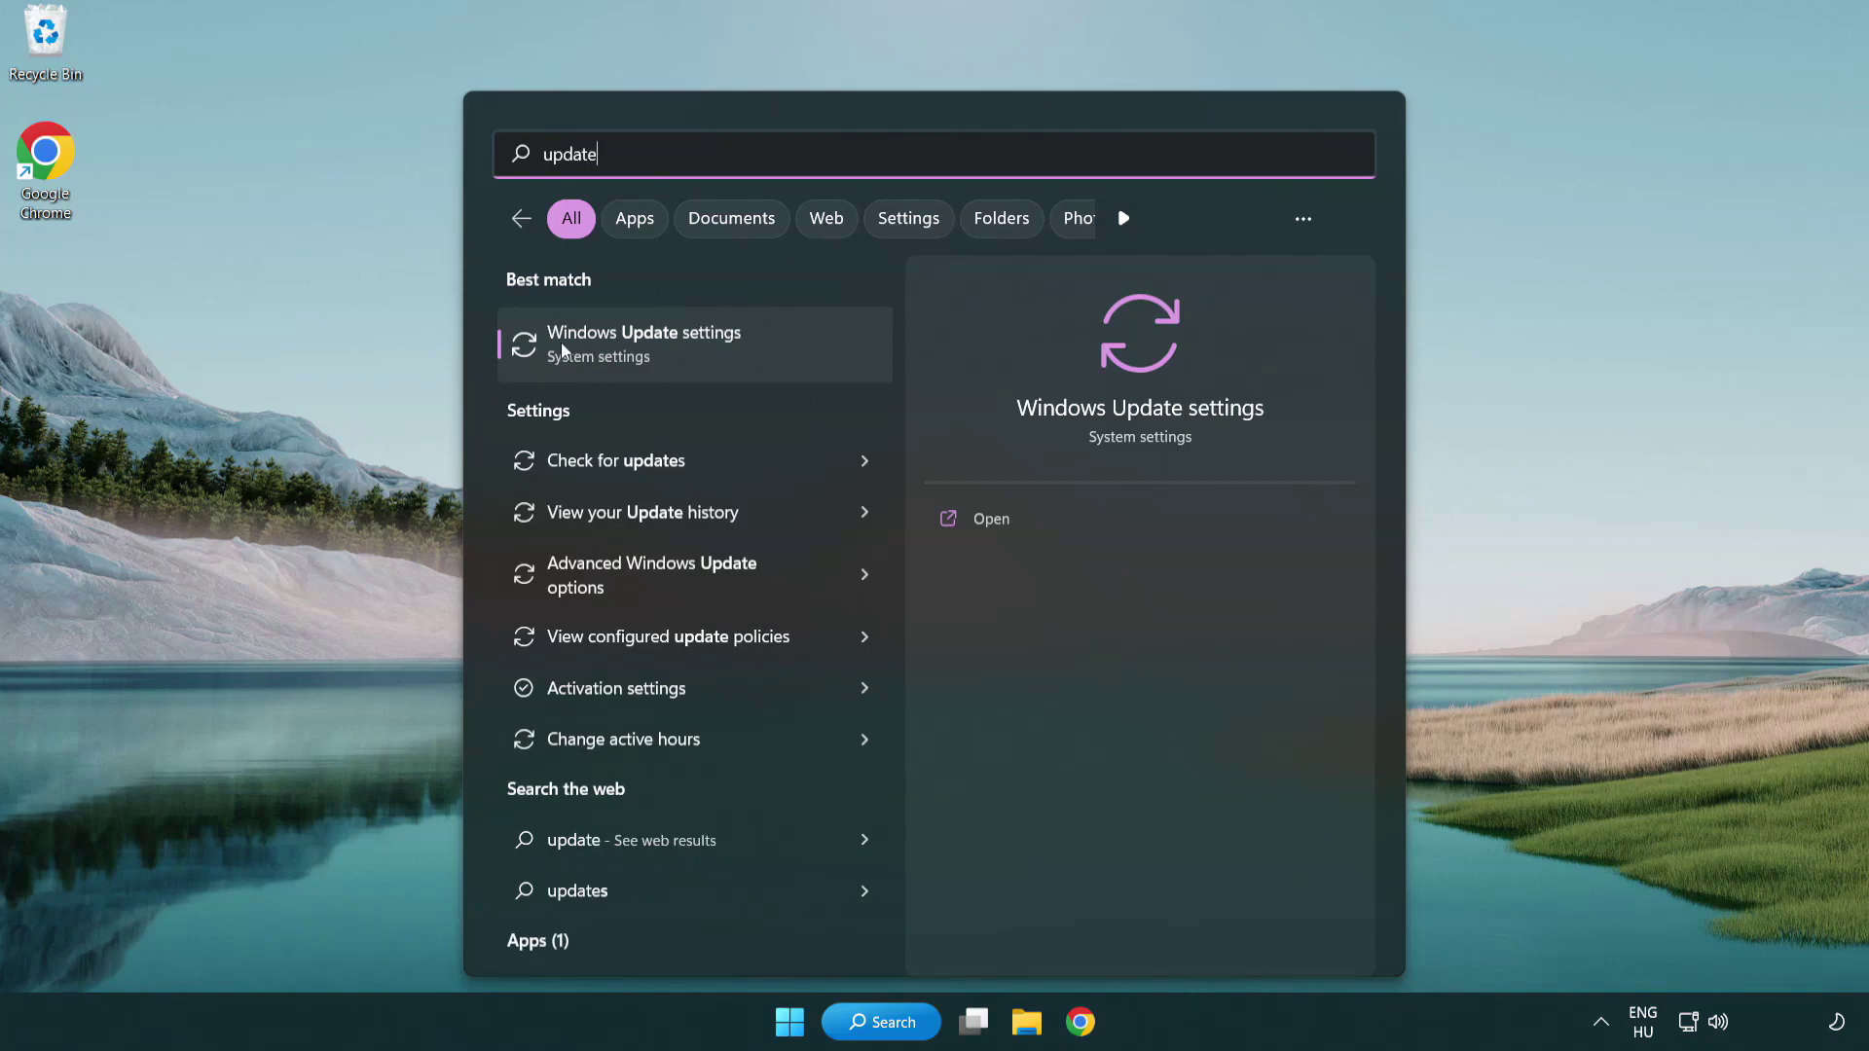
pyautogui.click(728, 354)
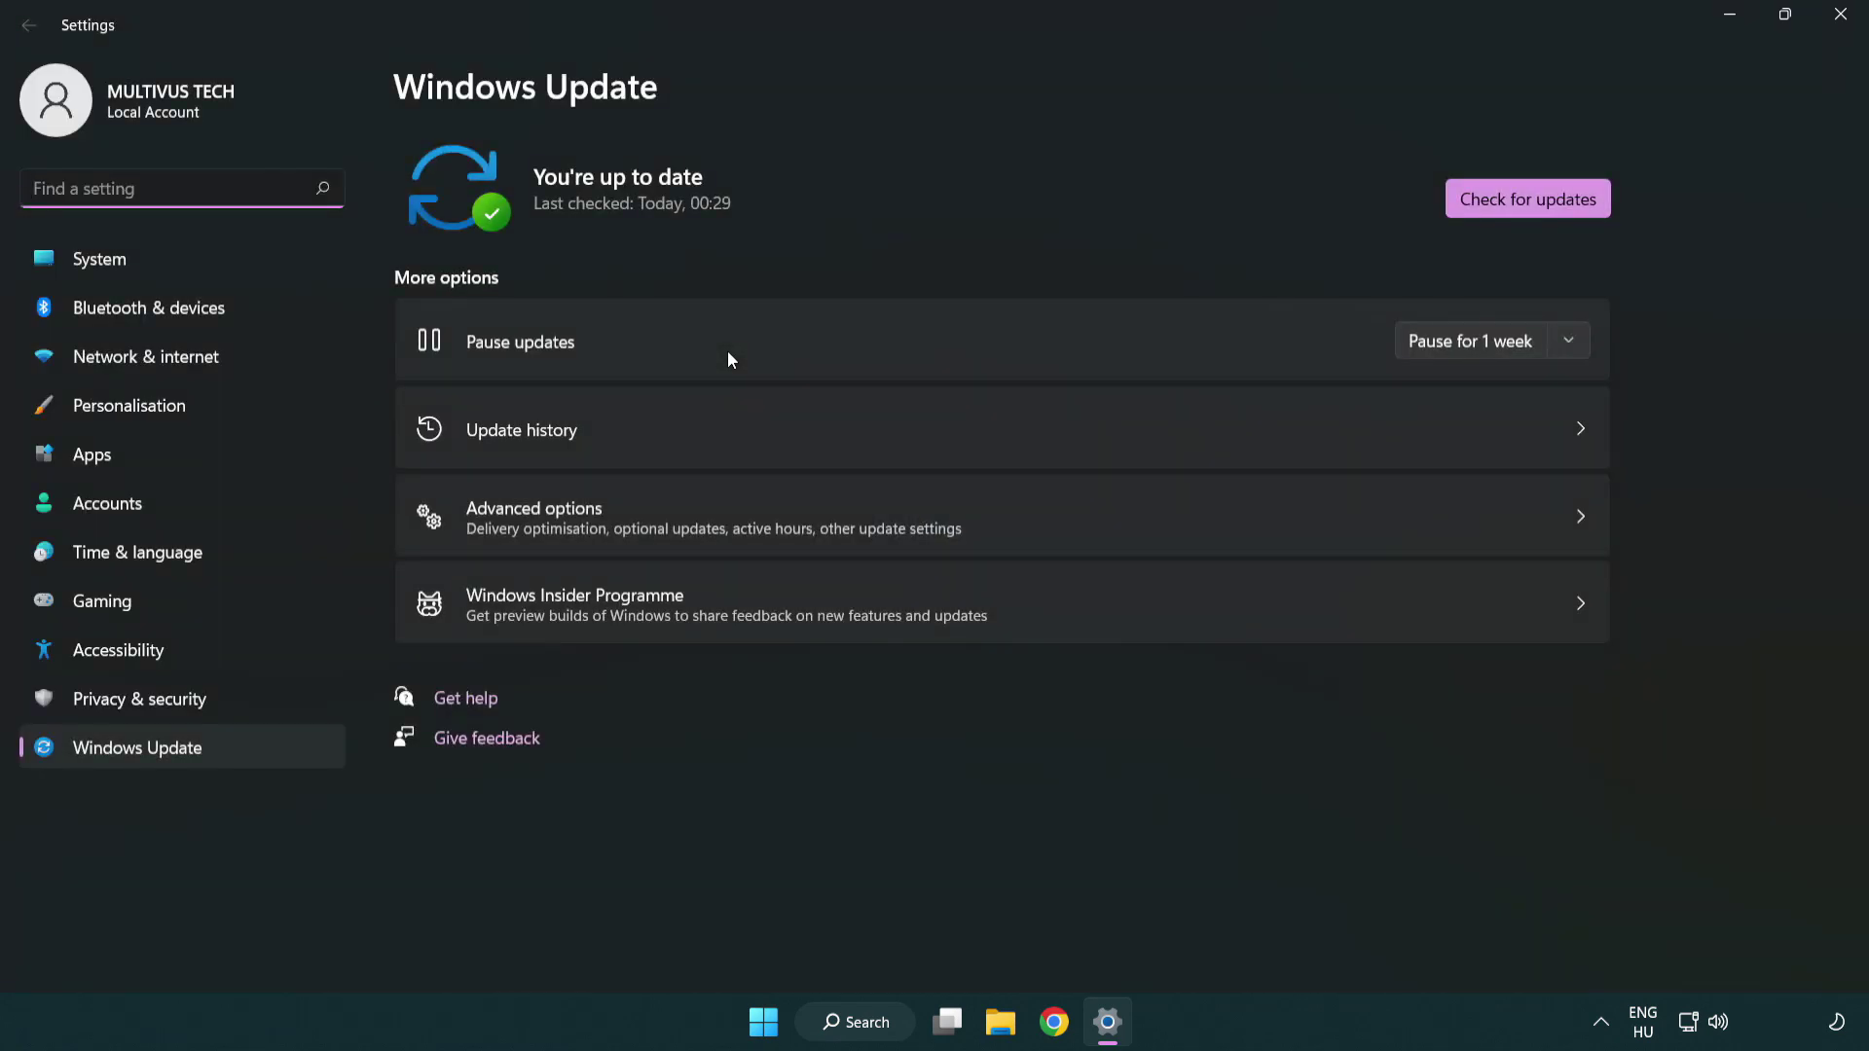
# Run a fresh check for Windows updates, then close Settings
pyautogui.click(1566, 208)
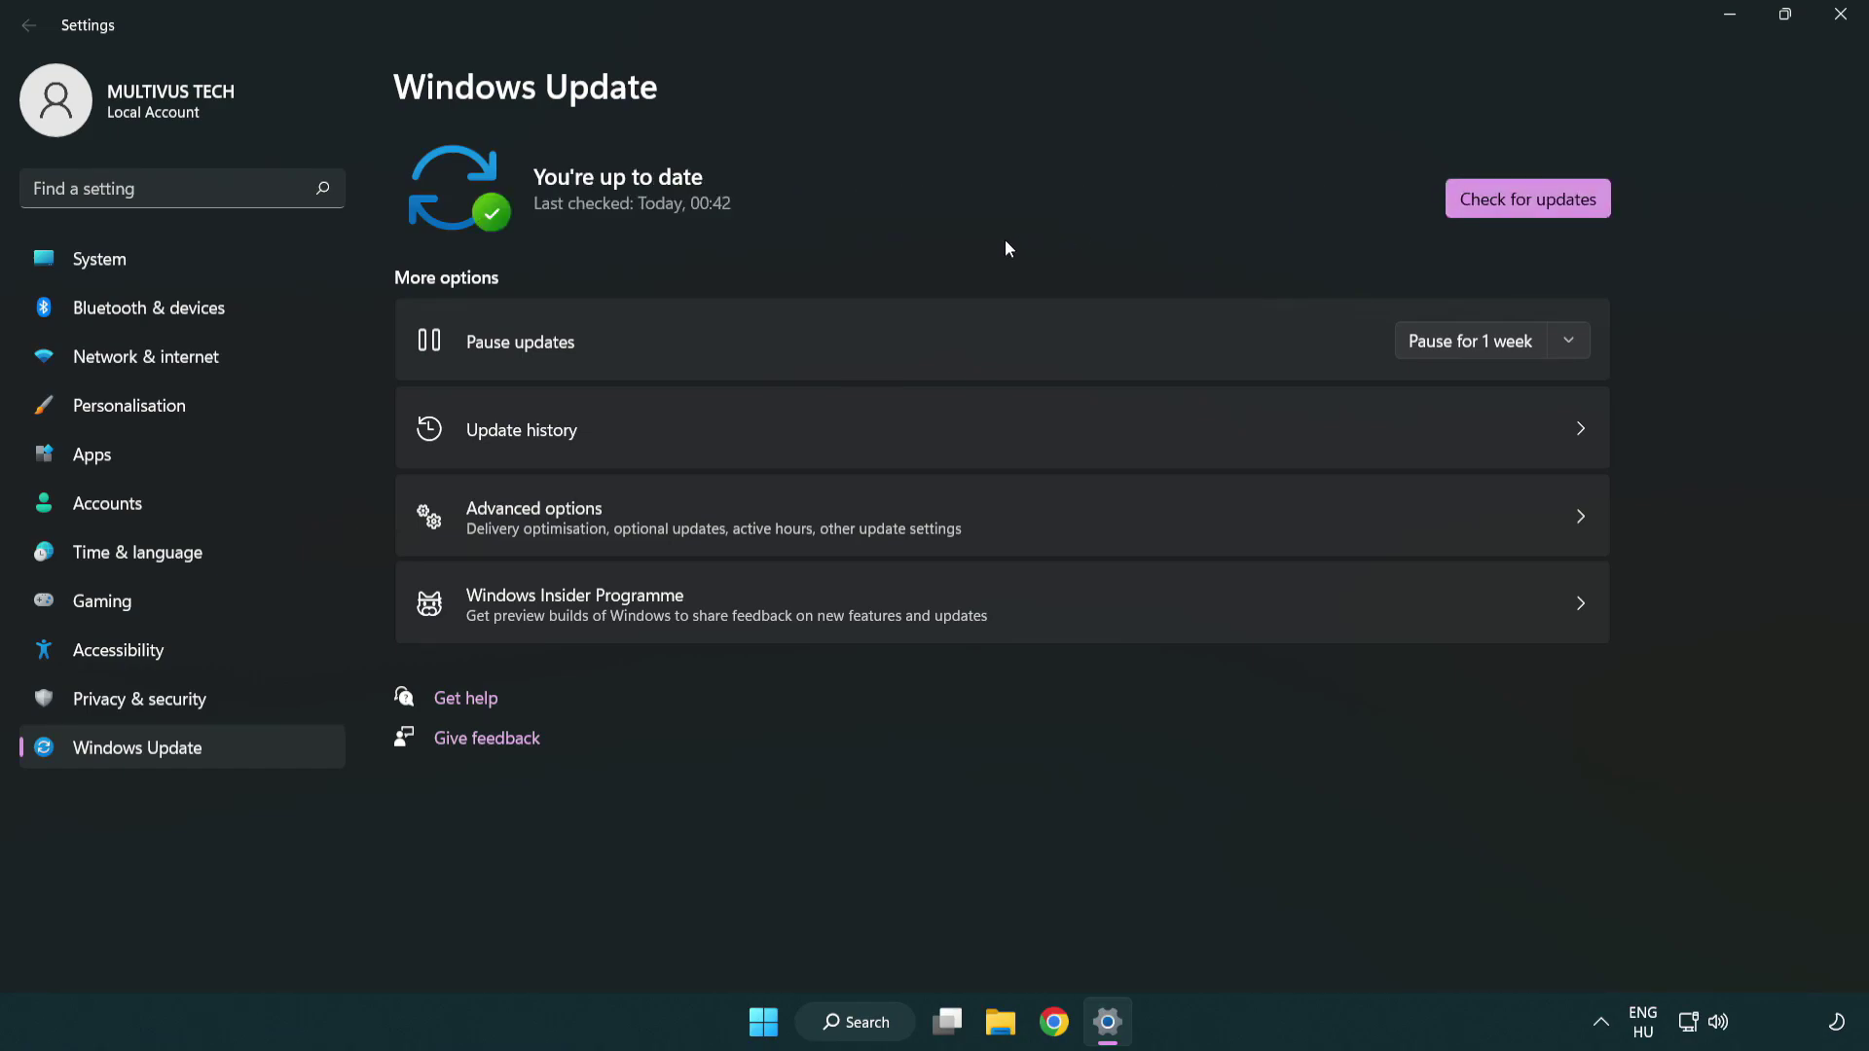
pyautogui.click(1833, 30)
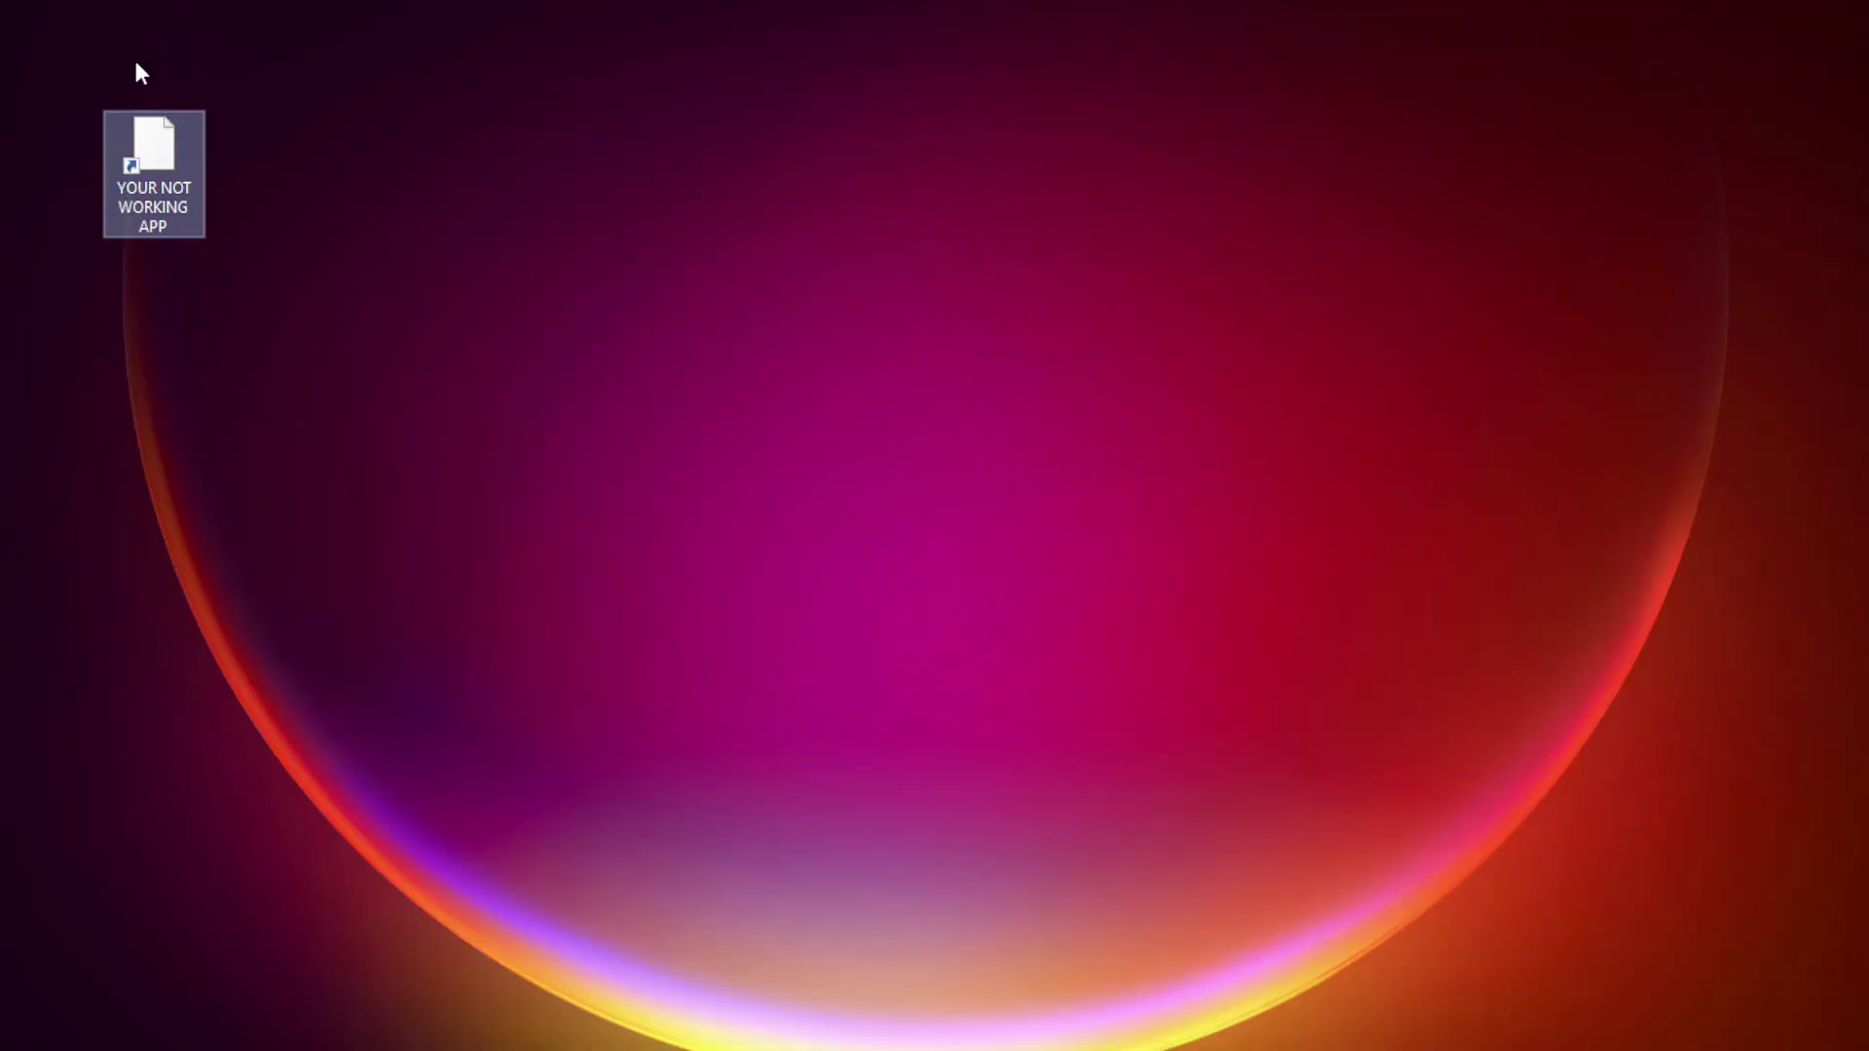
# Open Properties for the YOUR NOT WORKING APP desktop shortcut and centre the dialog
pyautogui.rightClick(152, 138)
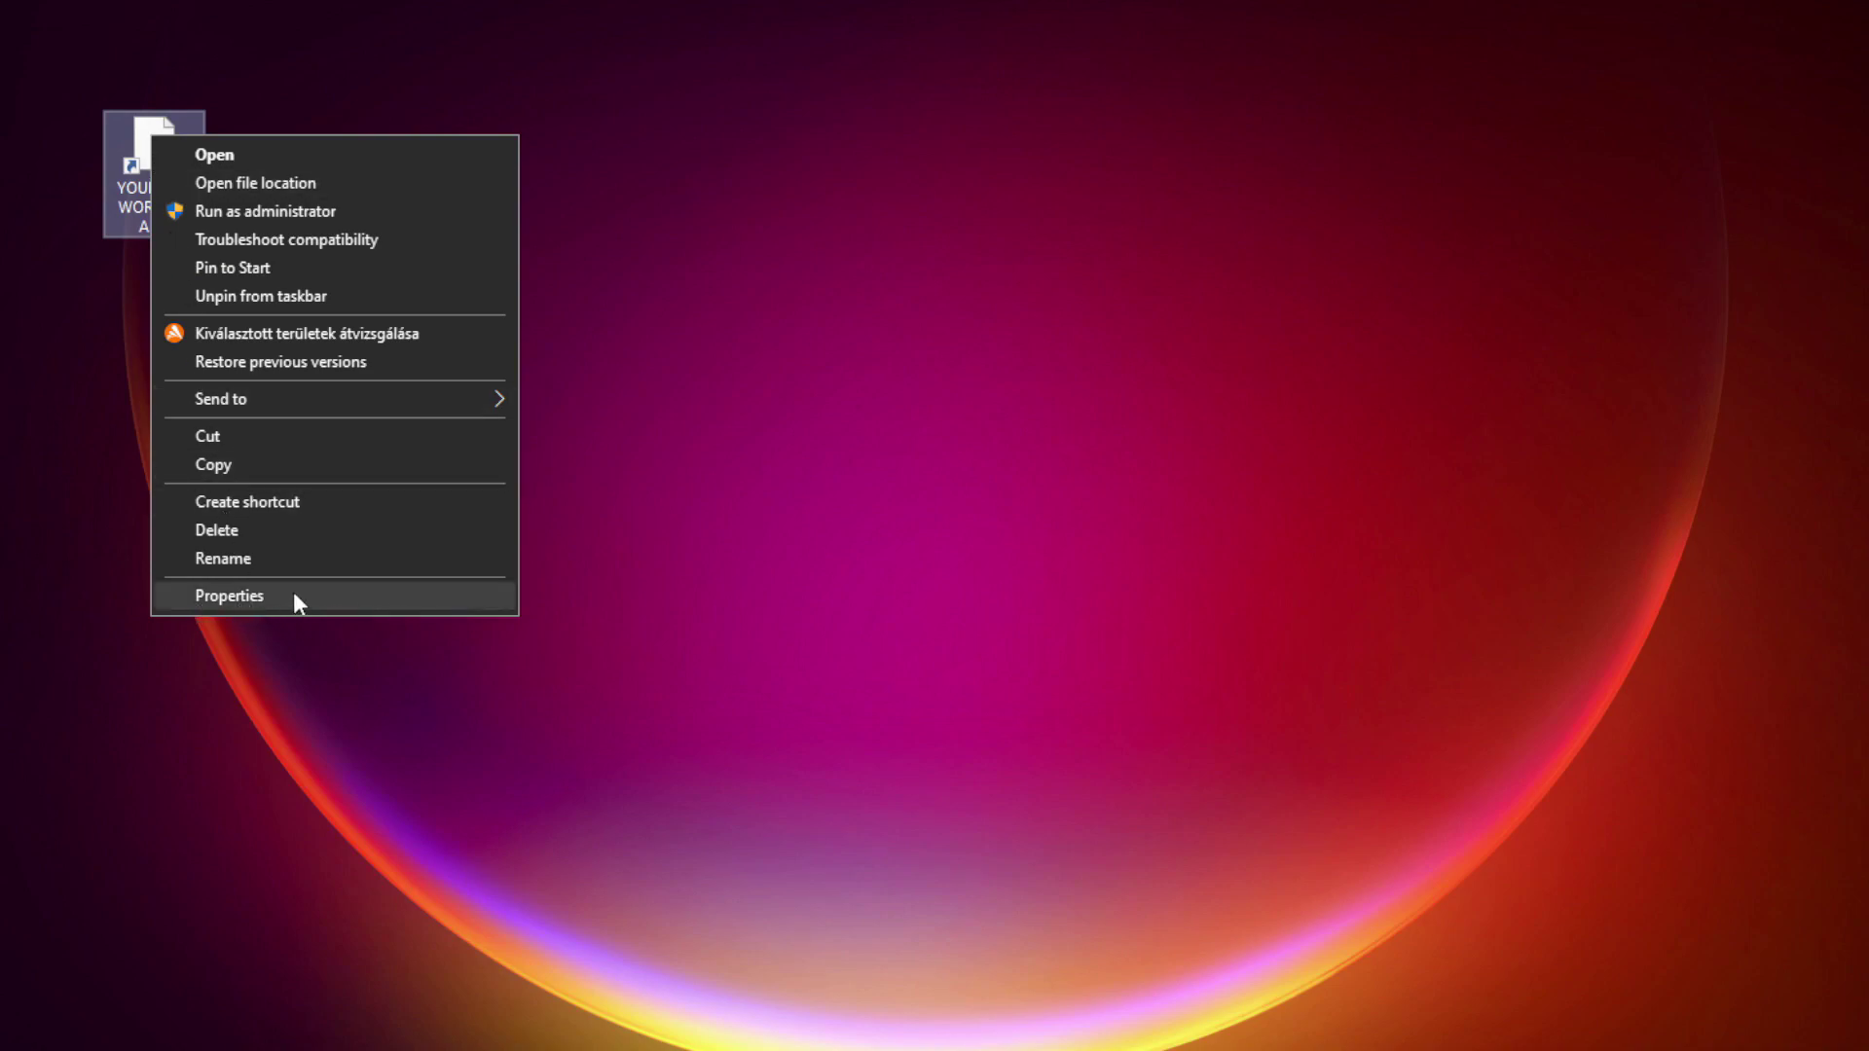
pyautogui.click(374, 594)
pyautogui.moveTo(412, 156); pyautogui.dragTo(944, 209)
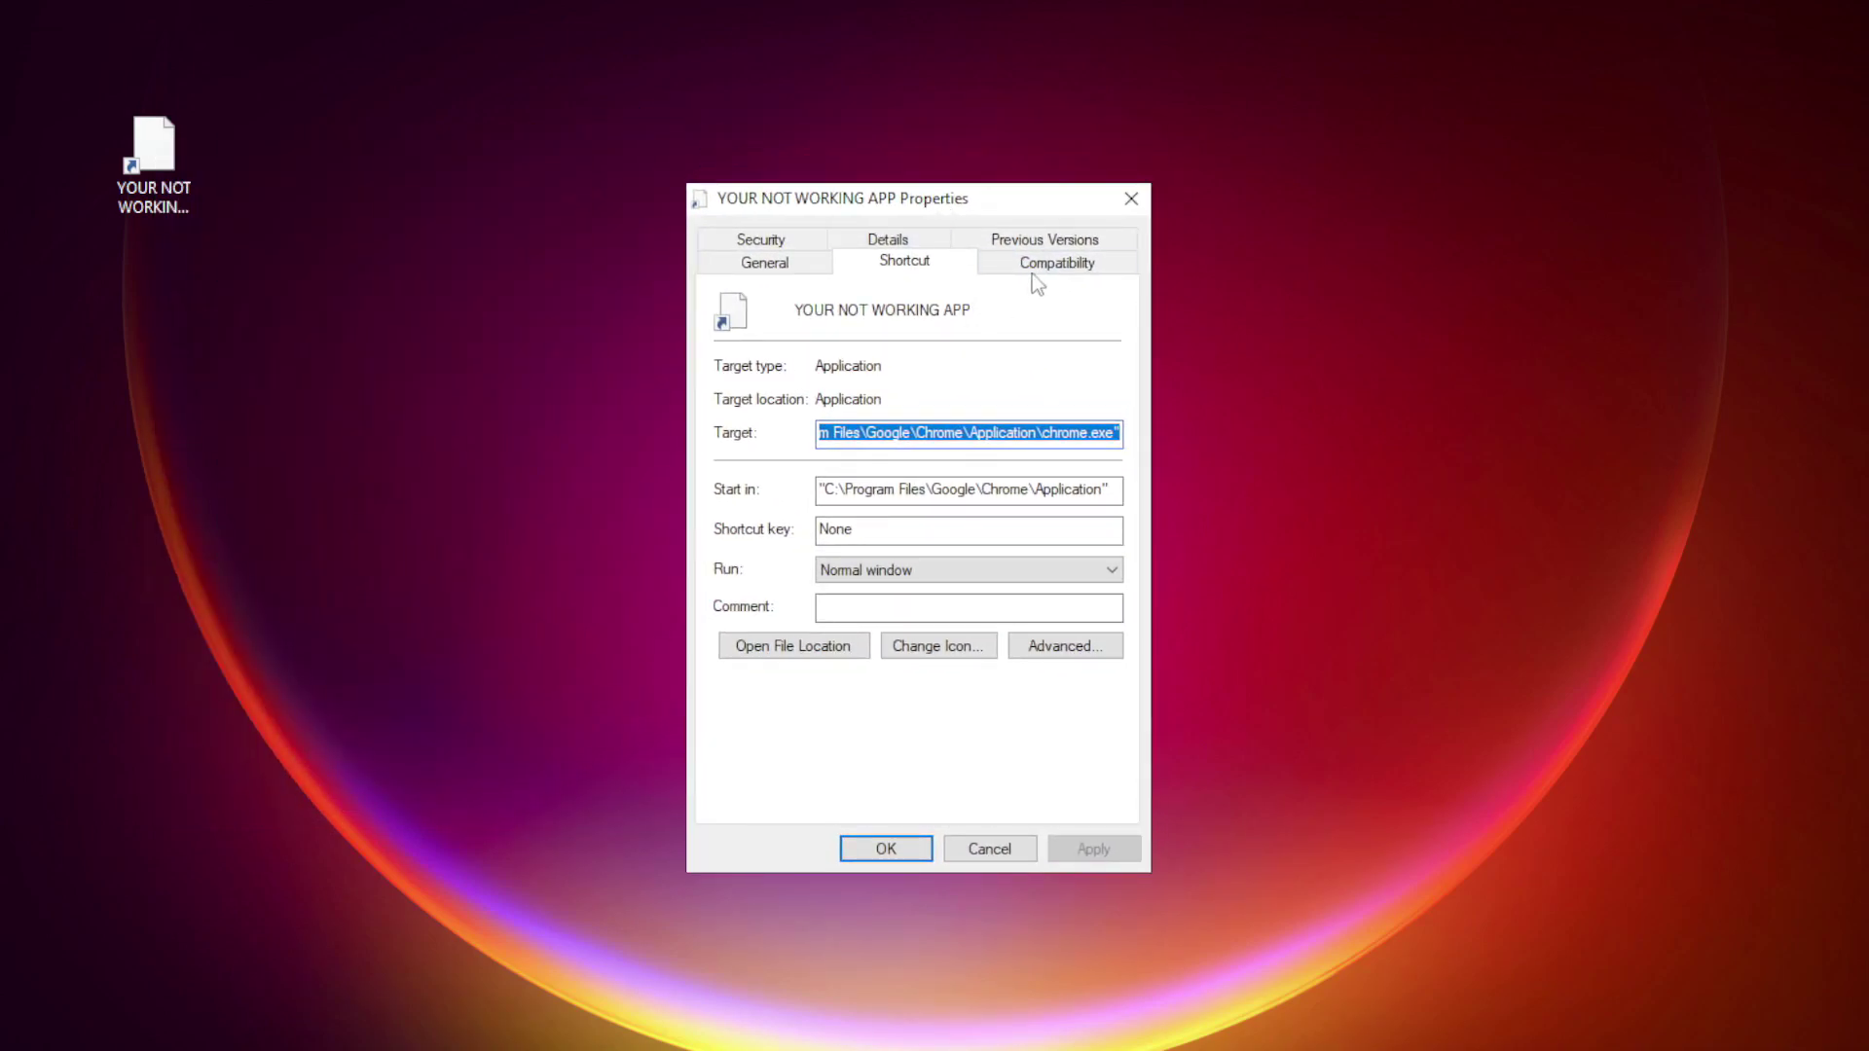
# Set the shortcut to Windows 8 compatibility mode with fullscreen optimizations disabled
pyautogui.click(1094, 267)
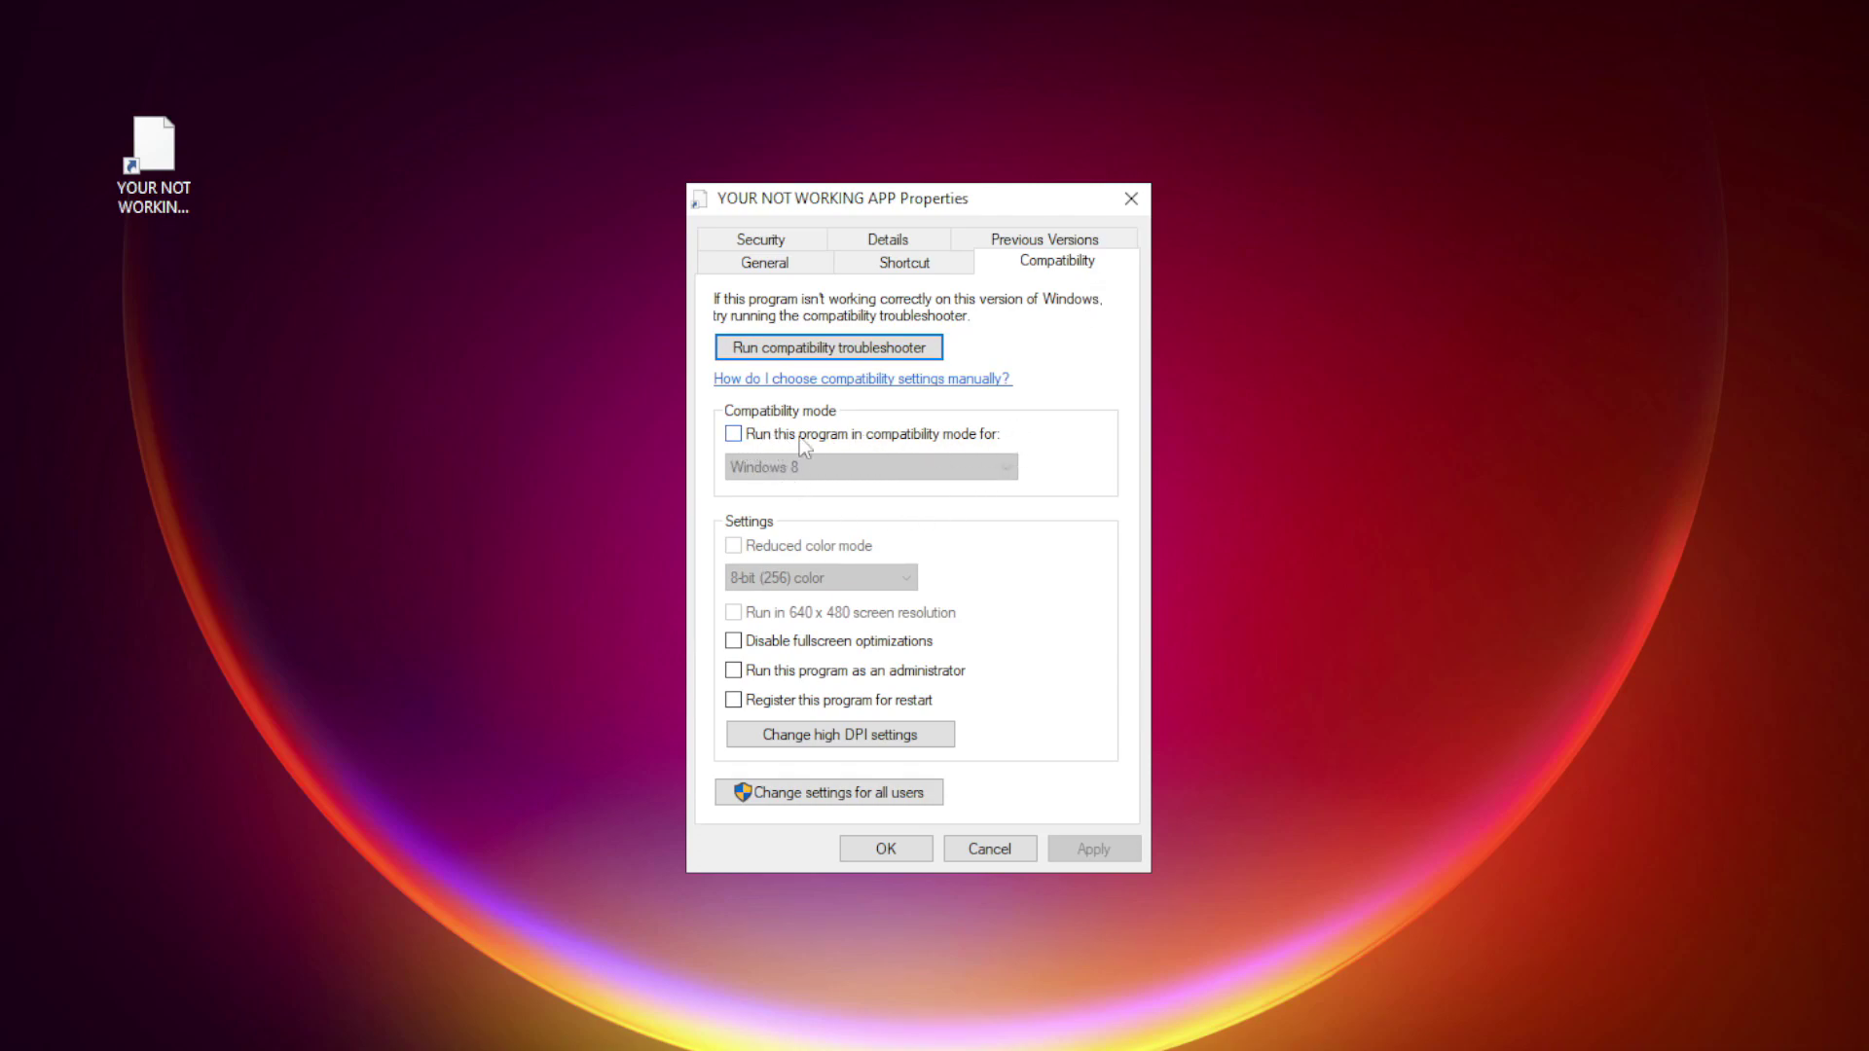
pyautogui.click(763, 445)
pyautogui.click(831, 468)
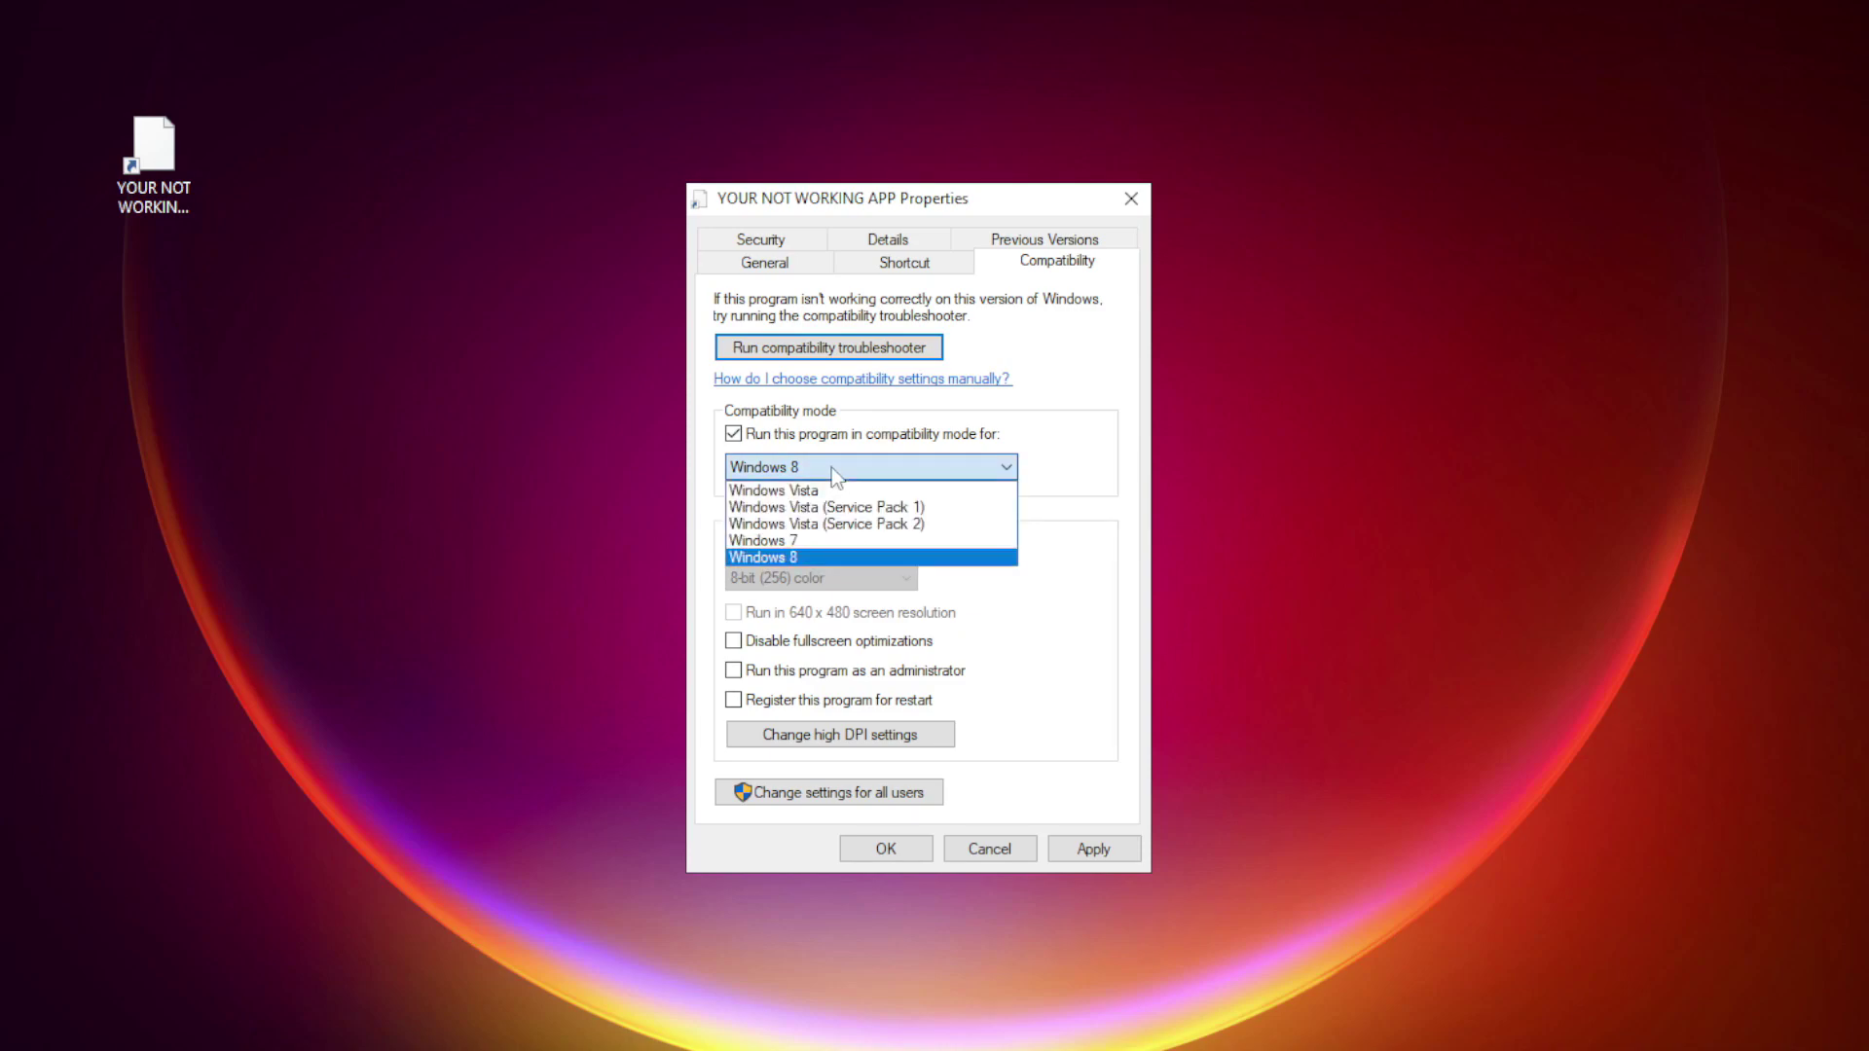
pyautogui.click(816, 551)
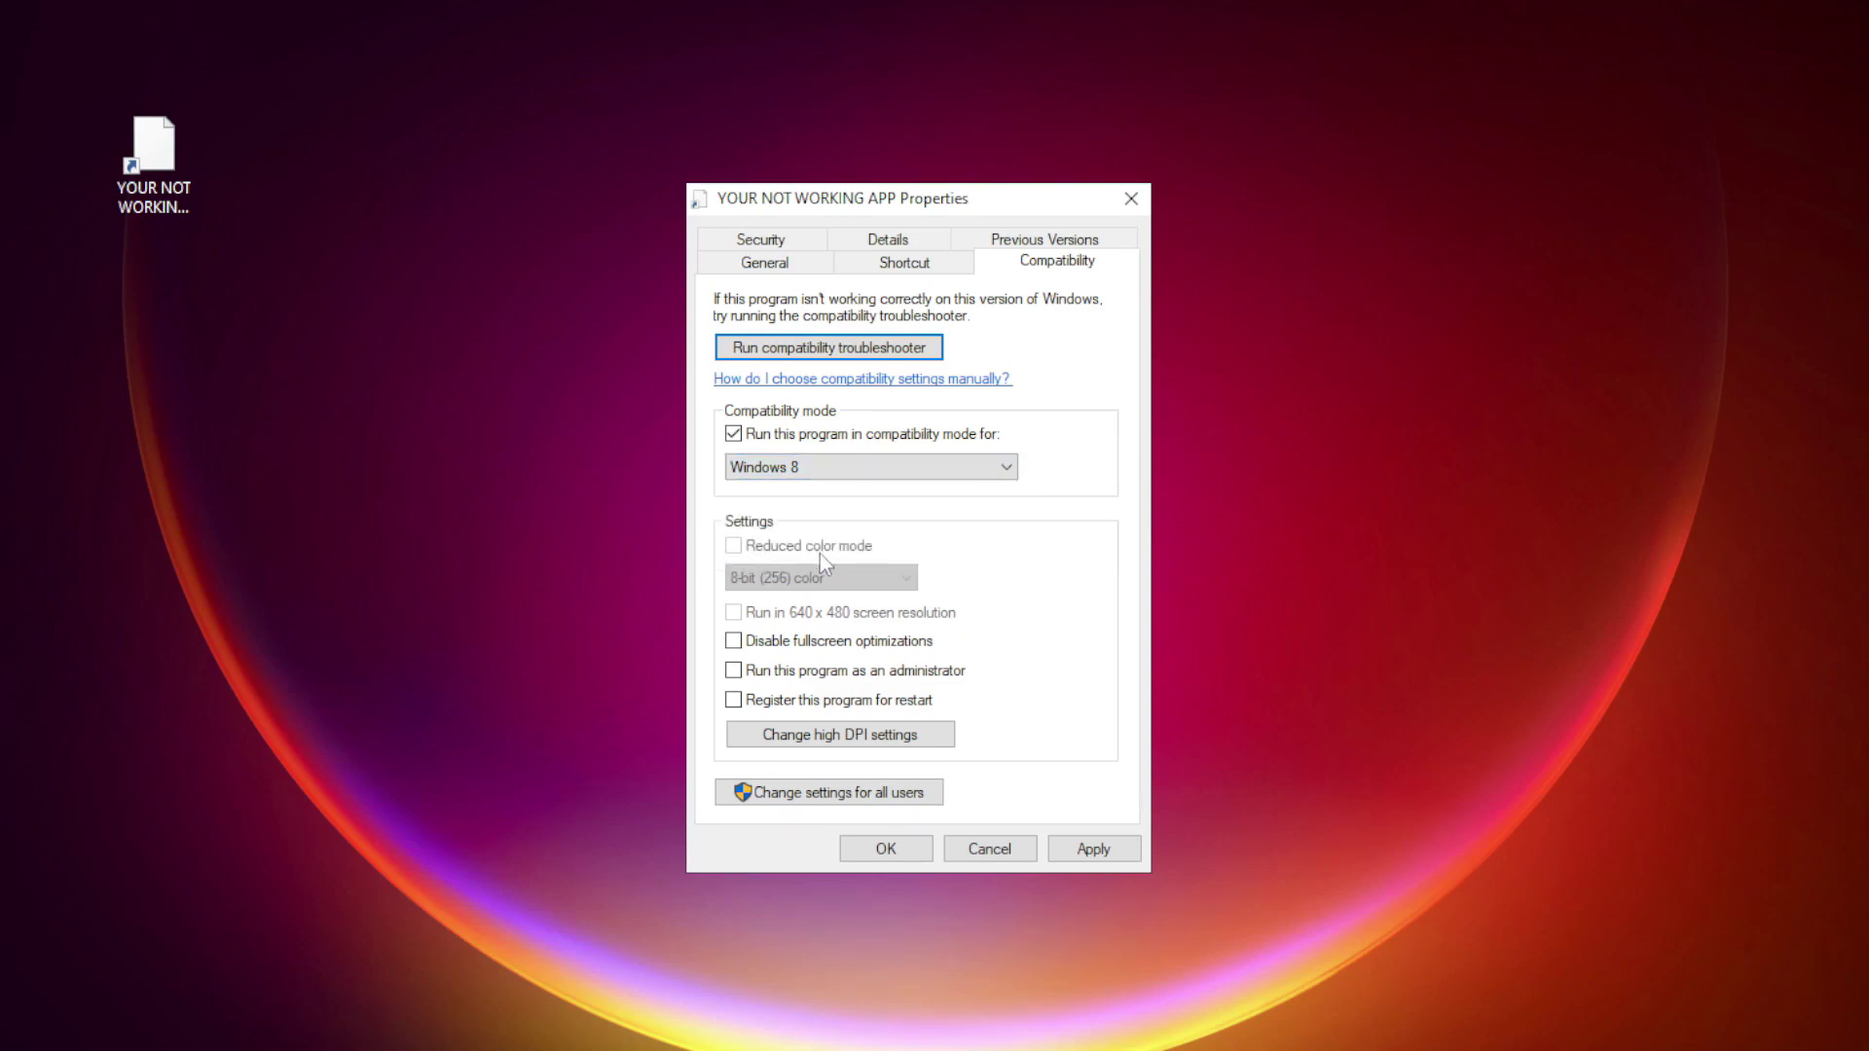
pyautogui.click(817, 648)
# Apply and save the compatibility settings, then launch Task Manager from the Start button's quick-link menu
pyautogui.click(1095, 851)
pyautogui.click(886, 850)
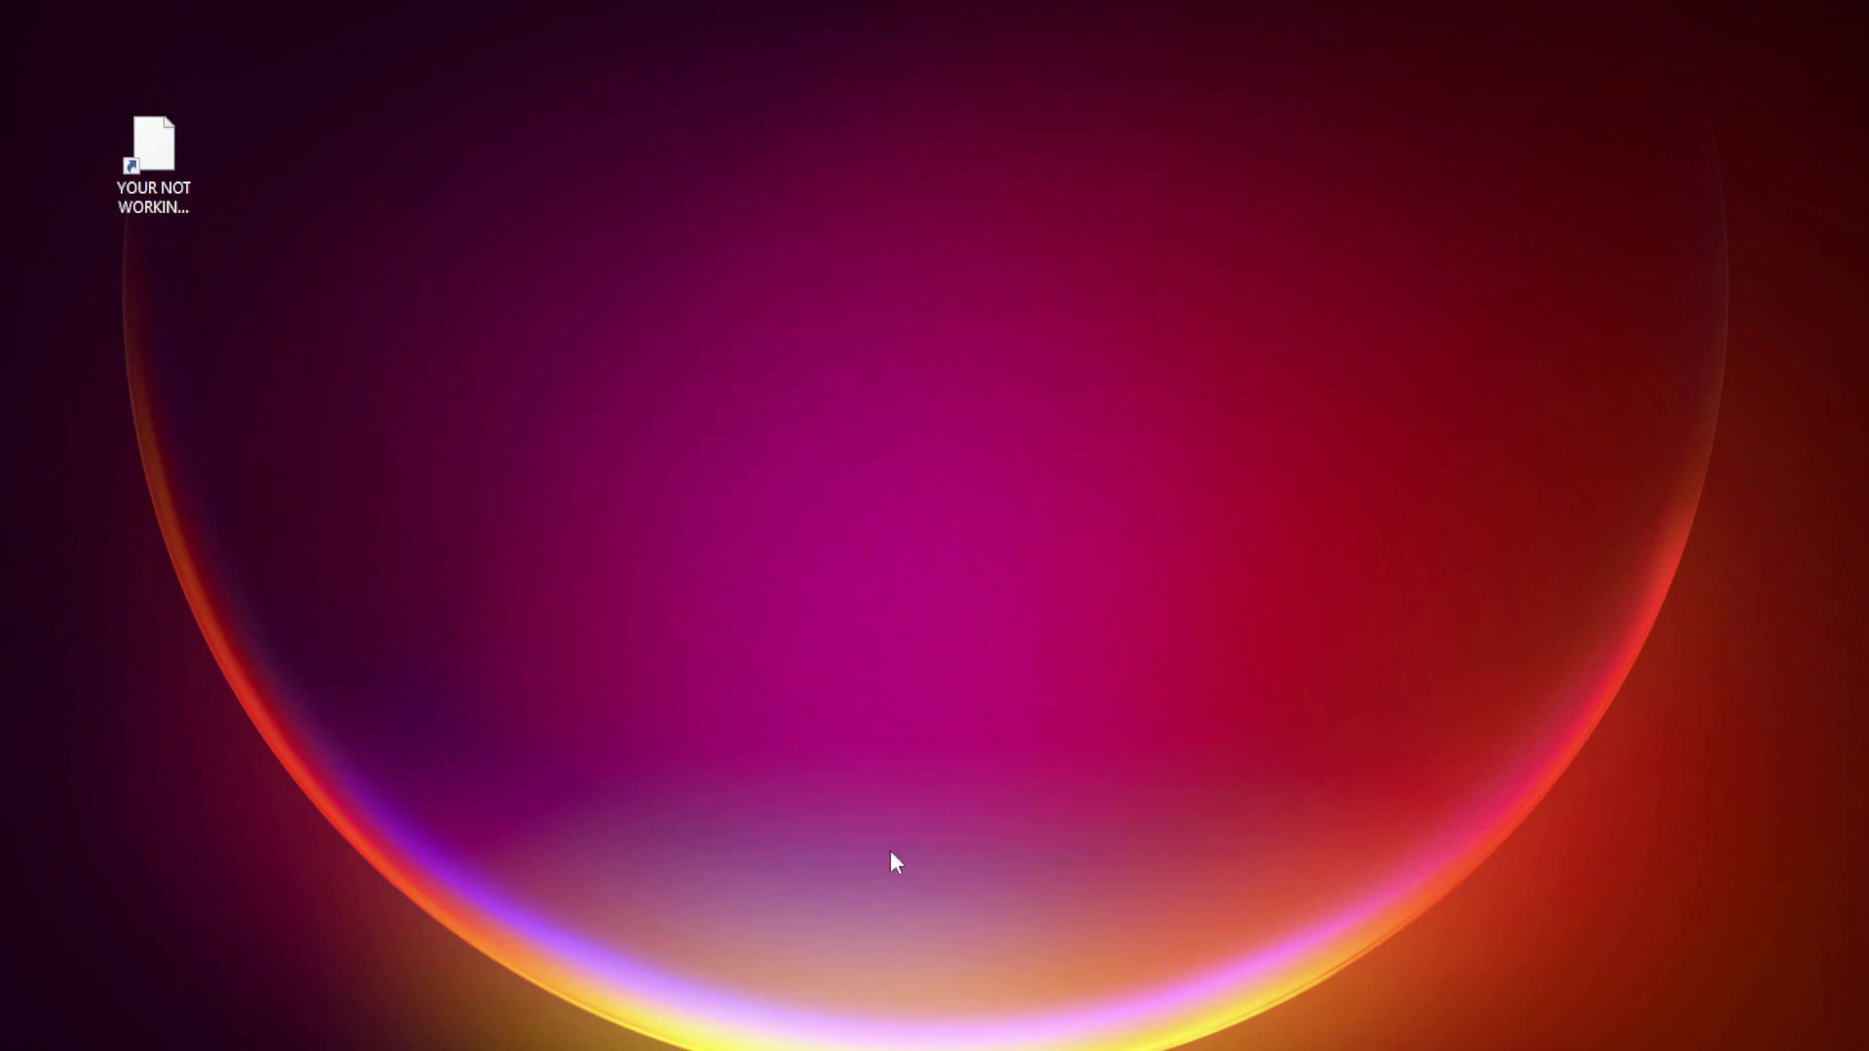
pyautogui.click(146, 156)
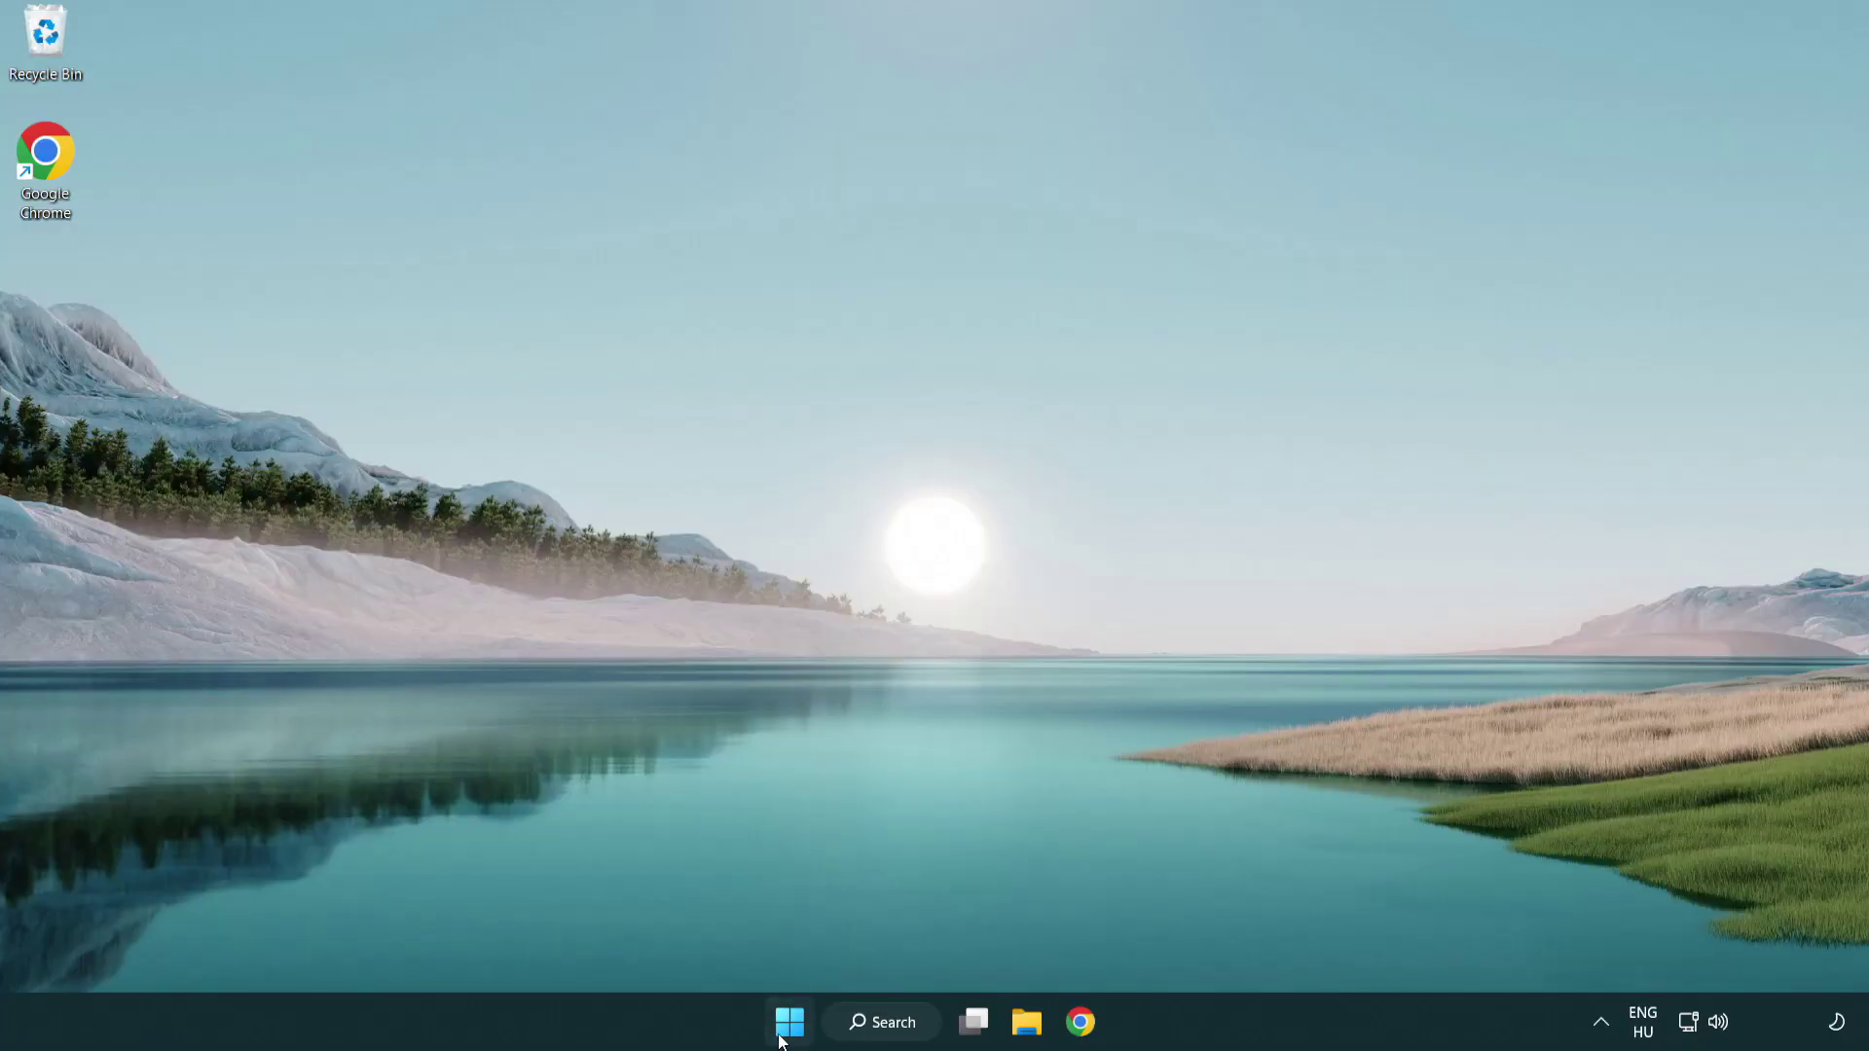
pyautogui.rightClick(787, 1030)
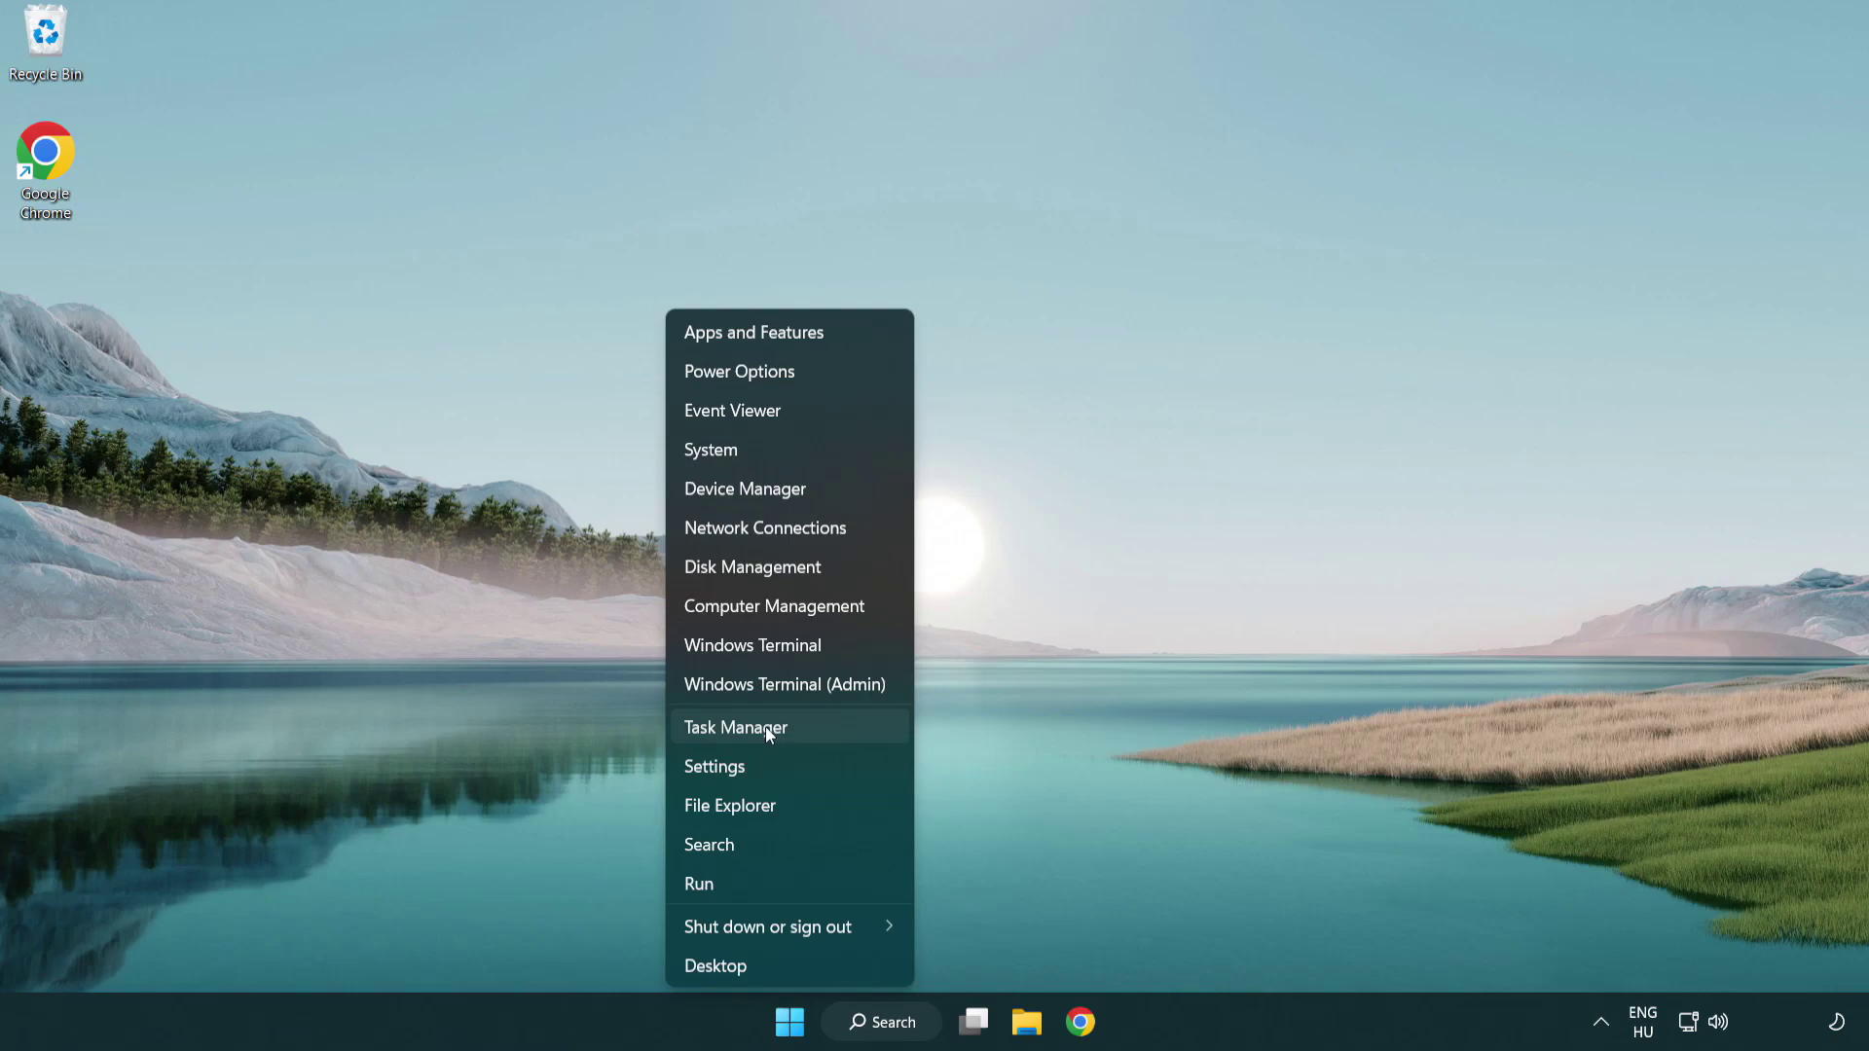
pyautogui.click(825, 736)
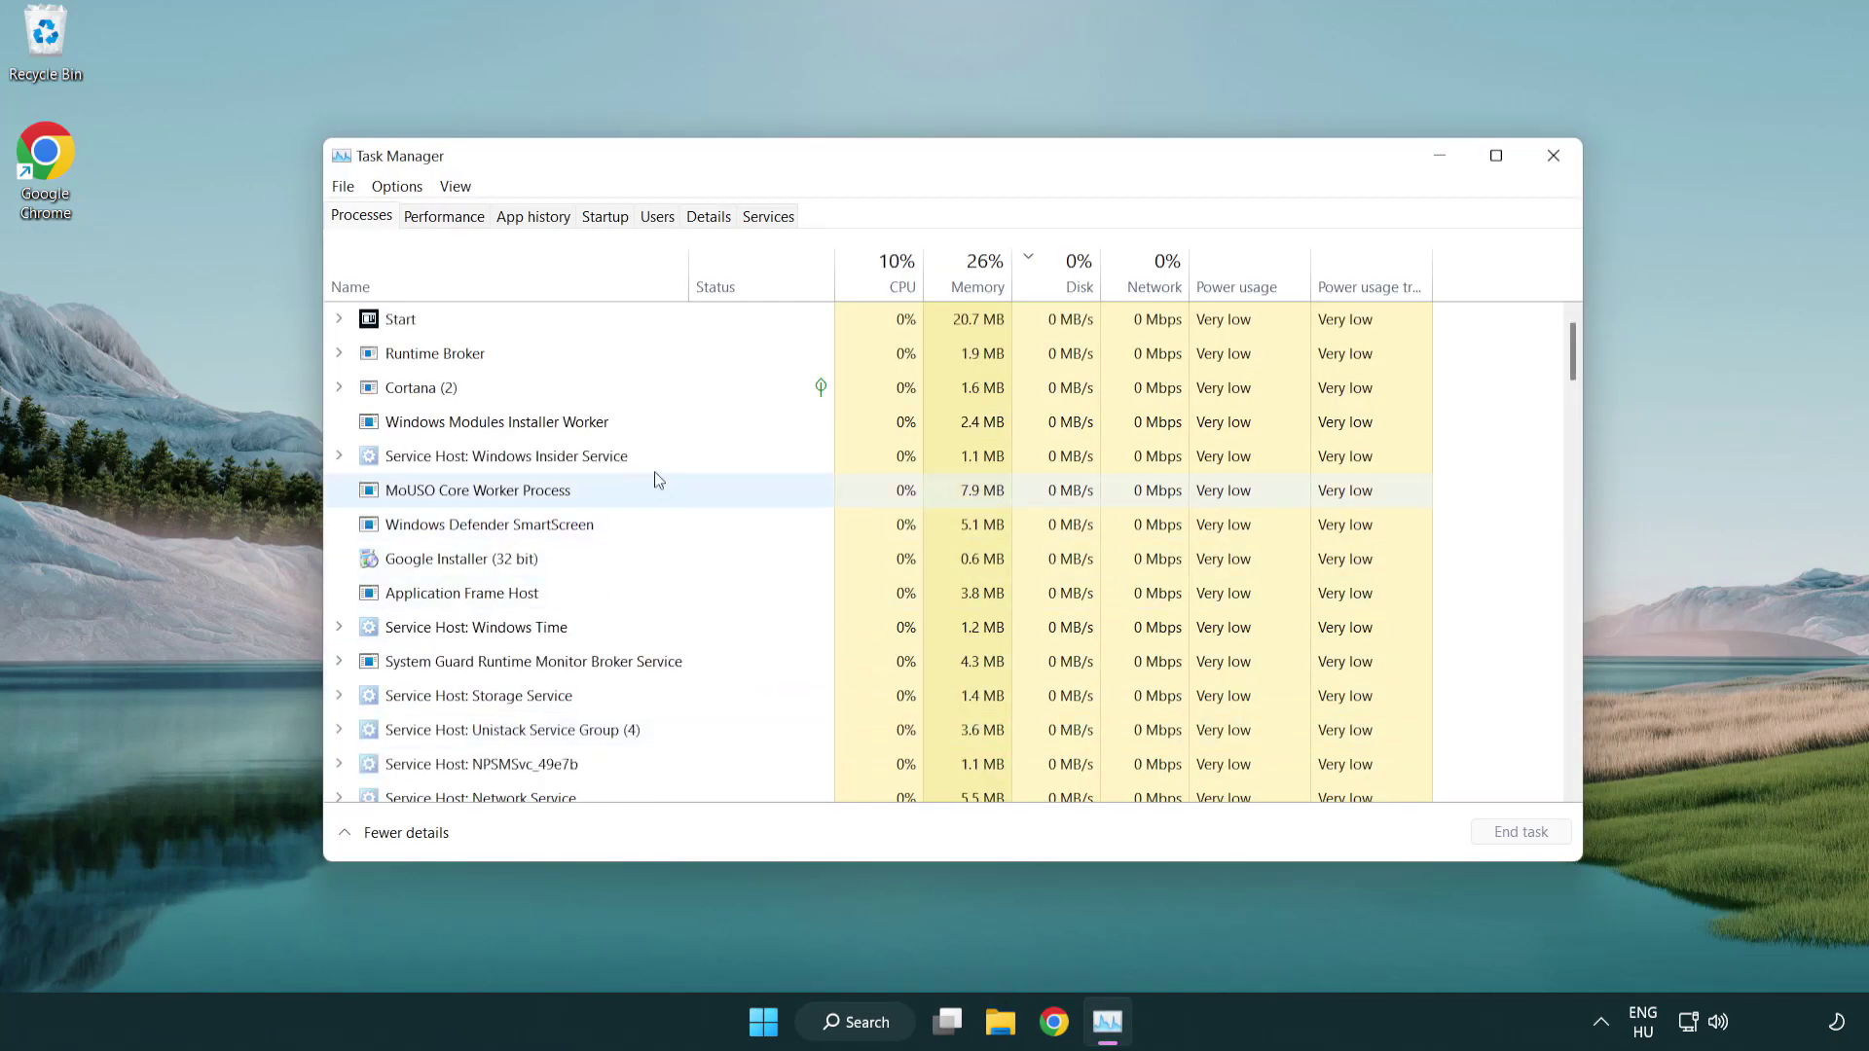
# Disable the Terminal, Phone Link, Cortana and Windows Security notification startup apps
pyautogui.click(608, 217)
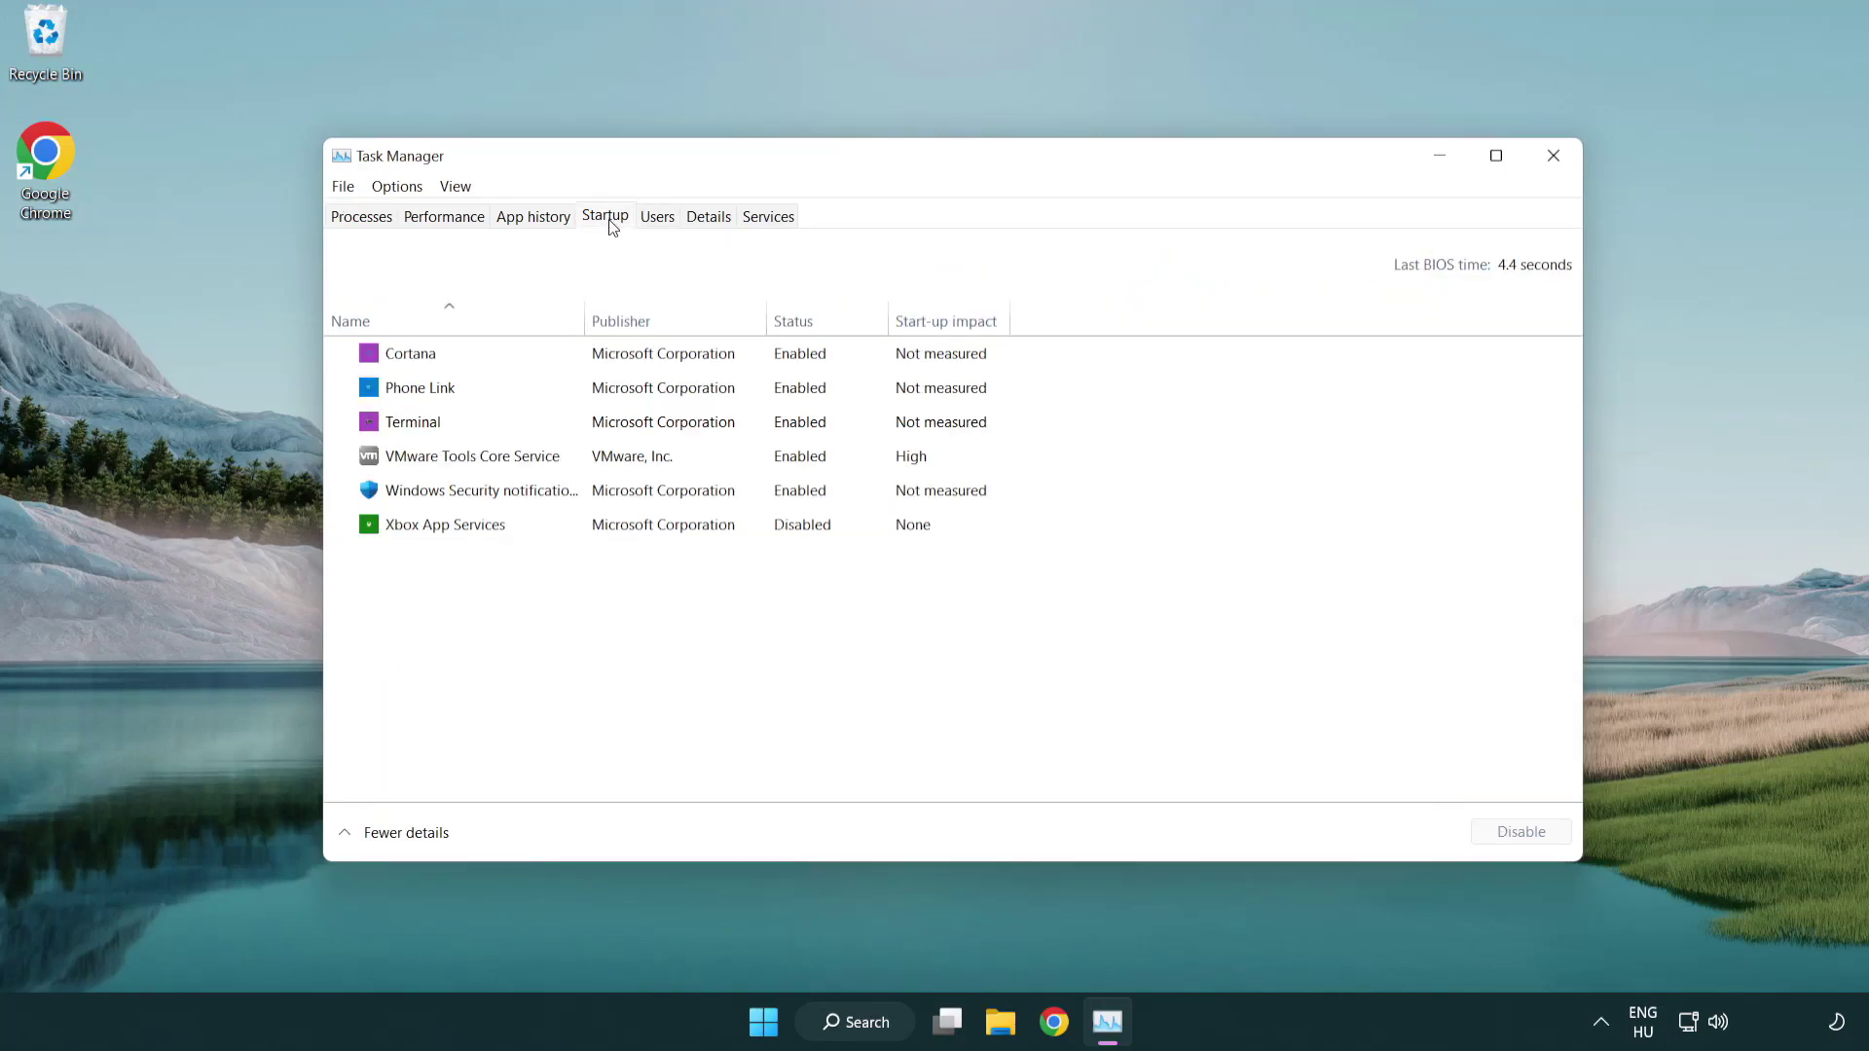
pyautogui.click(611, 422)
pyautogui.click(1519, 833)
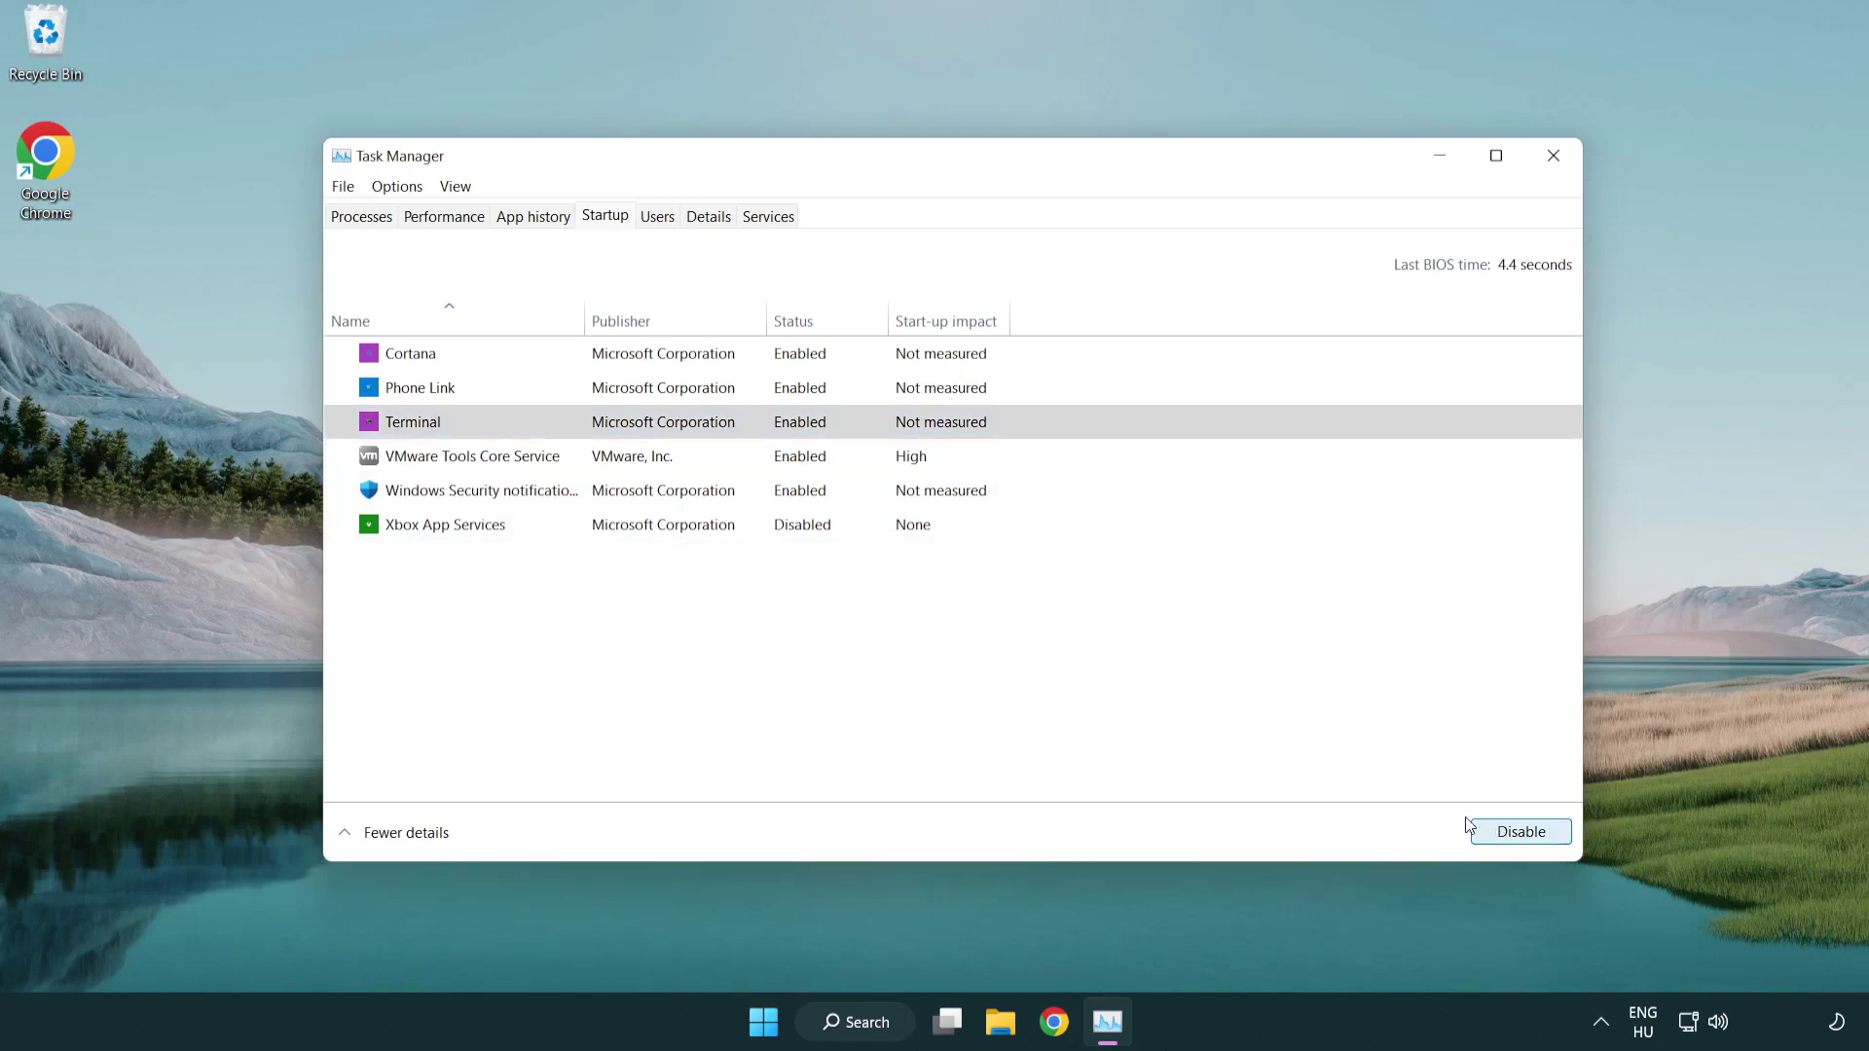
pyautogui.click(776, 389)
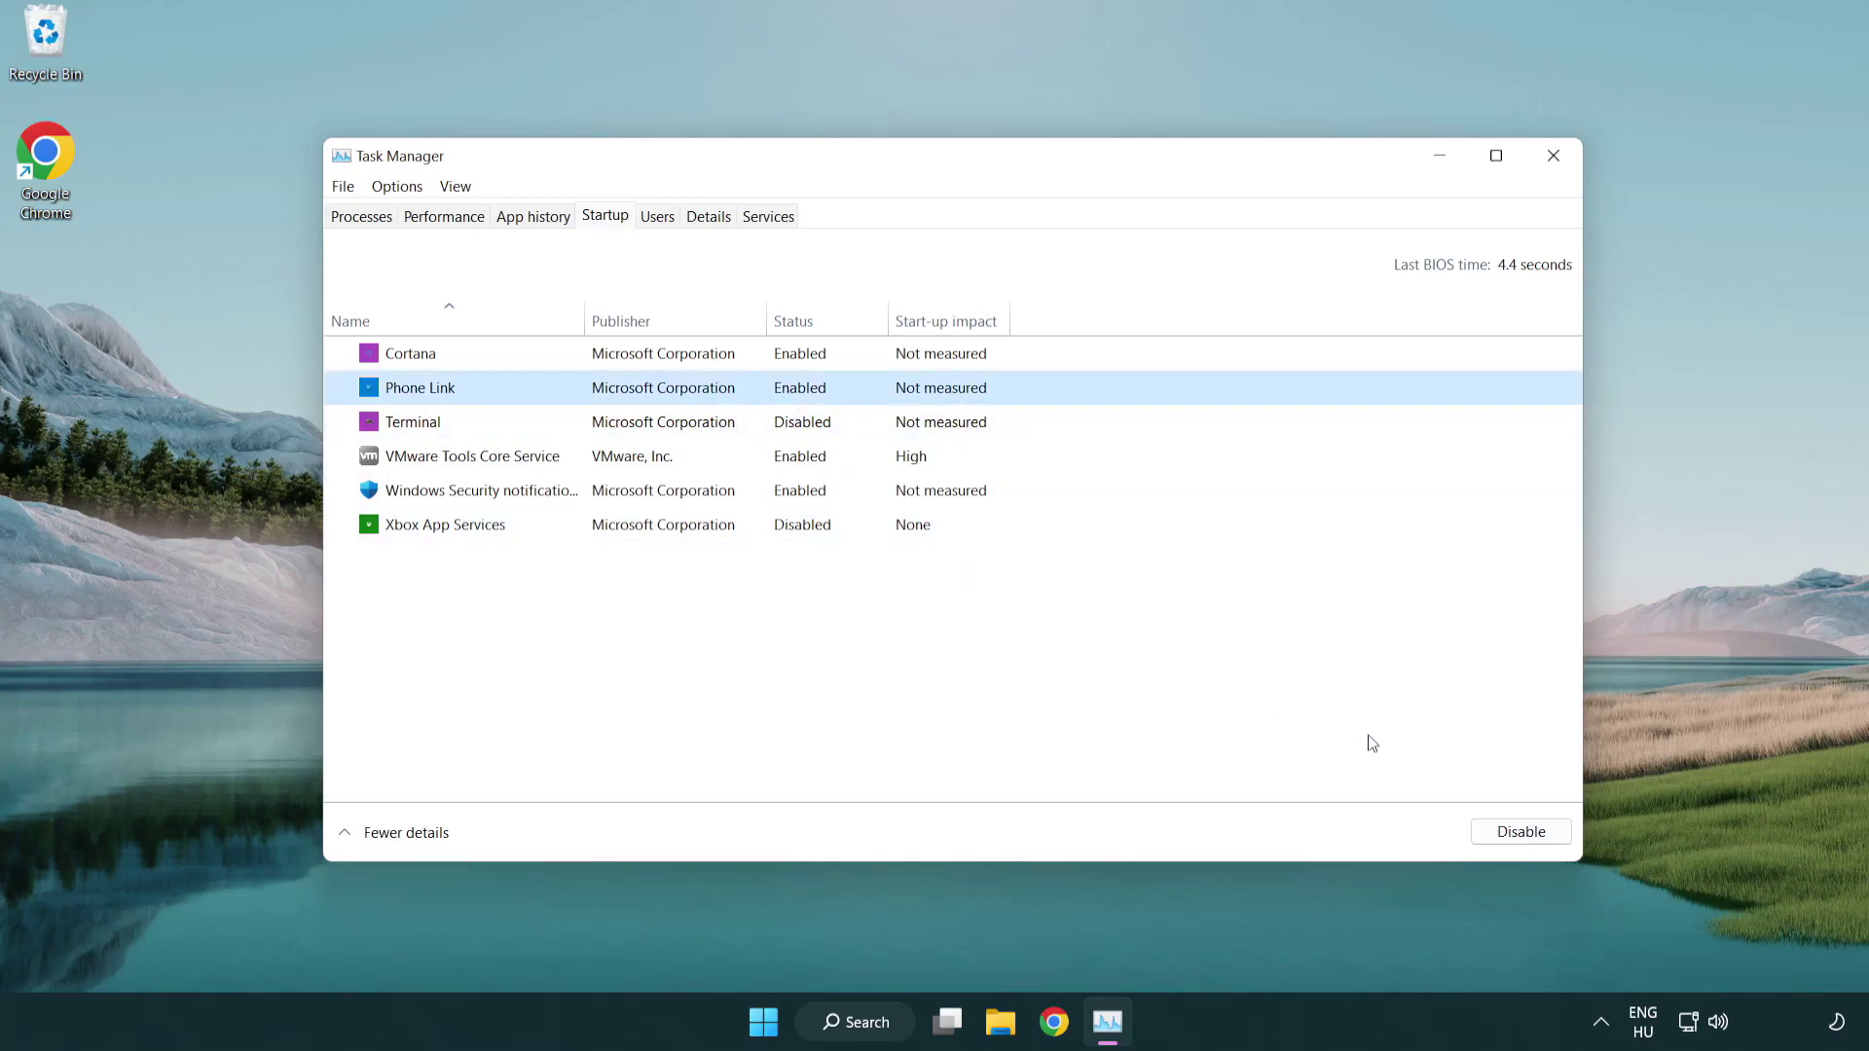
pyautogui.click(1518, 835)
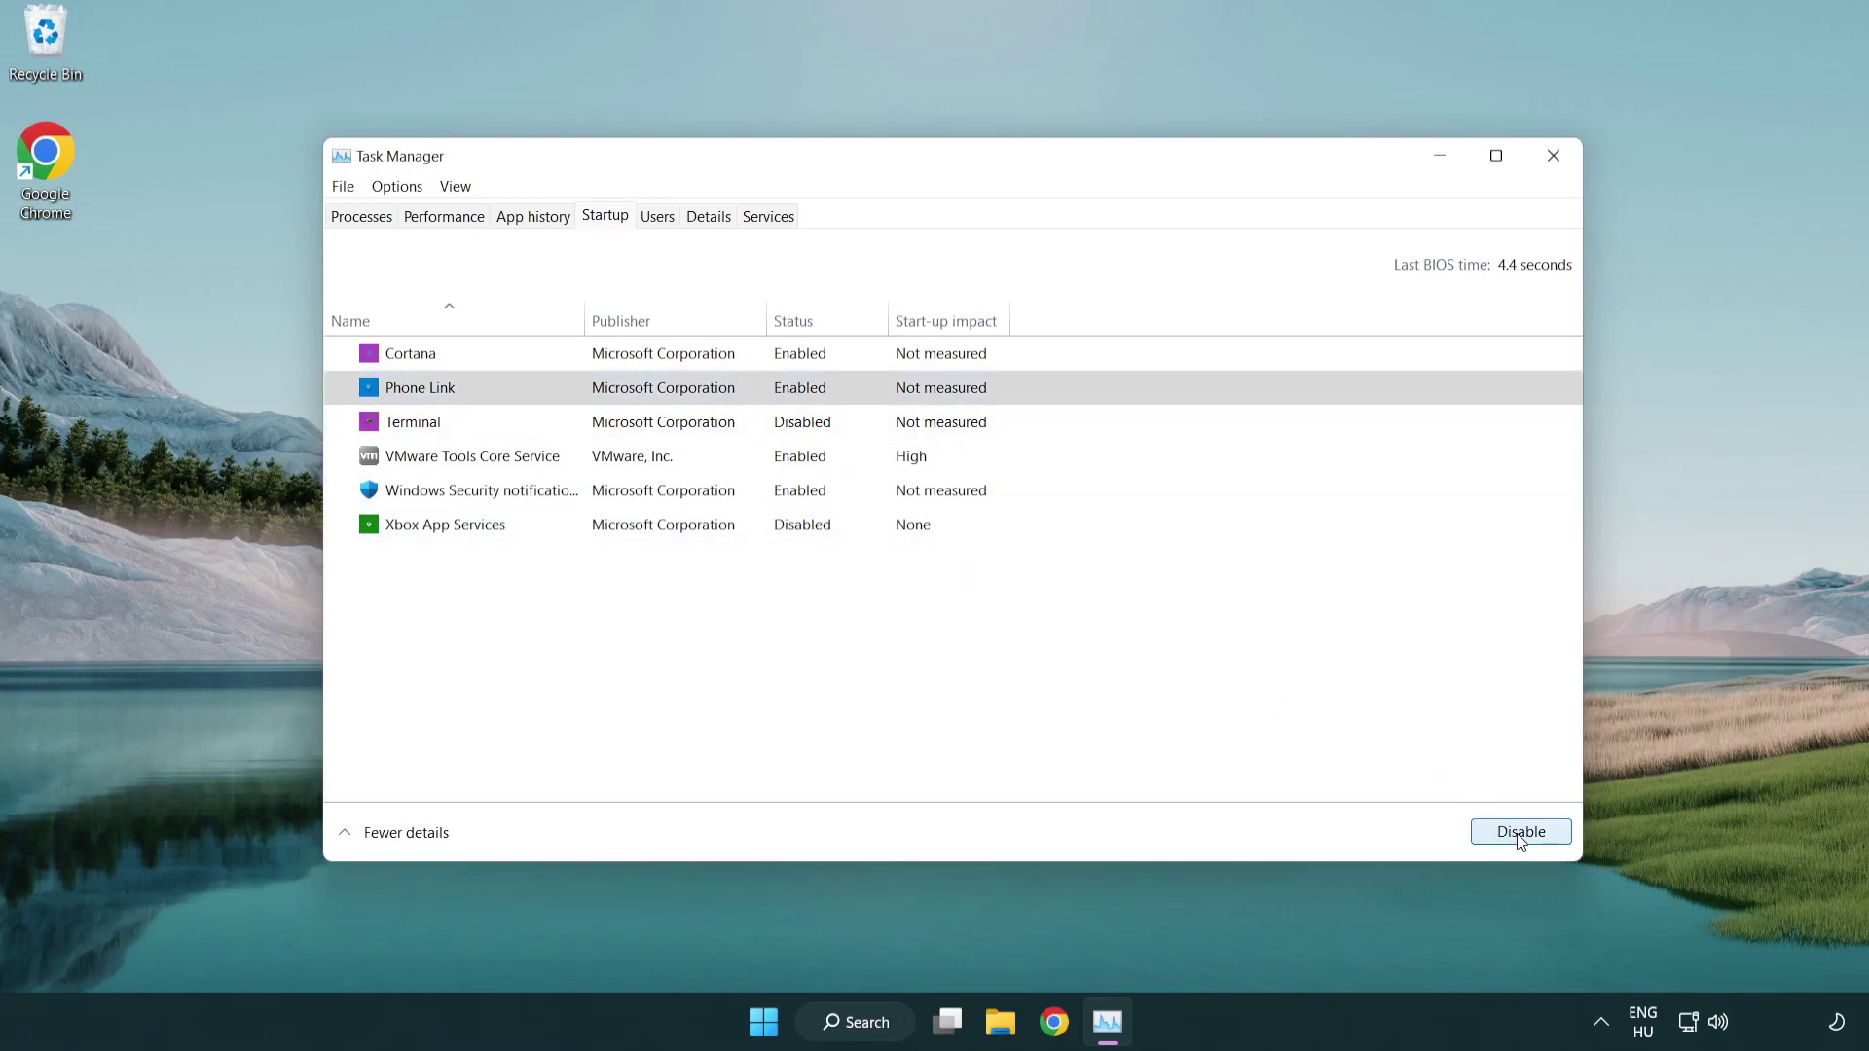
pyautogui.click(668, 364)
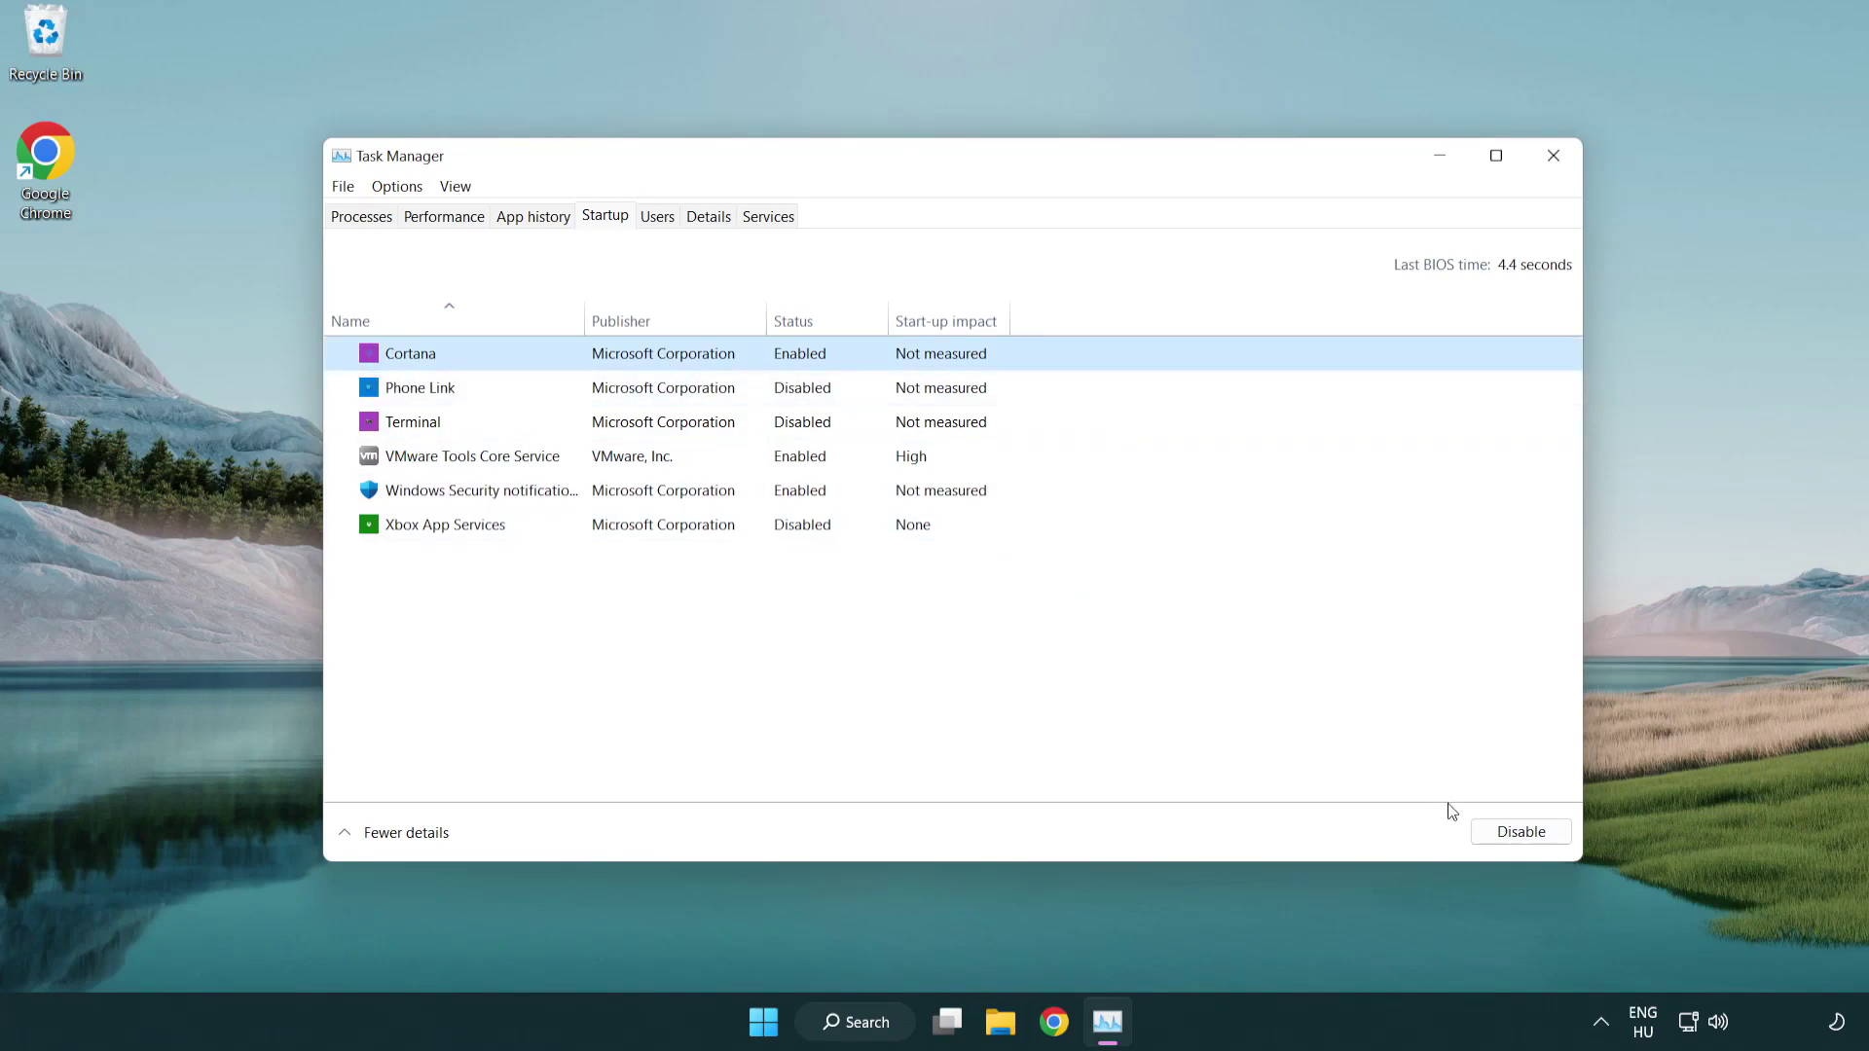
pyautogui.click(1514, 832)
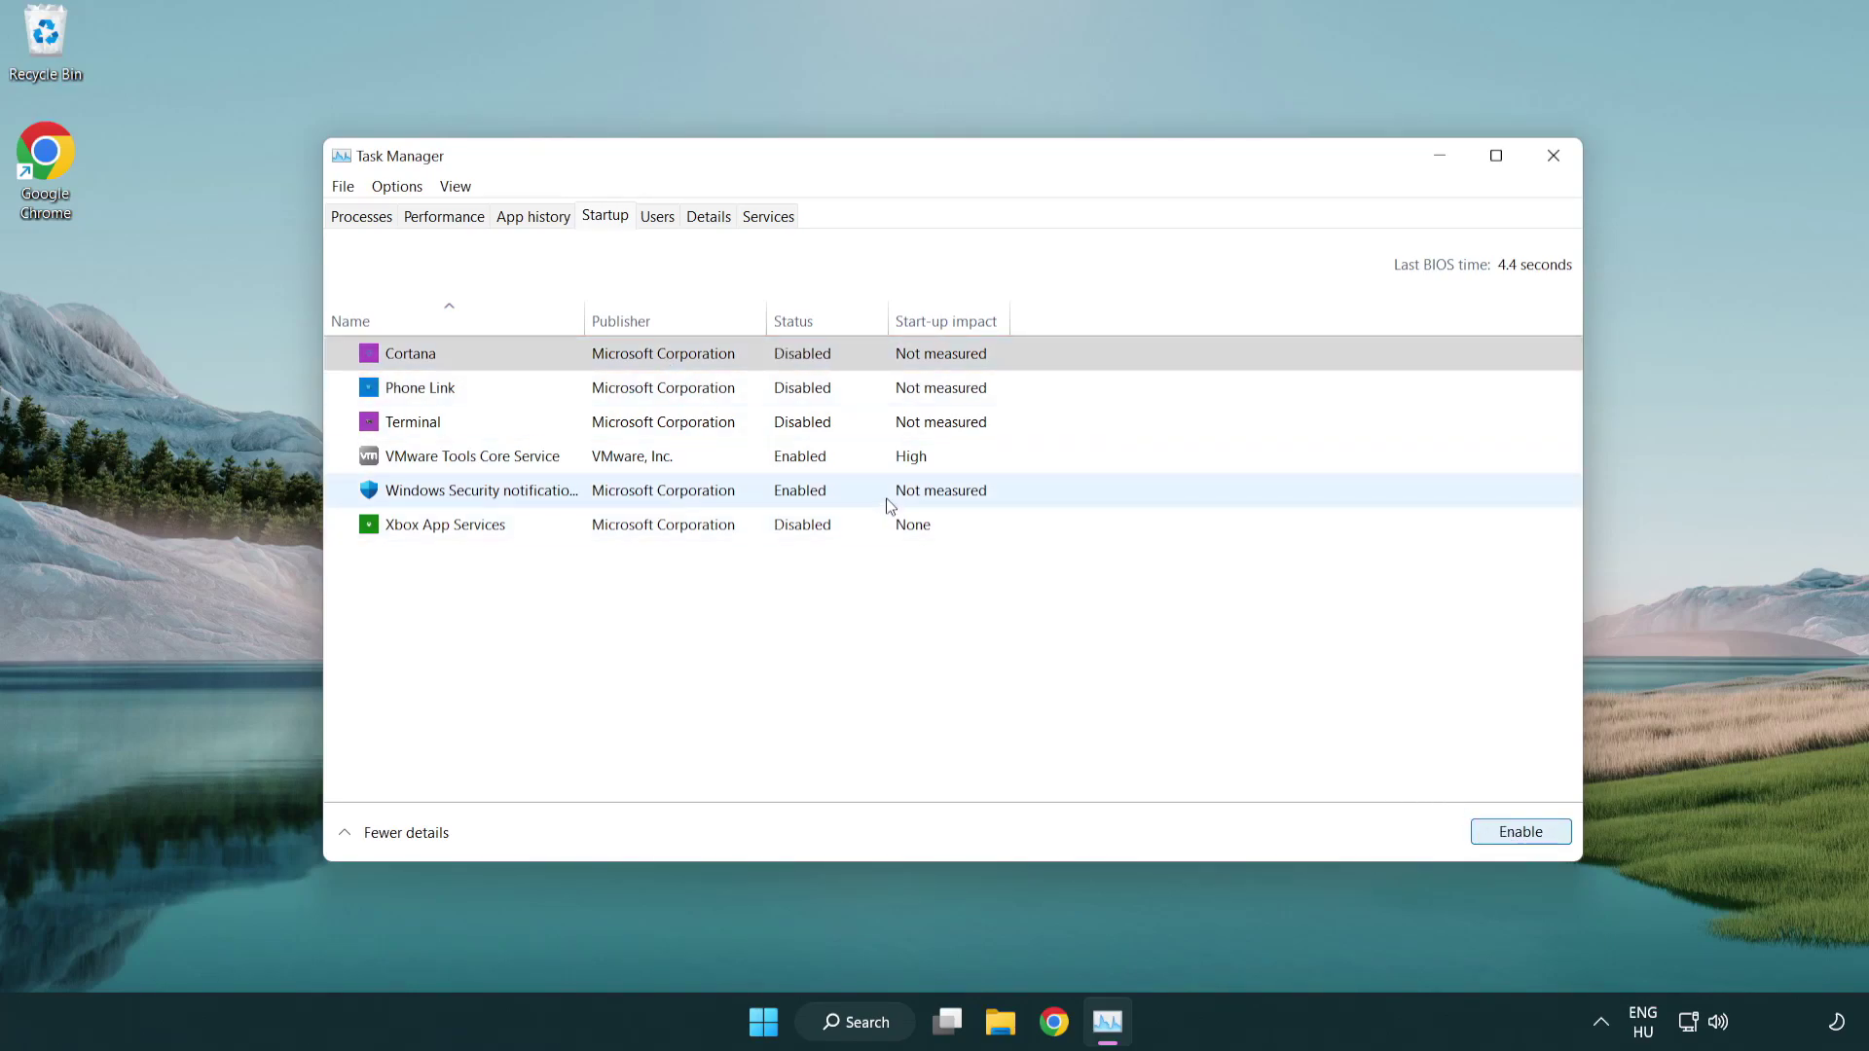
pyautogui.click(894, 504)
pyautogui.click(1508, 833)
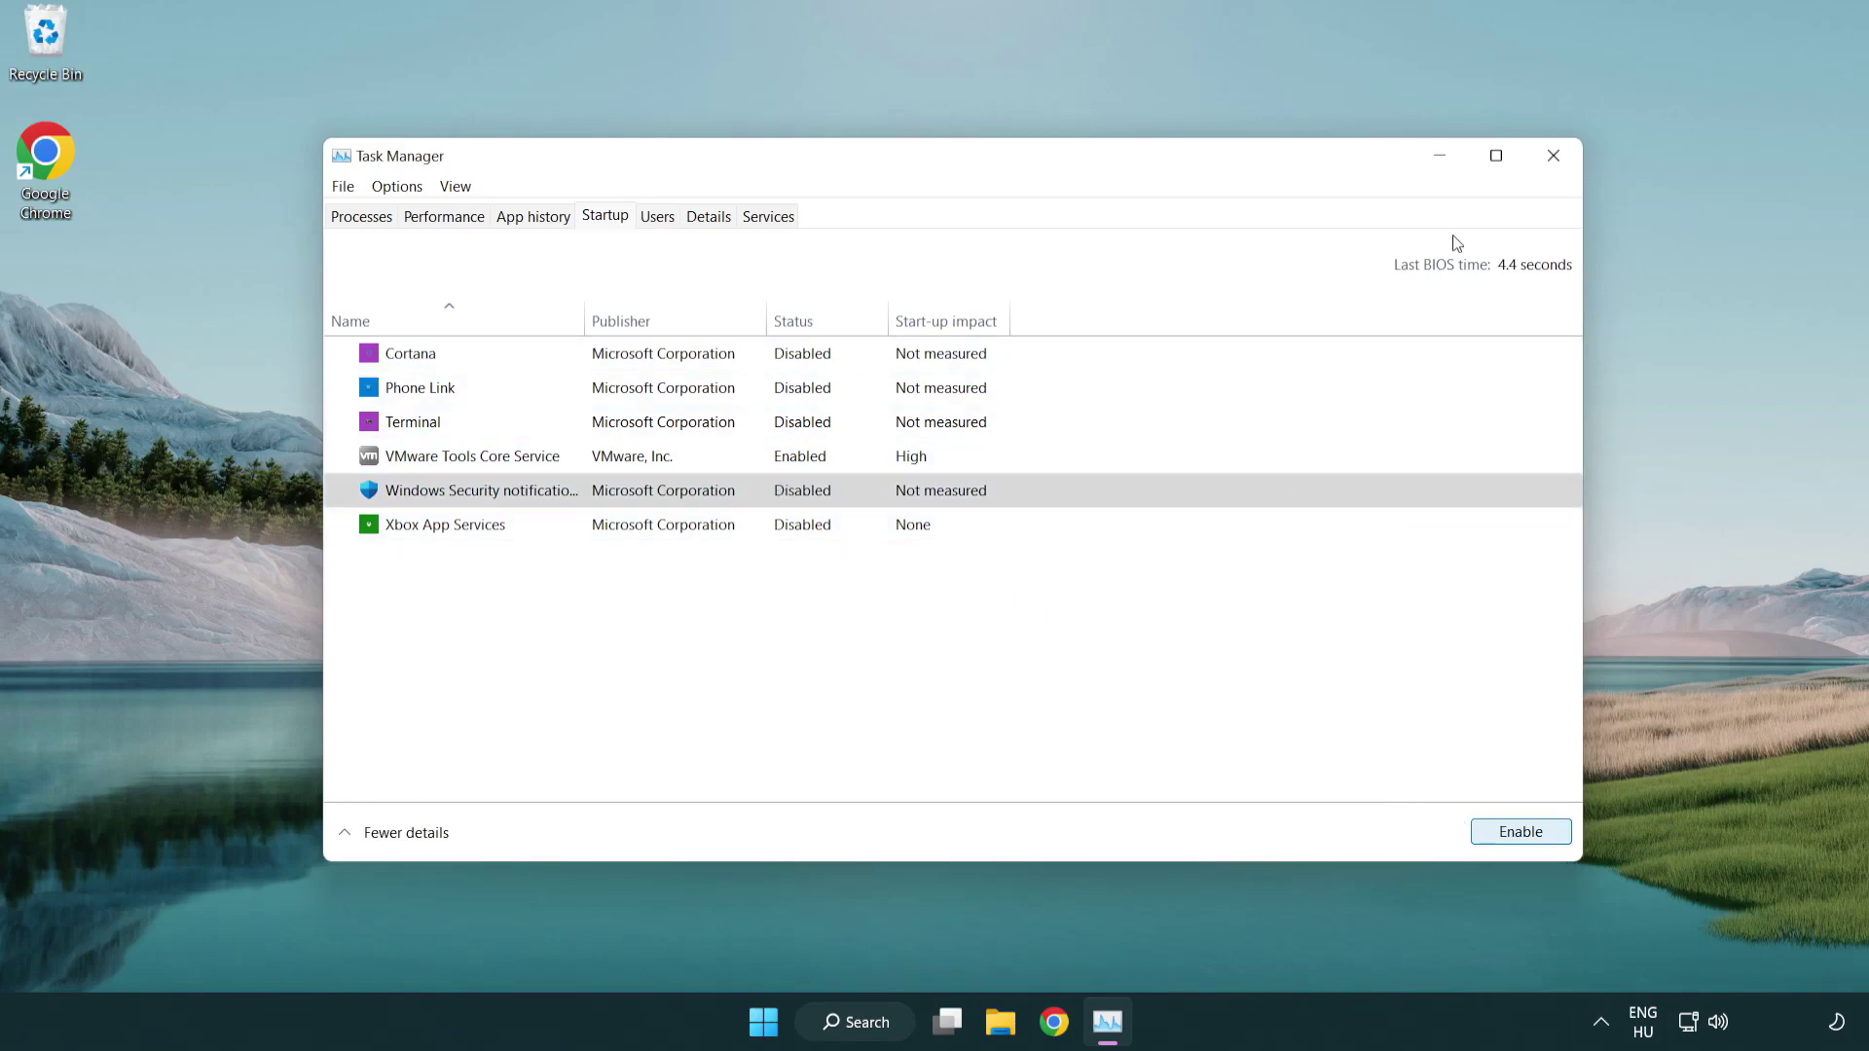
# Close Task Manager and launch Command Prompt as administrator from a 'cmd' search
pyautogui.click(1556, 162)
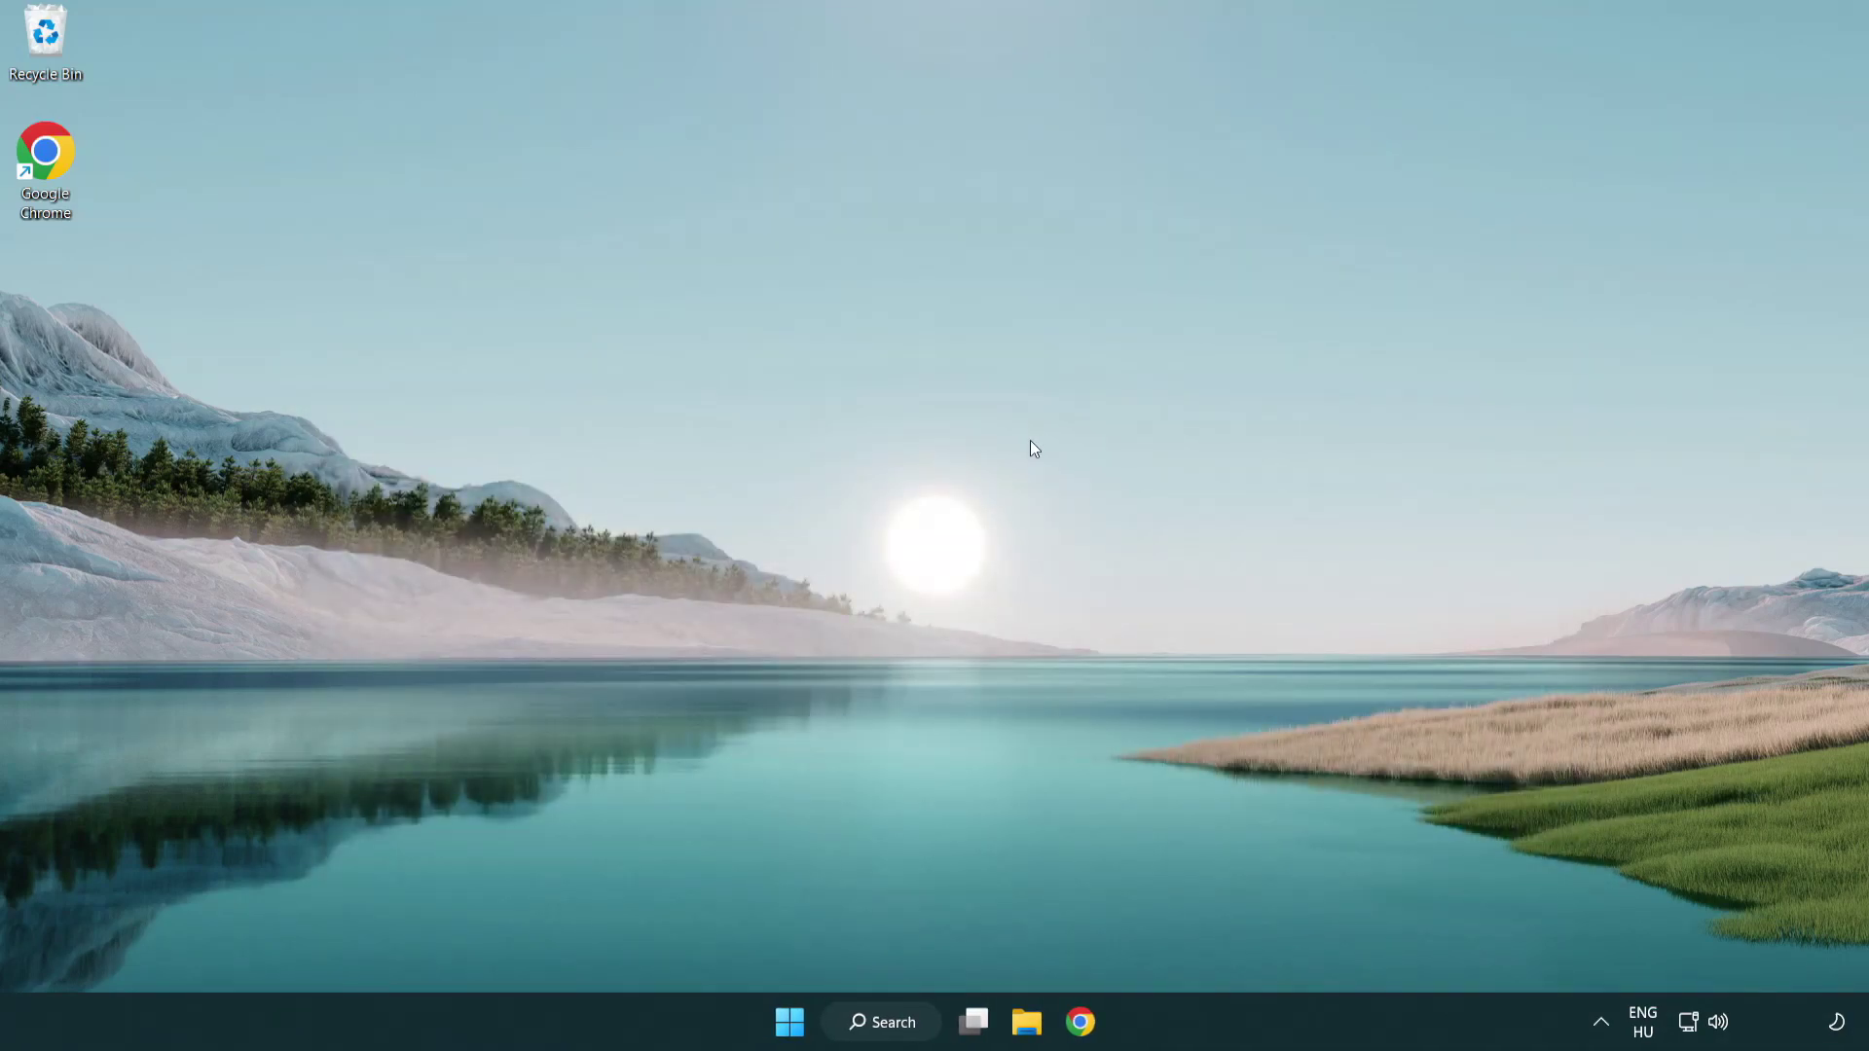
pyautogui.click(872, 1022)
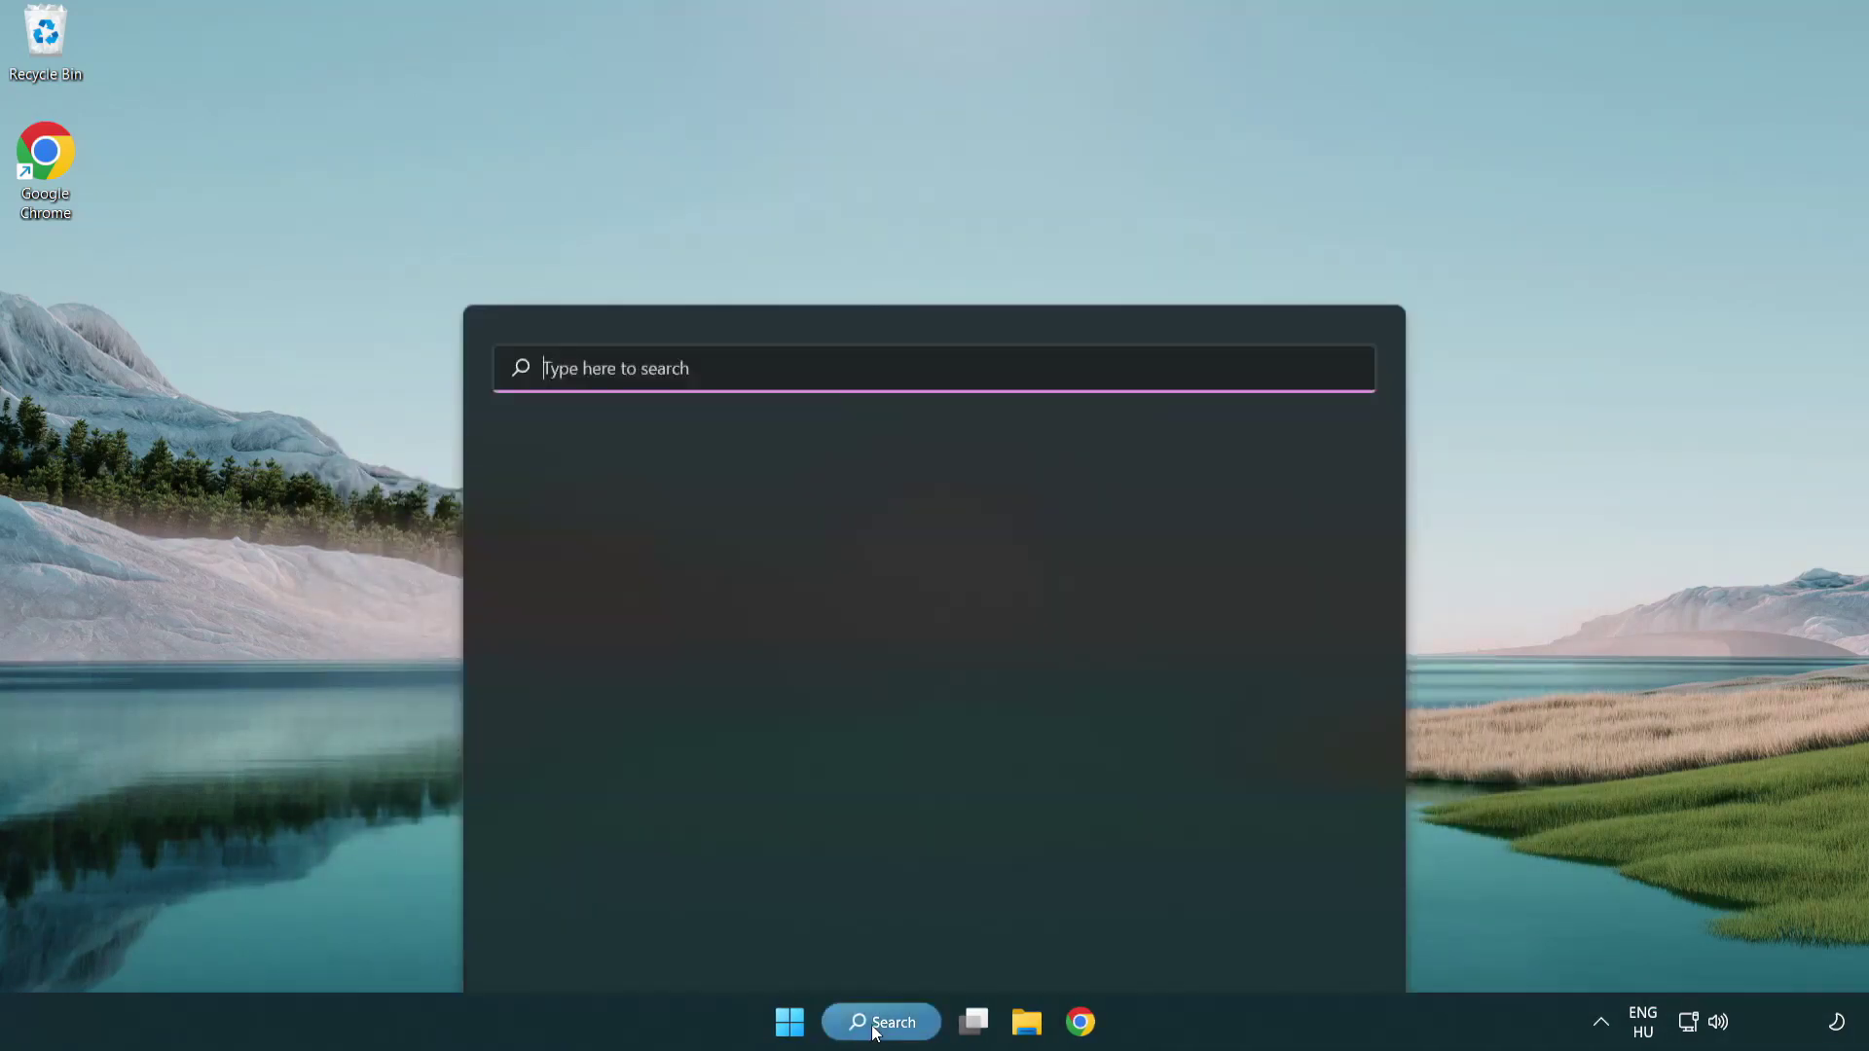
pyautogui.write('cmd')
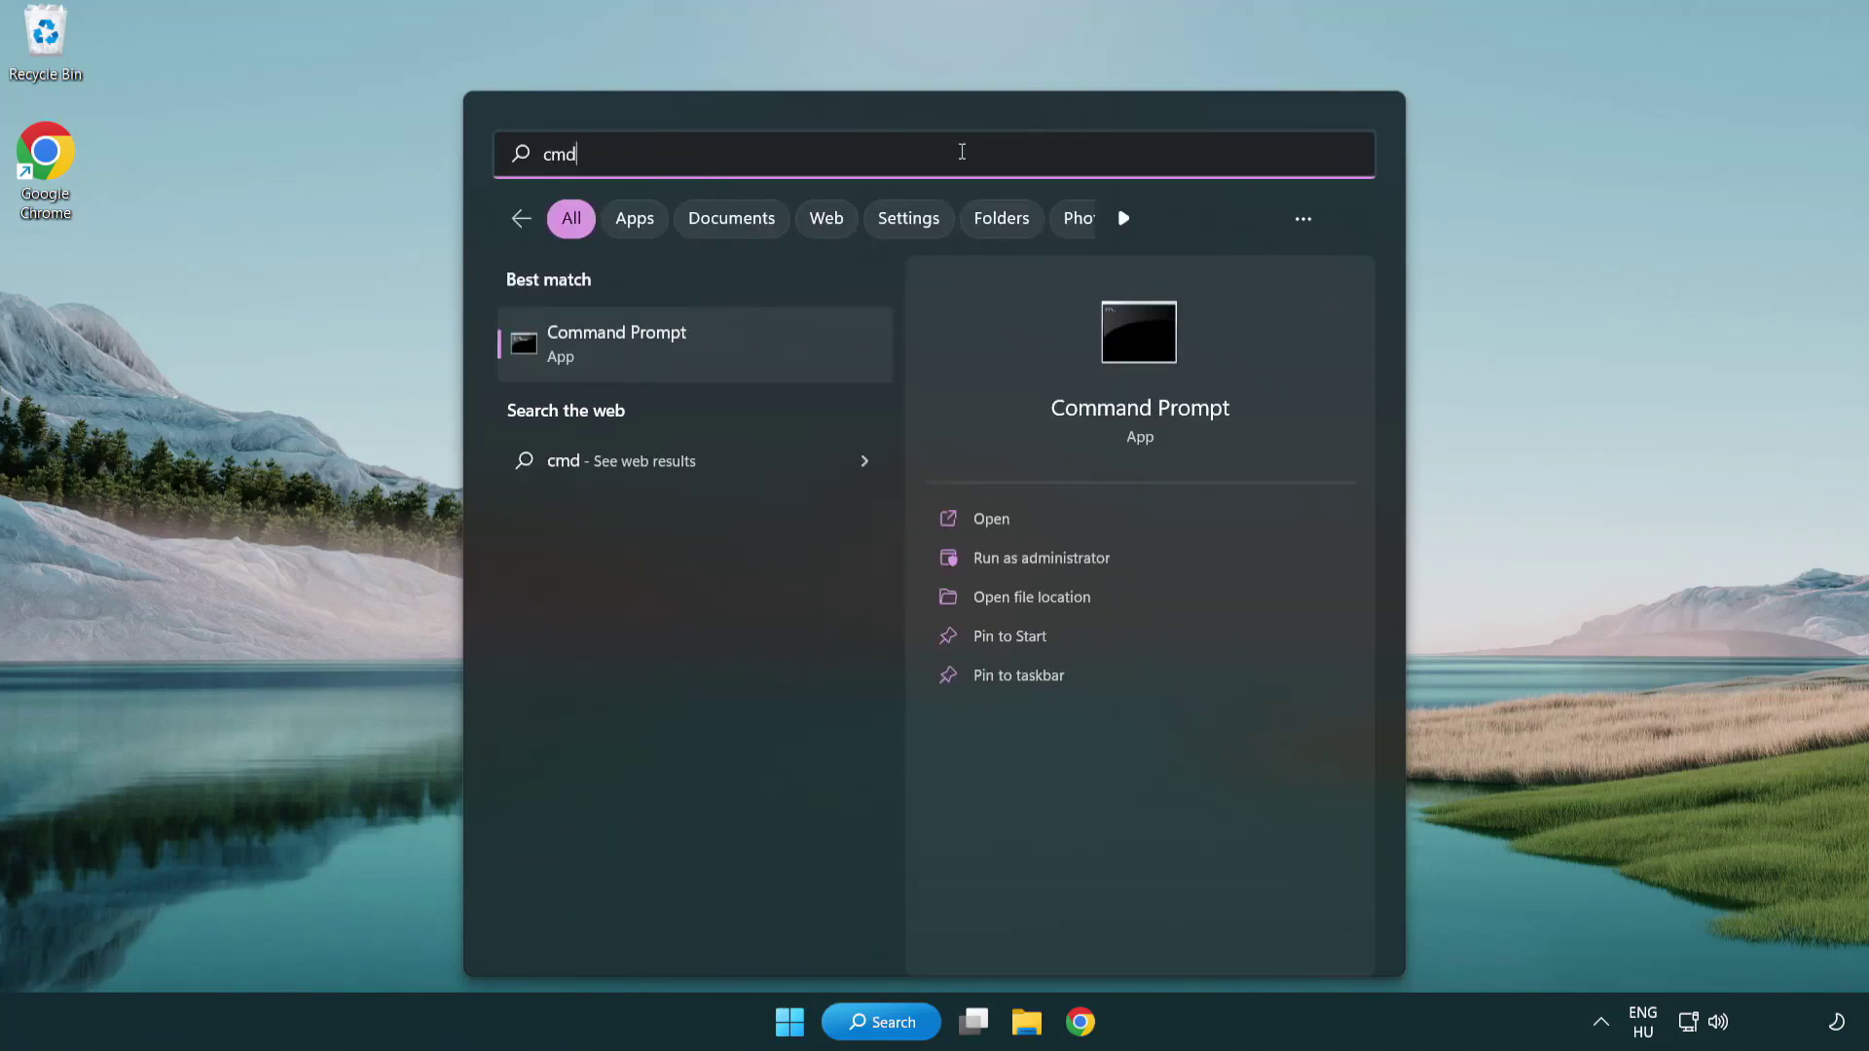
pyautogui.rightClick(718, 356)
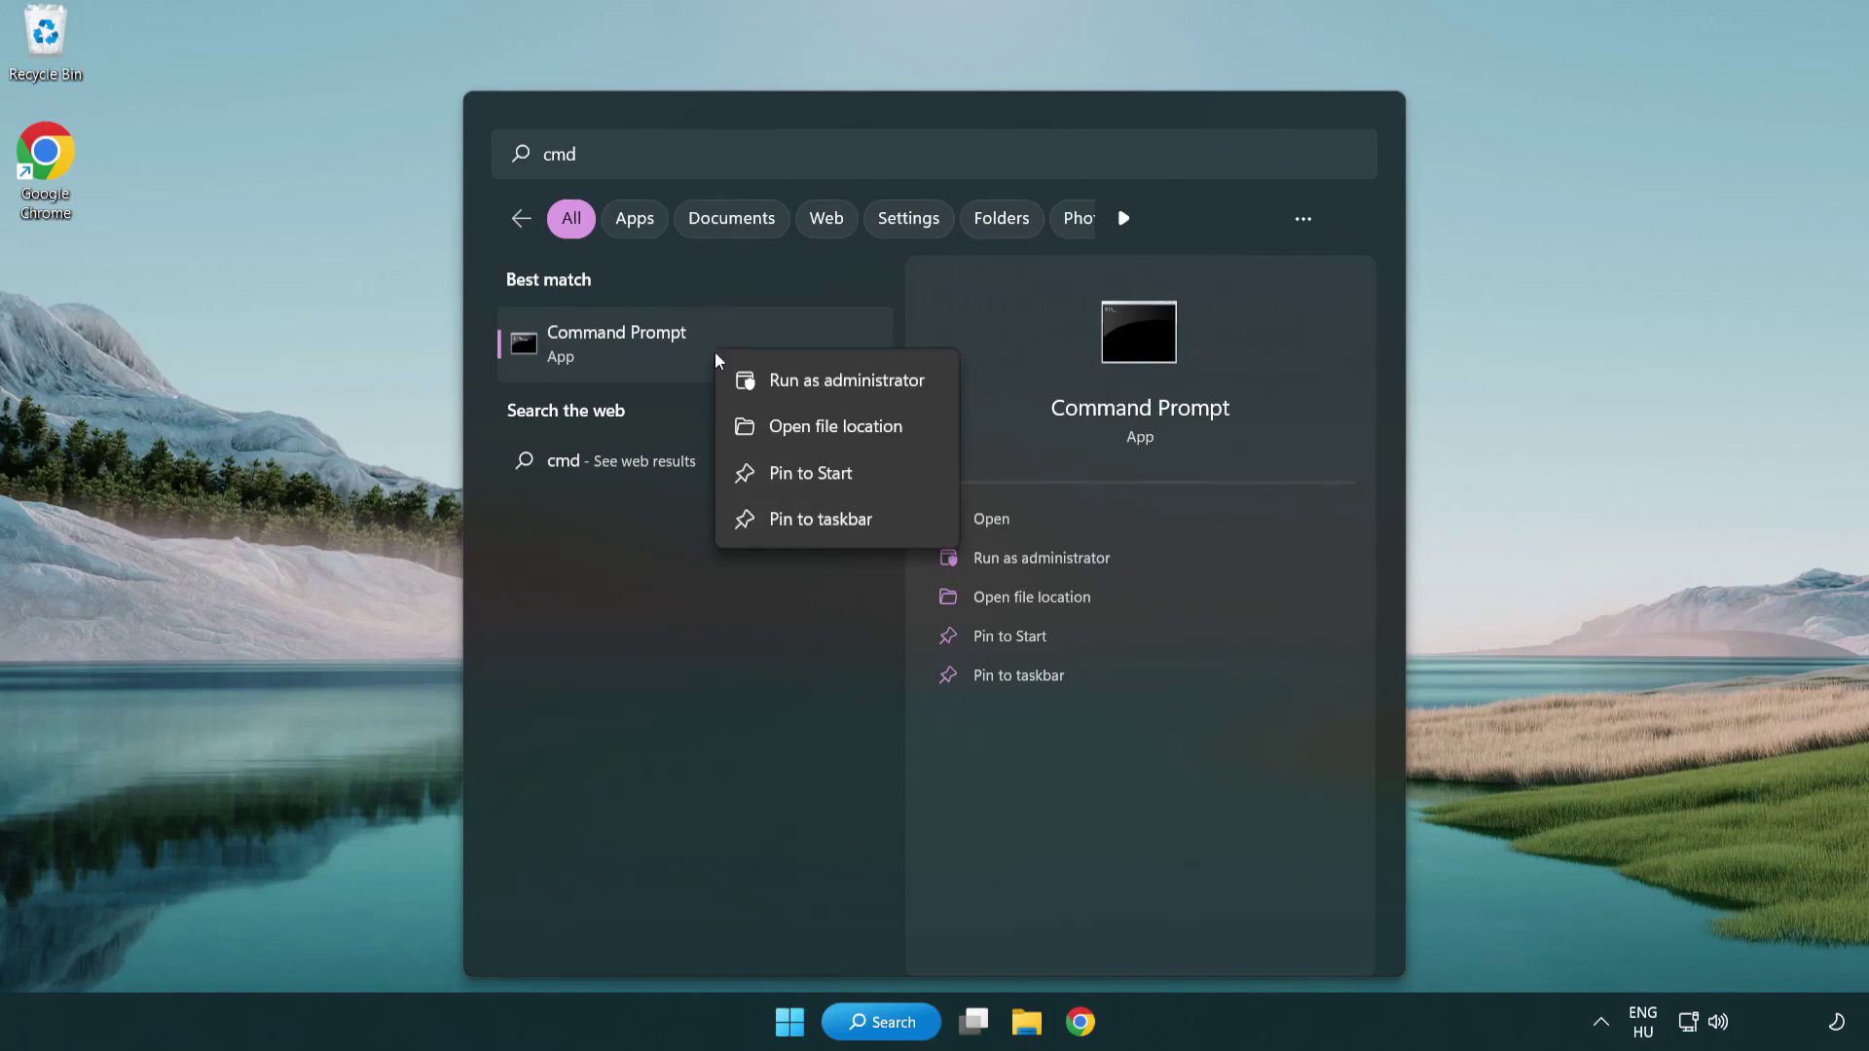
pyautogui.click(843, 381)
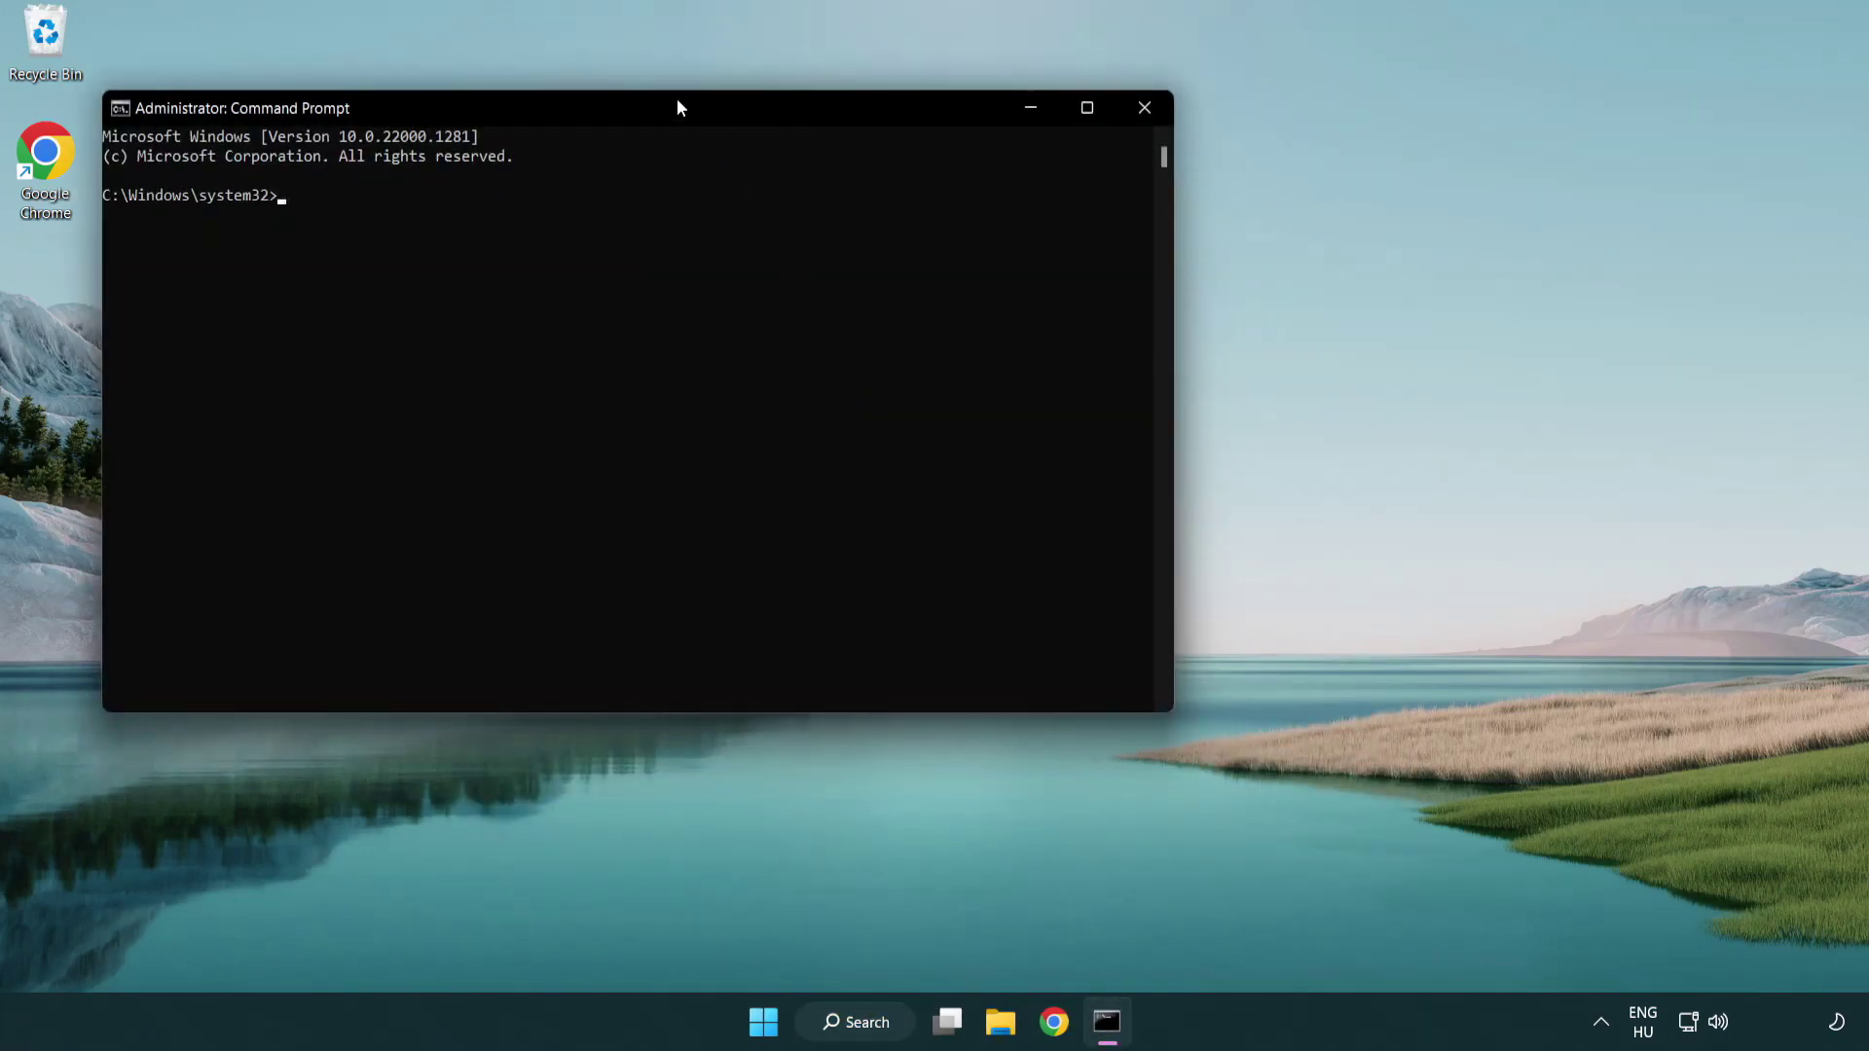
pyautogui.moveTo(679, 107); pyautogui.dragTo(946, 189)
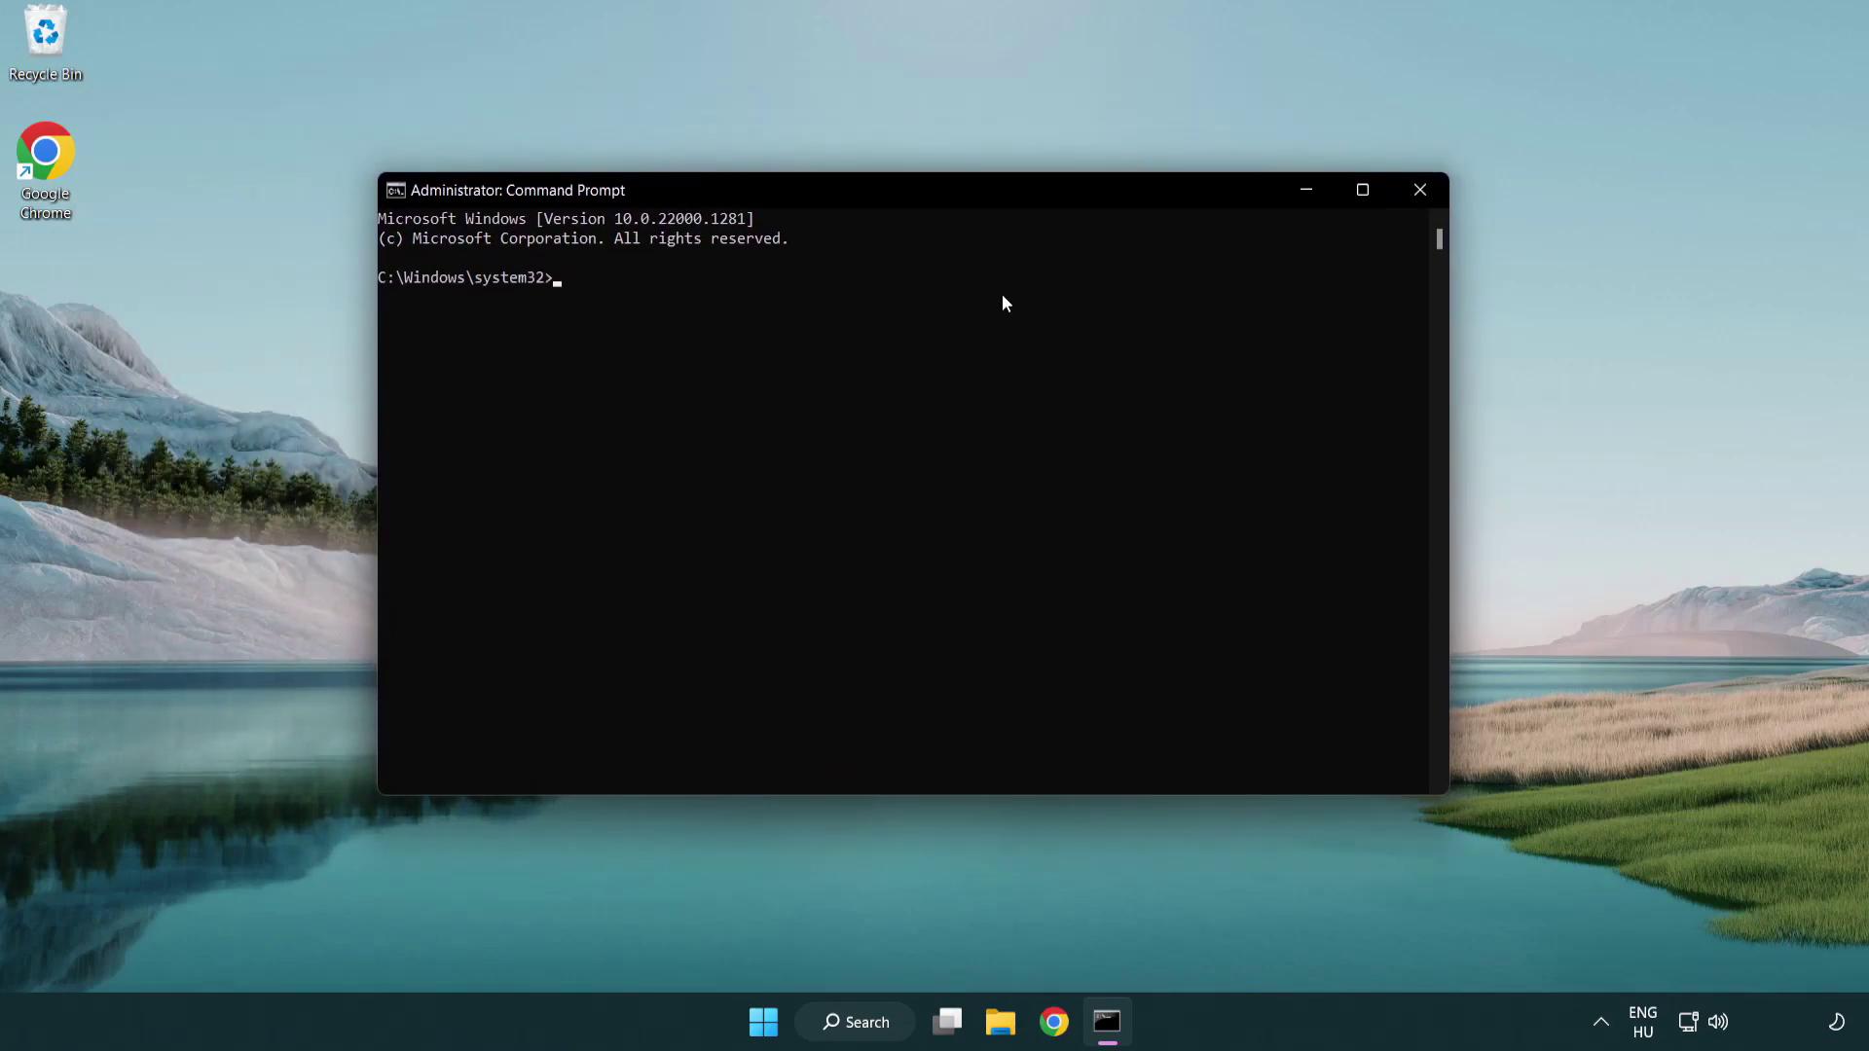
# Run sfc /scannow in Command Prompt and let it verify 100% with no integrity violations
pyautogui.write('sfc')
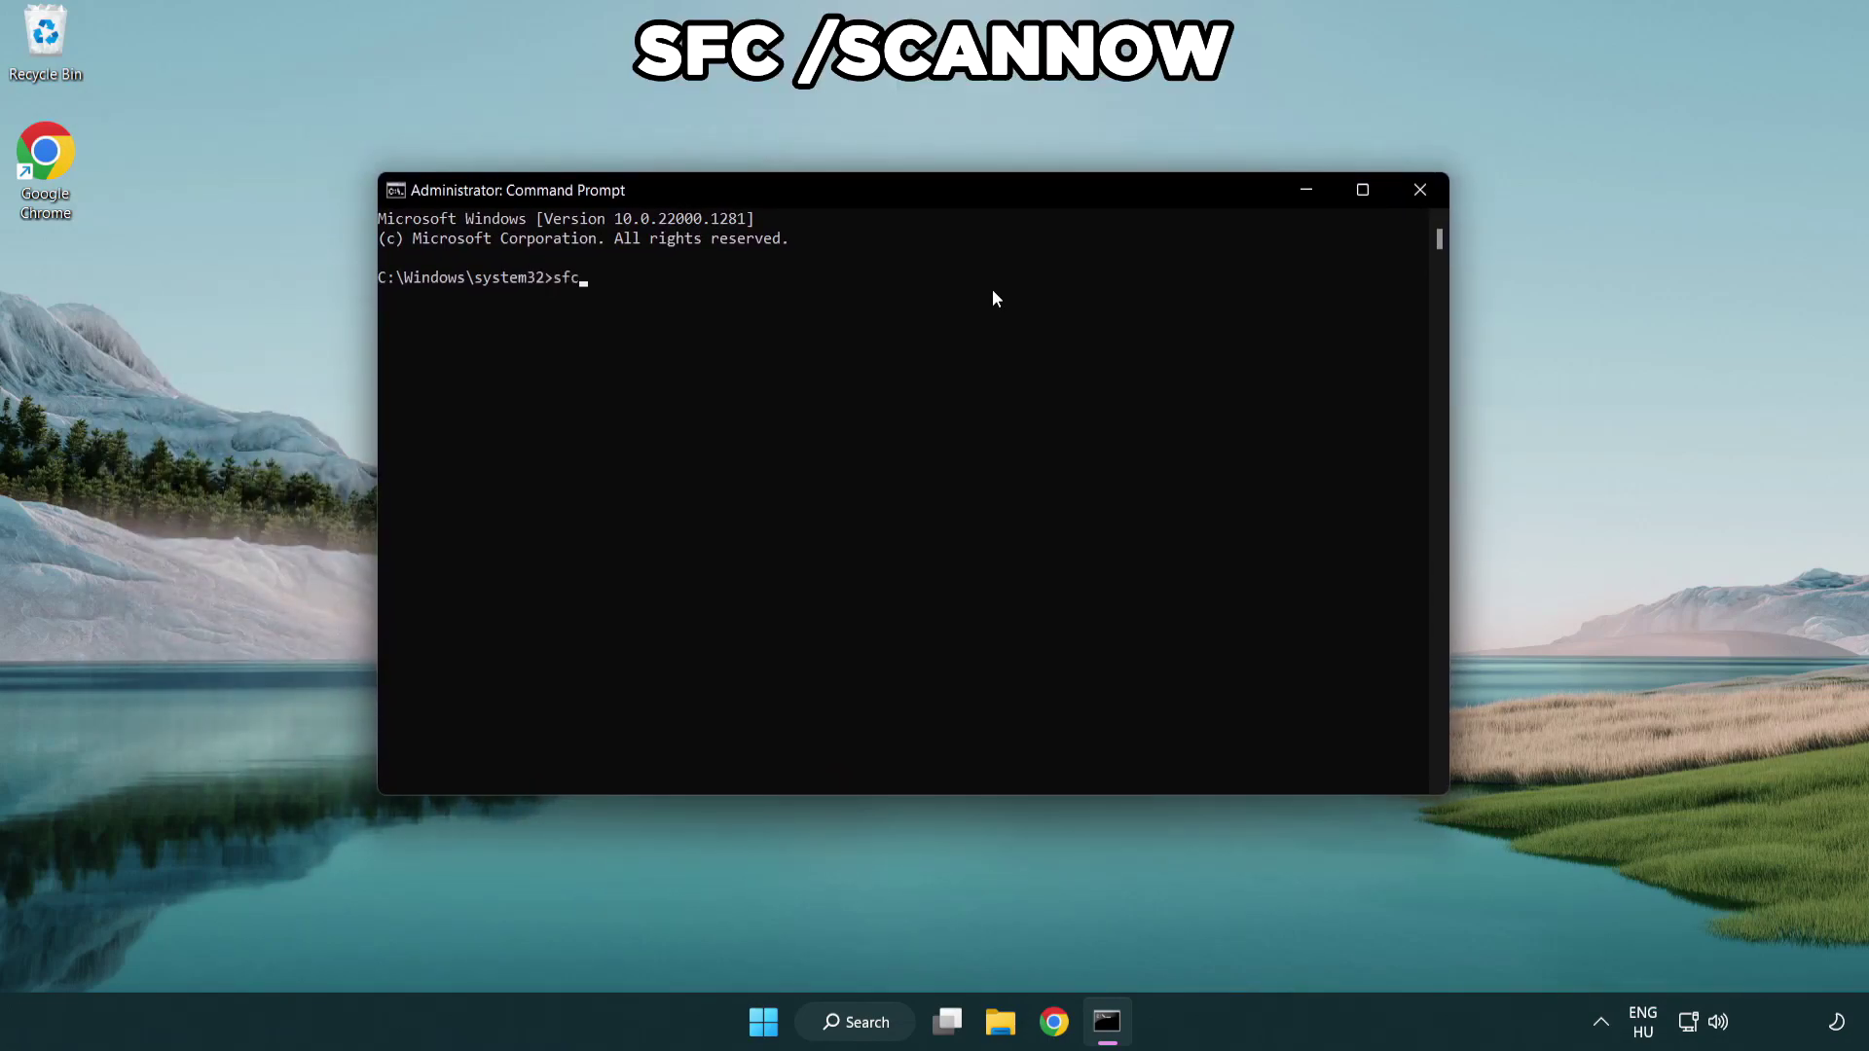
pyautogui.write(' /scannow')
pyautogui.press('Return')
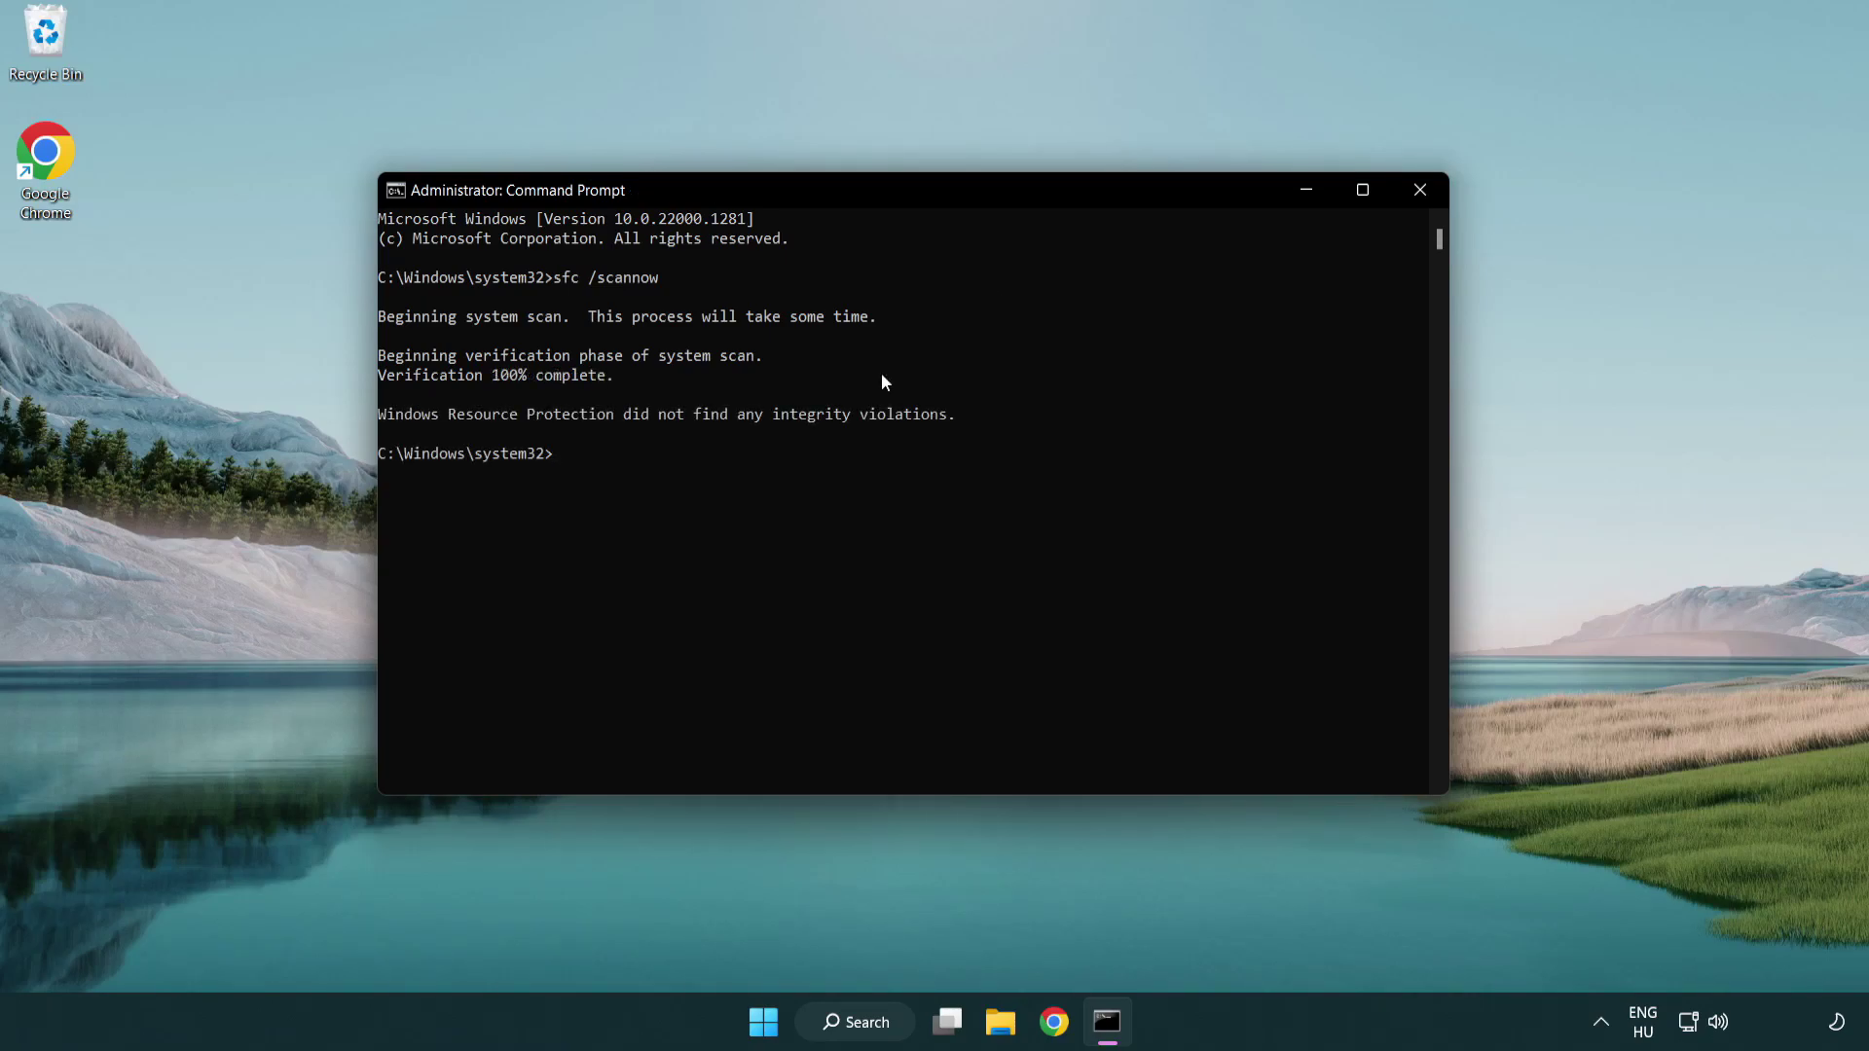
# Close Command Prompt and bring up the Start menu's power options
pyautogui.click(1428, 196)
pyautogui.press('super')
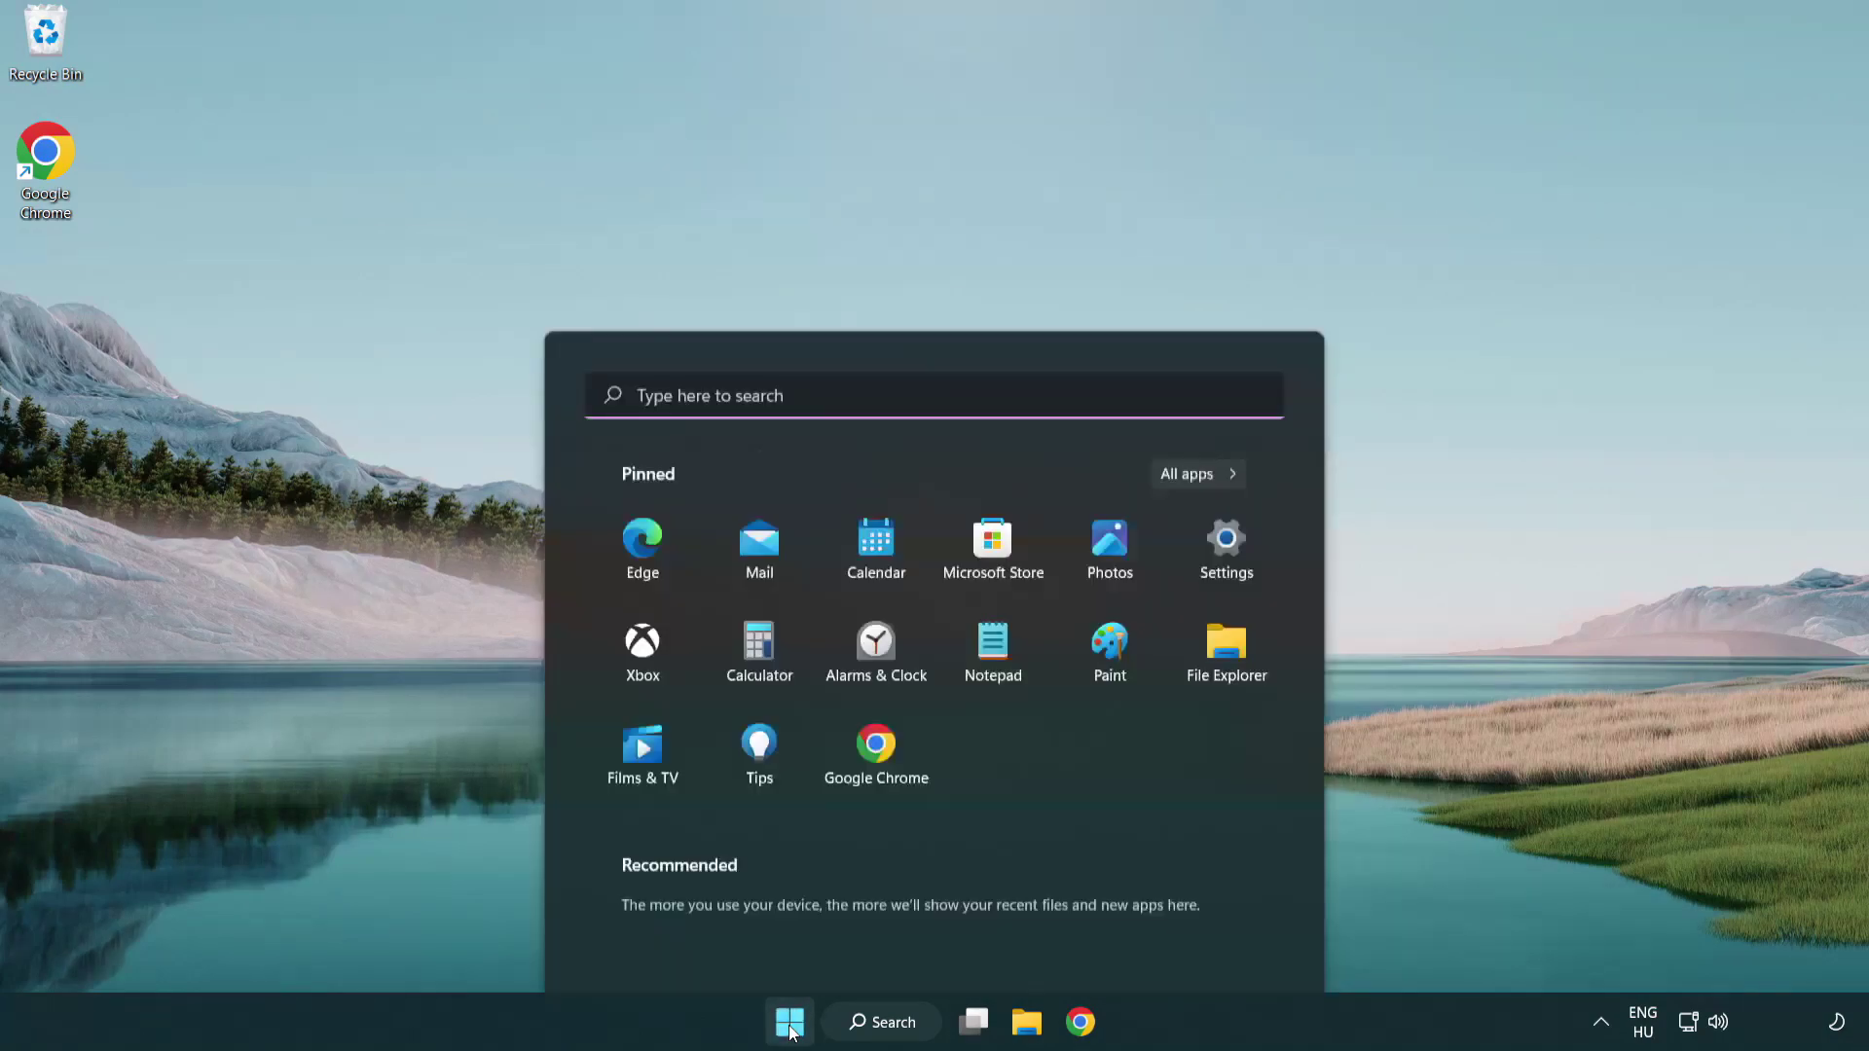
pyautogui.click(1244, 934)
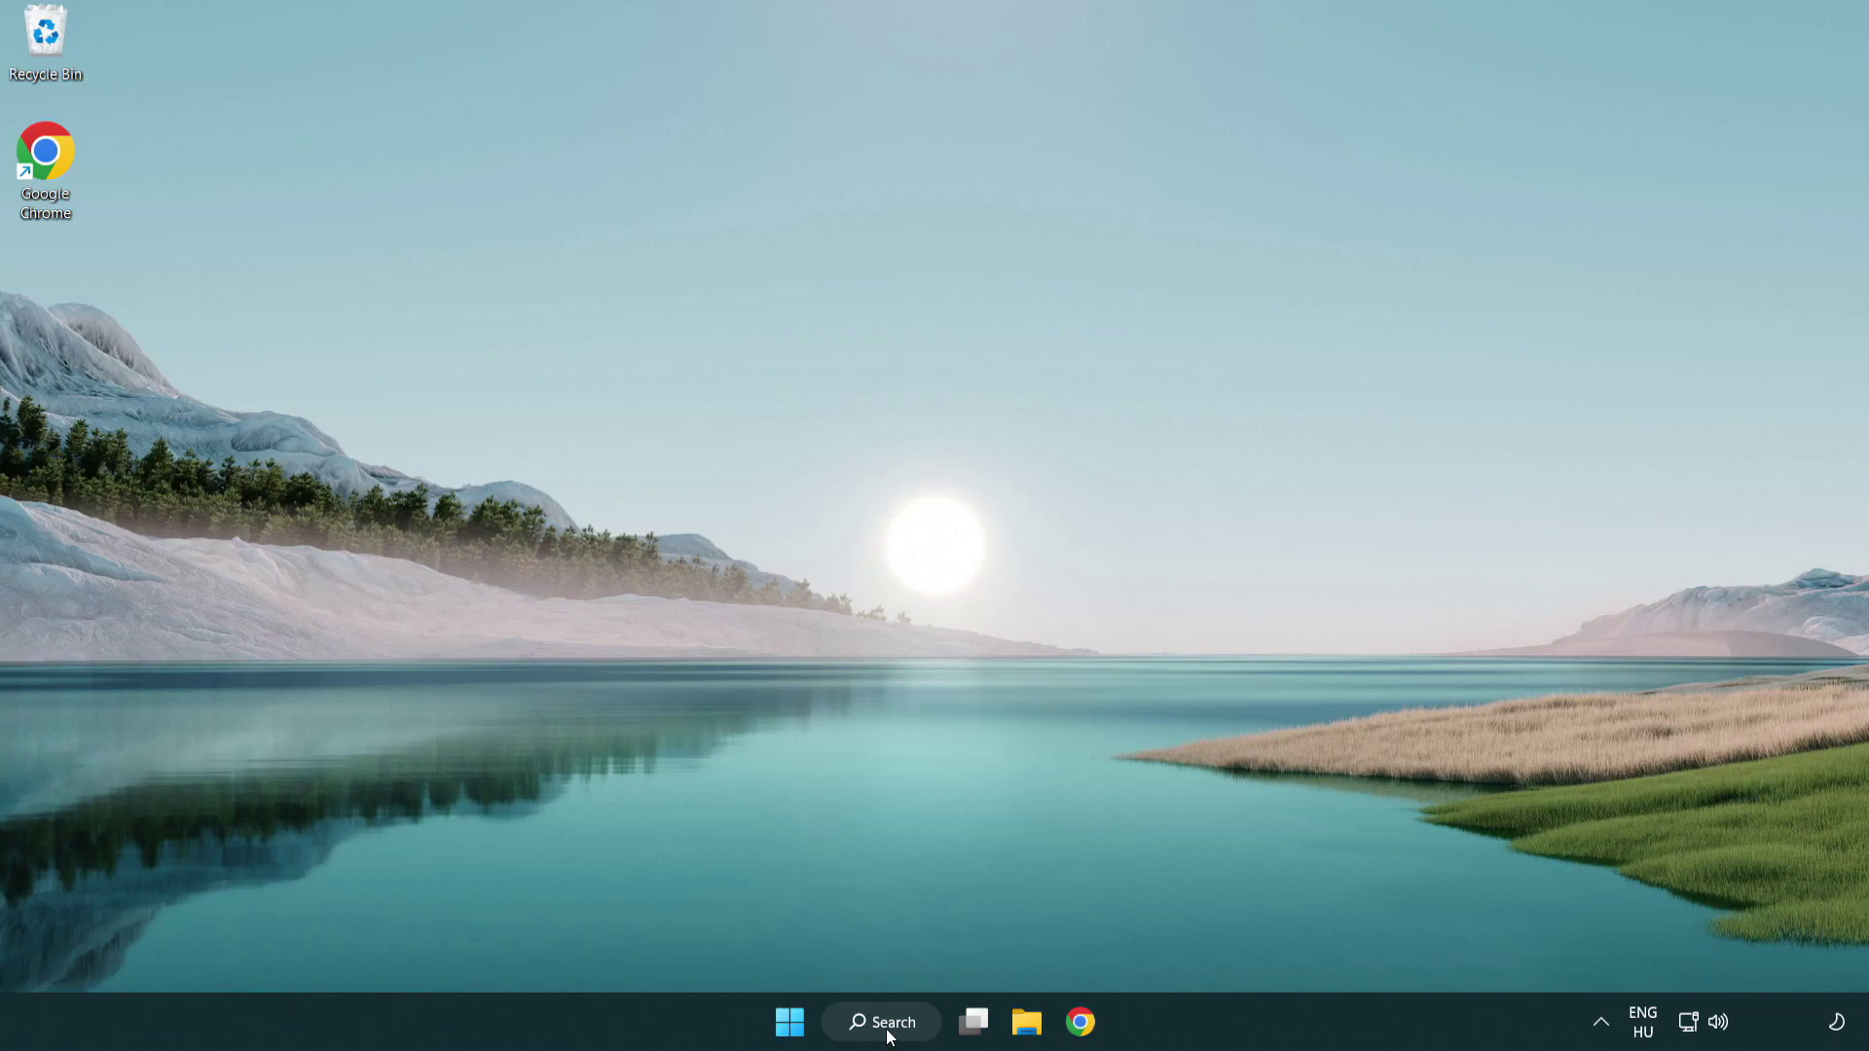
# Search Windows for 'security' to find the Windows Security app
pyautogui.click(888, 1034)
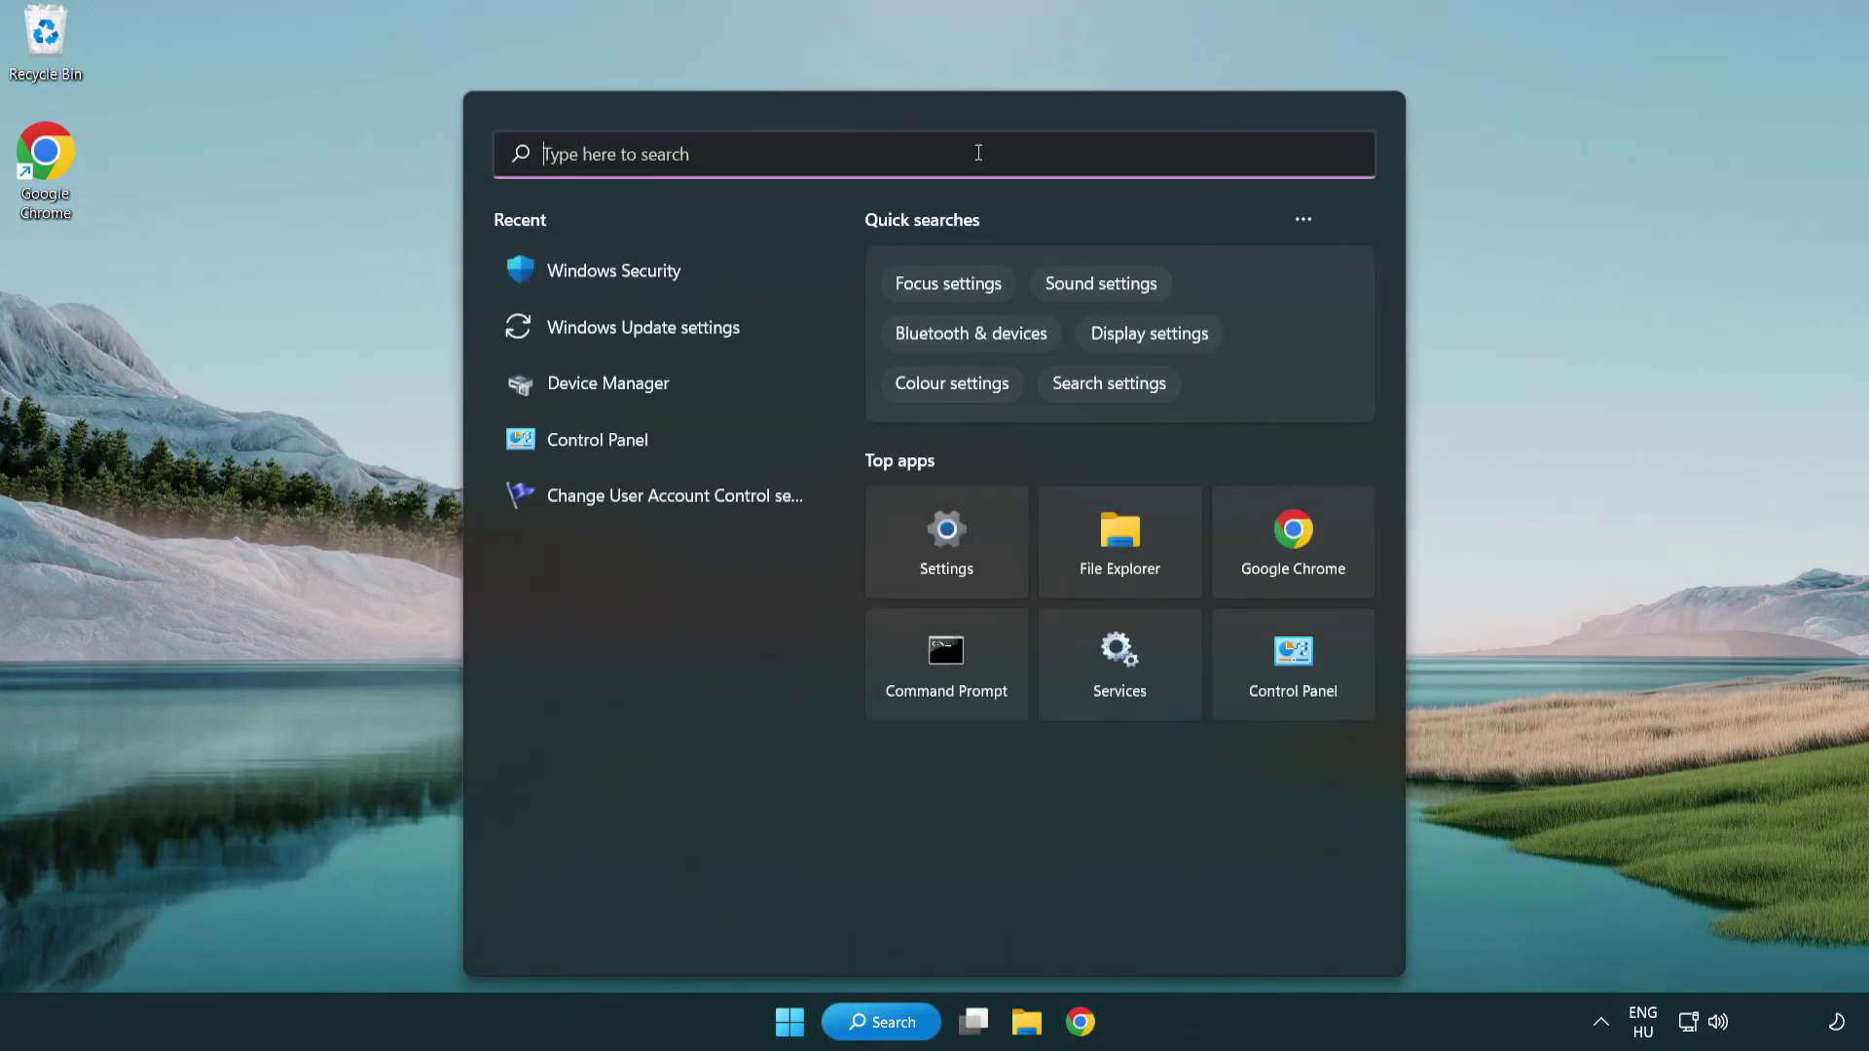
pyautogui.write('sec')
pyautogui.write('u')
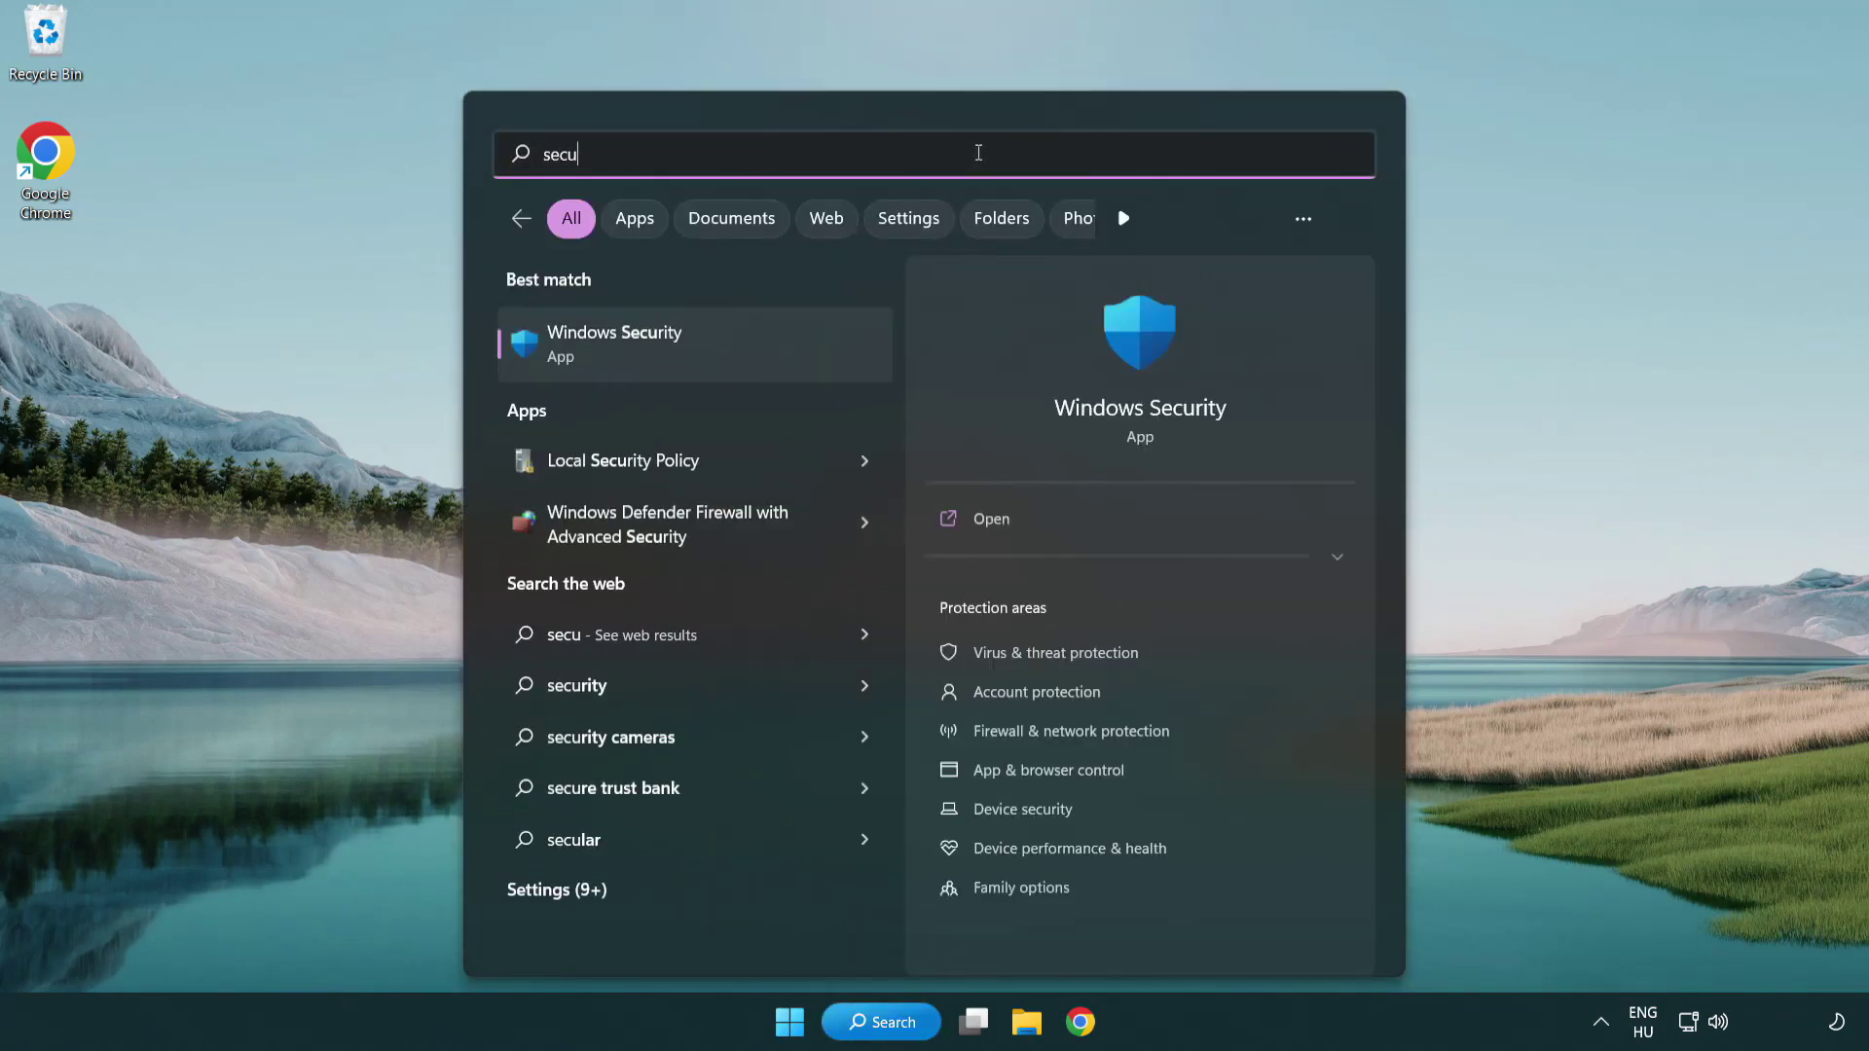
pyautogui.write('rity')
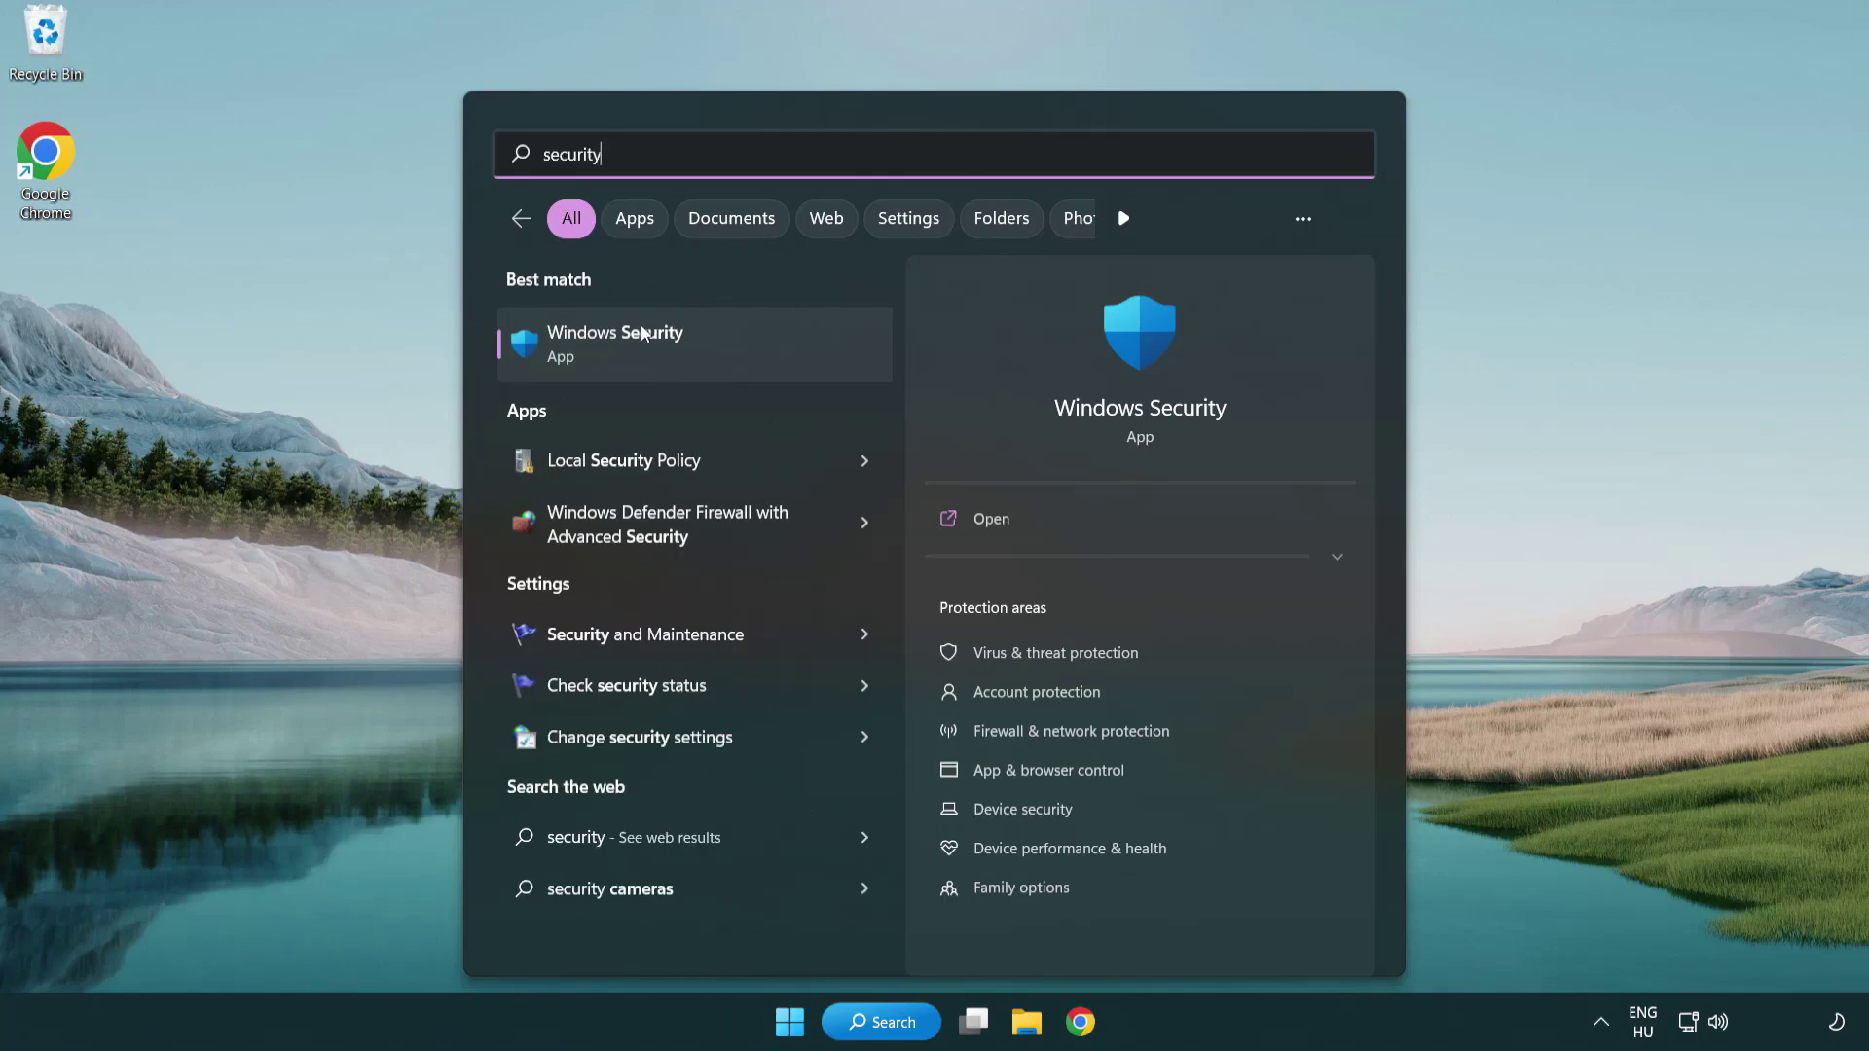
# In Windows Security, go through Virus & threat protection settings to the Defender exclusions list
pyautogui.click(766, 360)
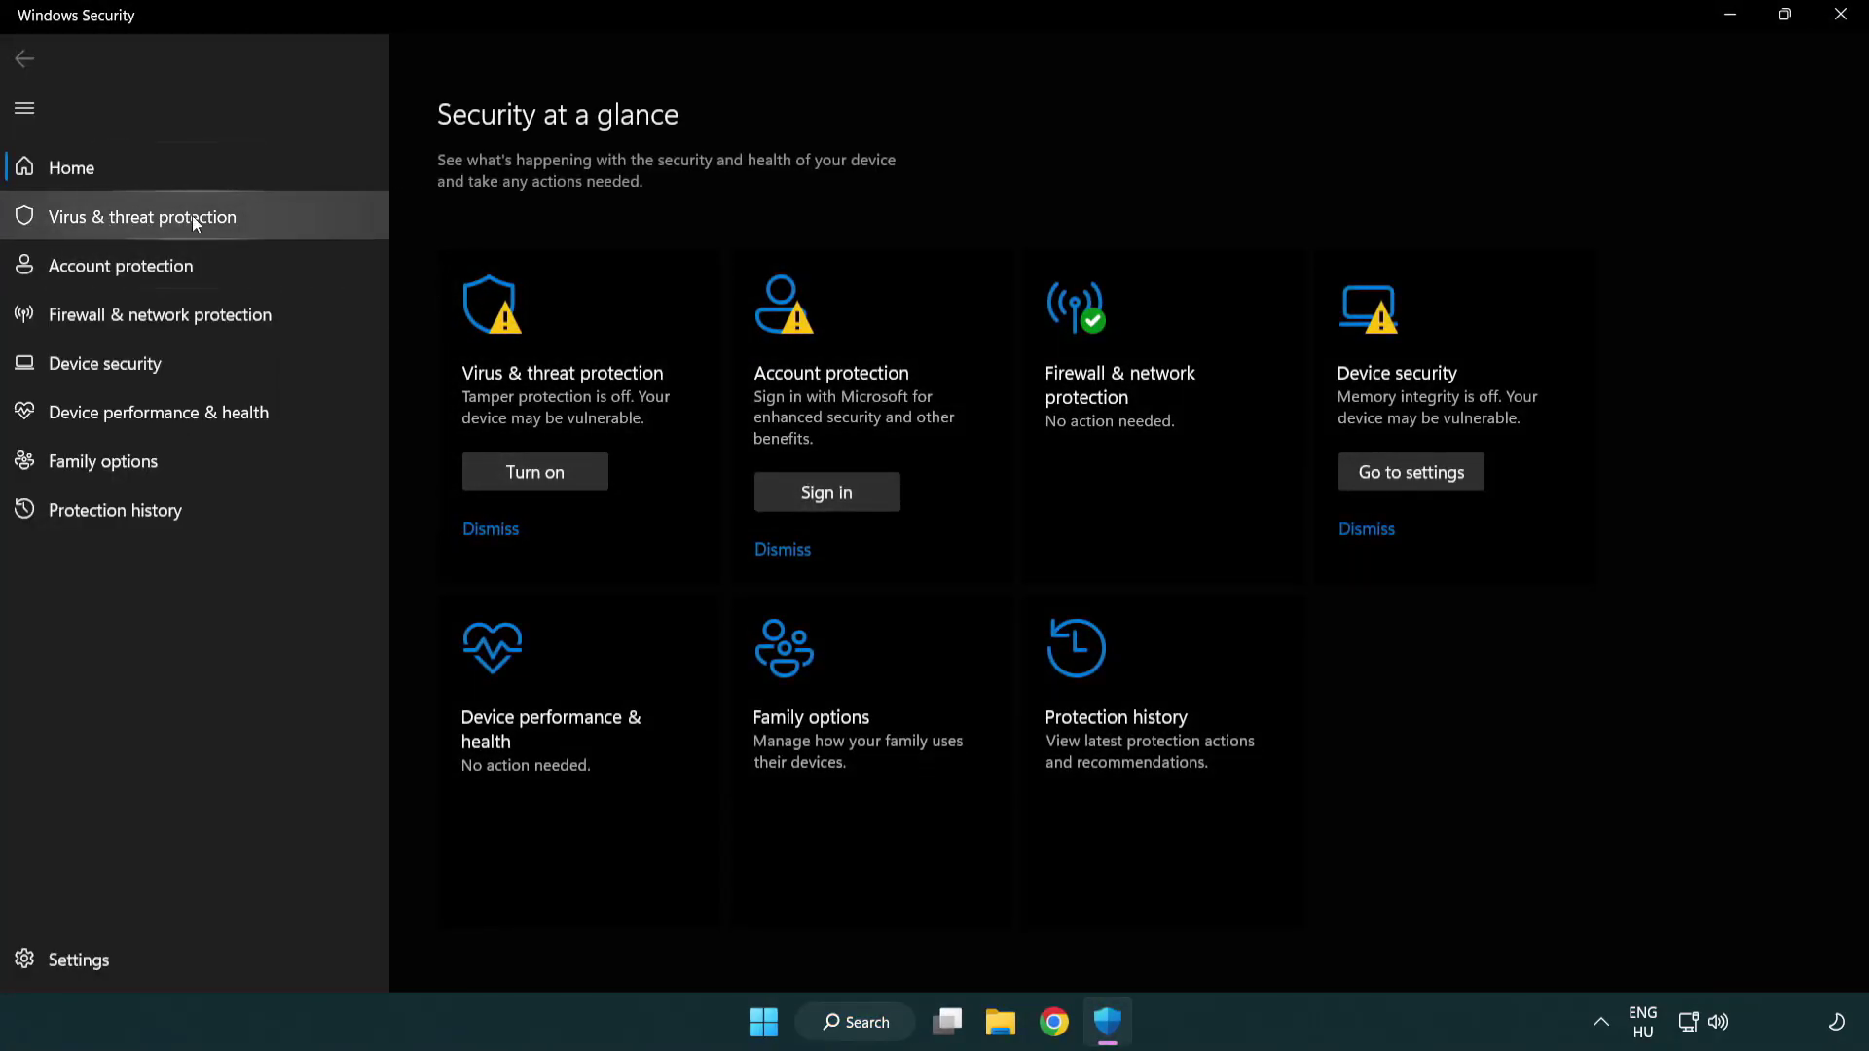
pyautogui.click(282, 220)
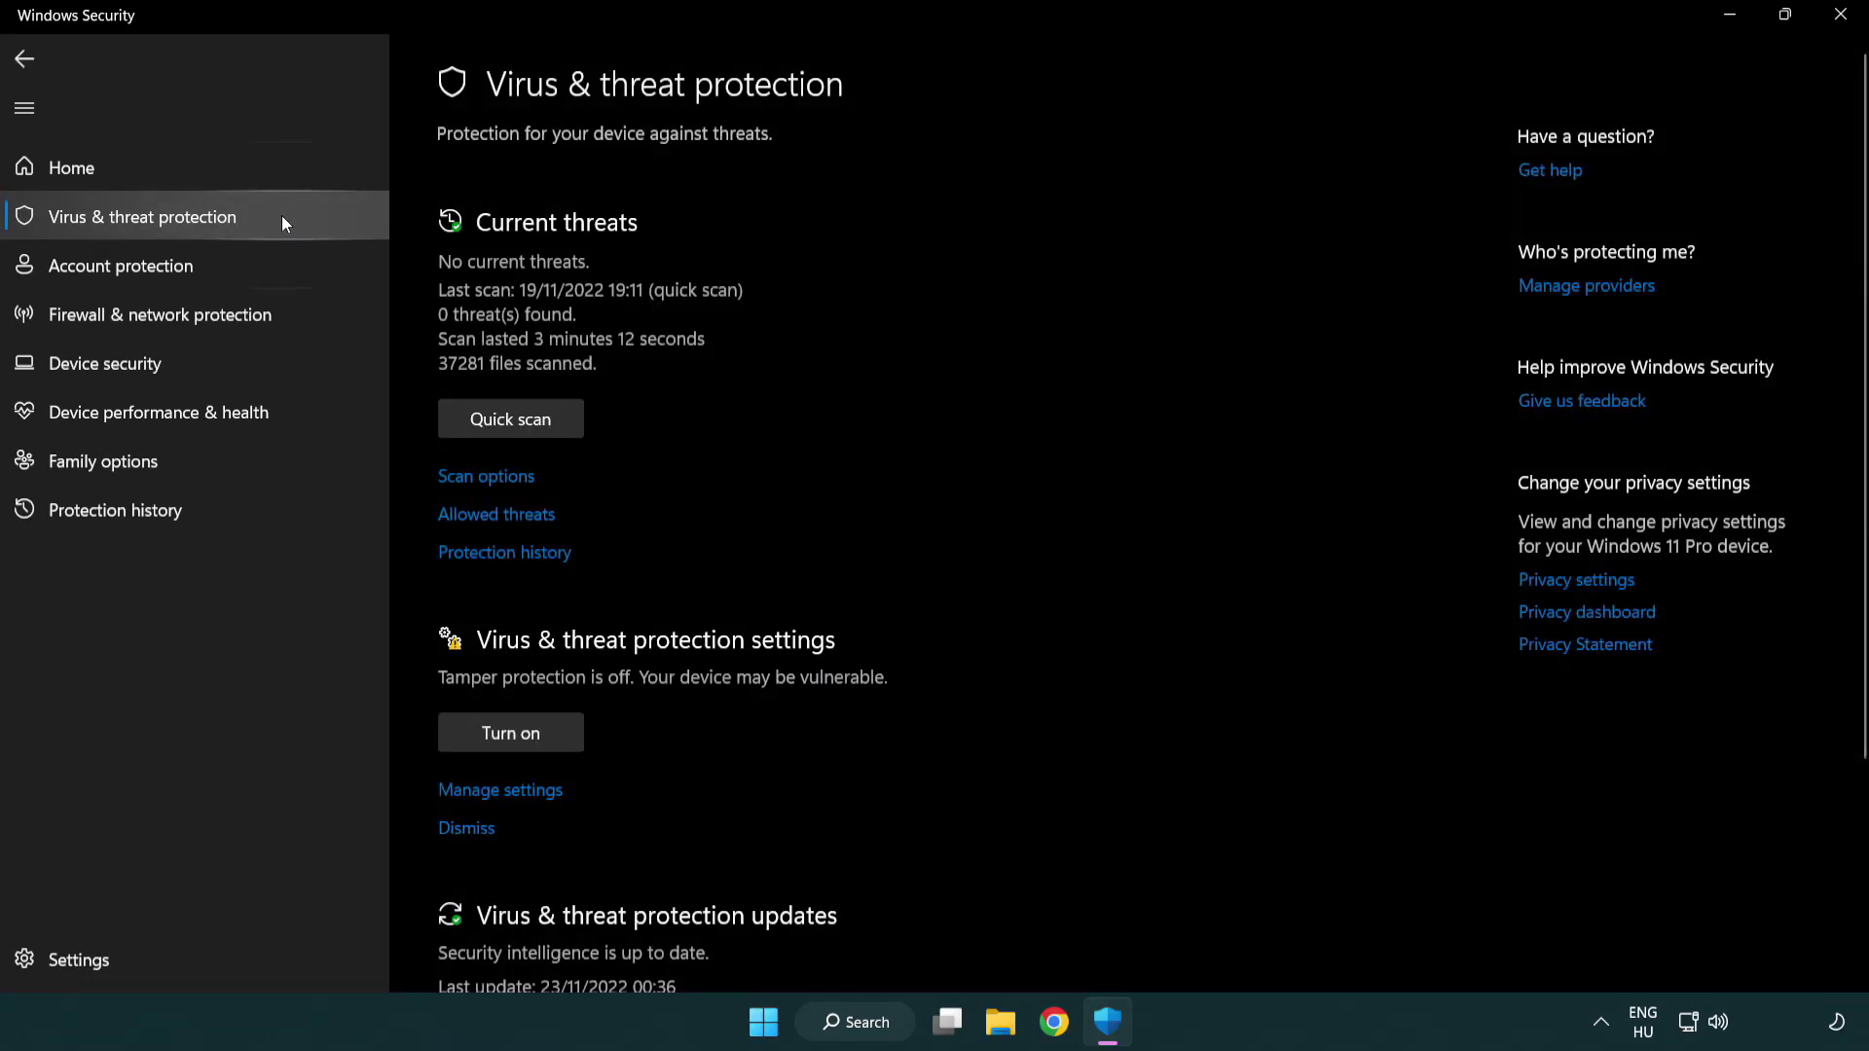
pyautogui.scroll(-1, 530, 419)
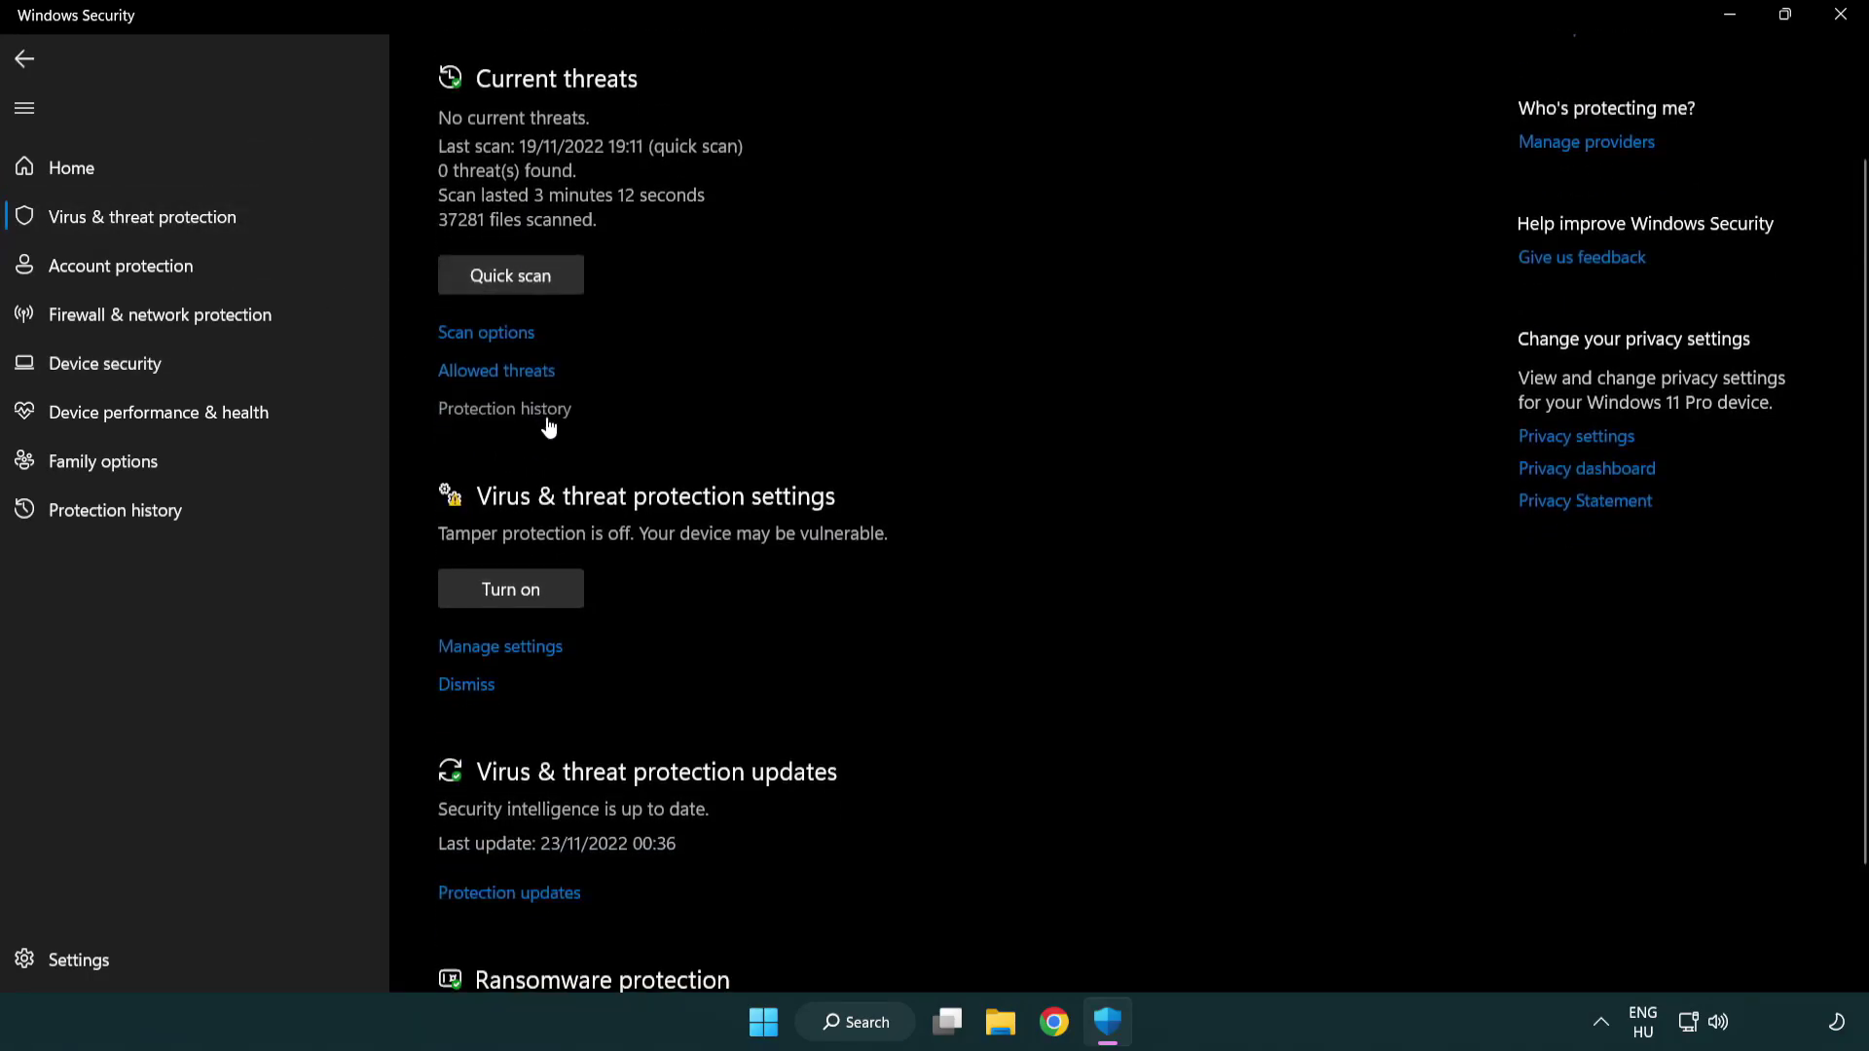
pyautogui.click(496, 648)
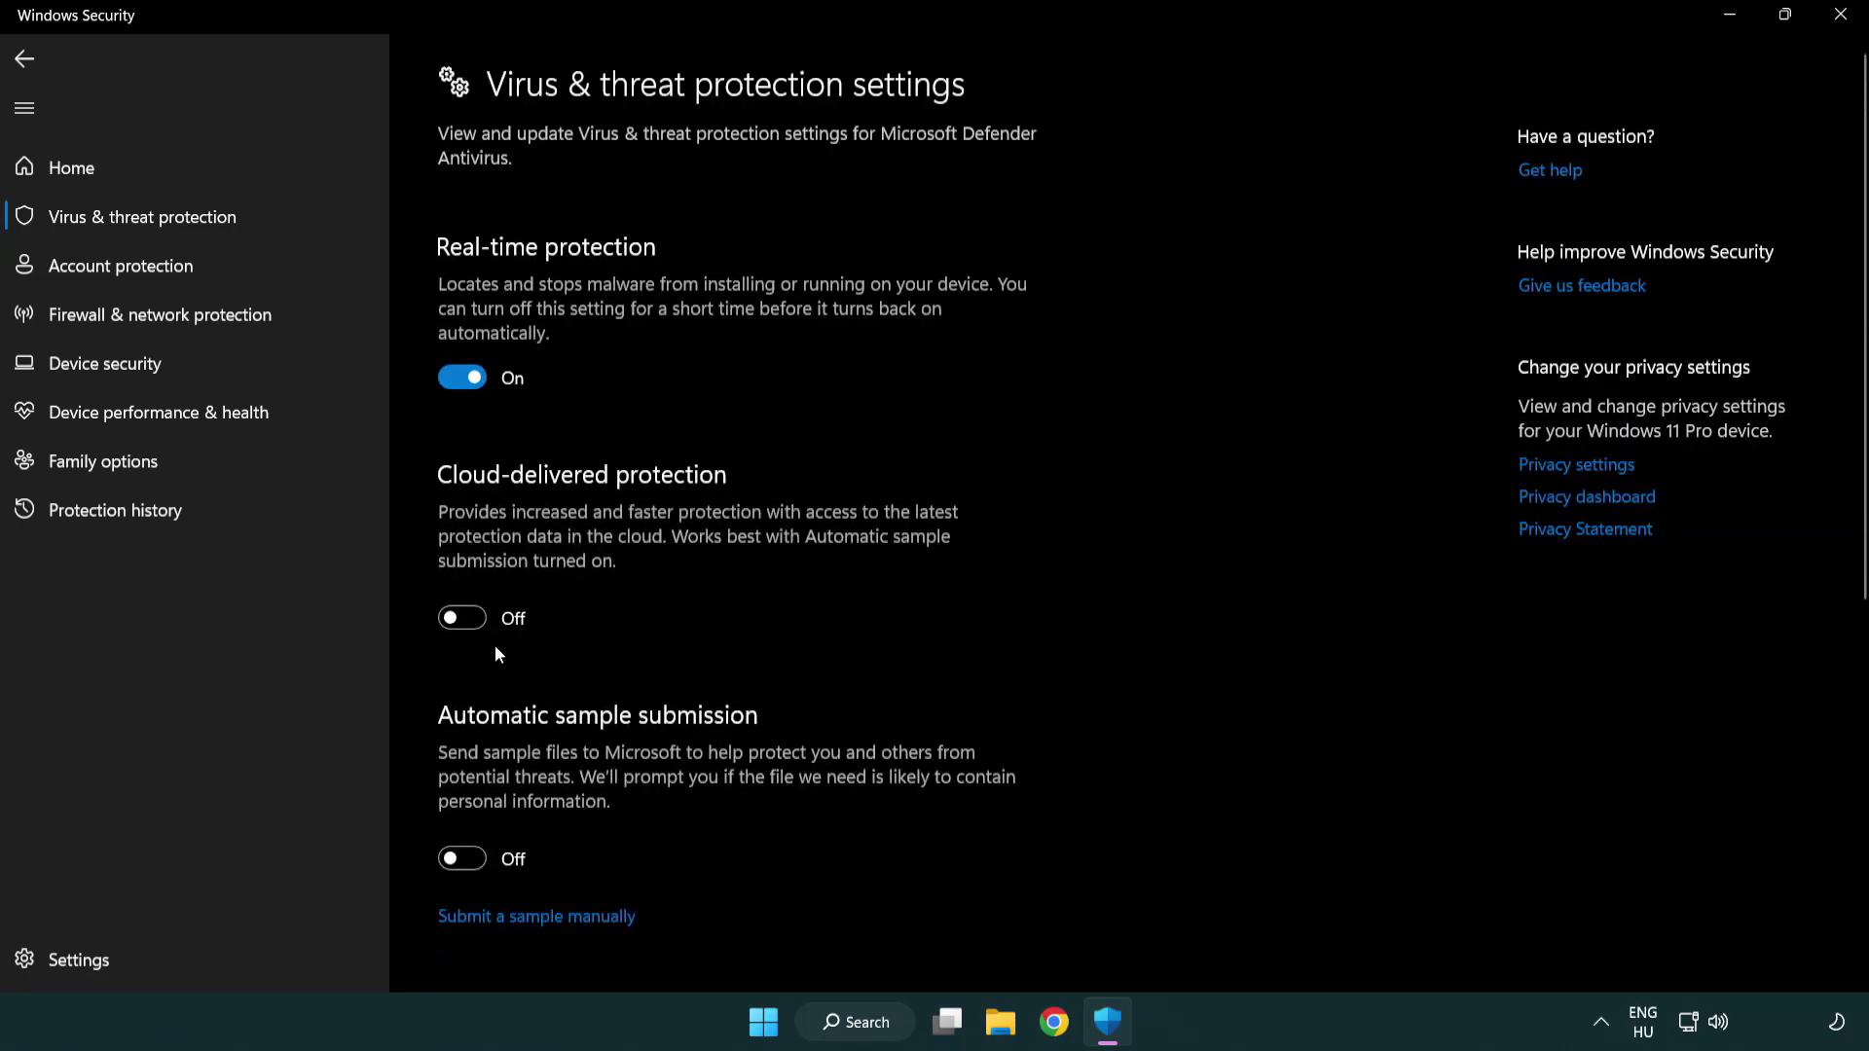
pyautogui.scroll(-5, 496, 648)
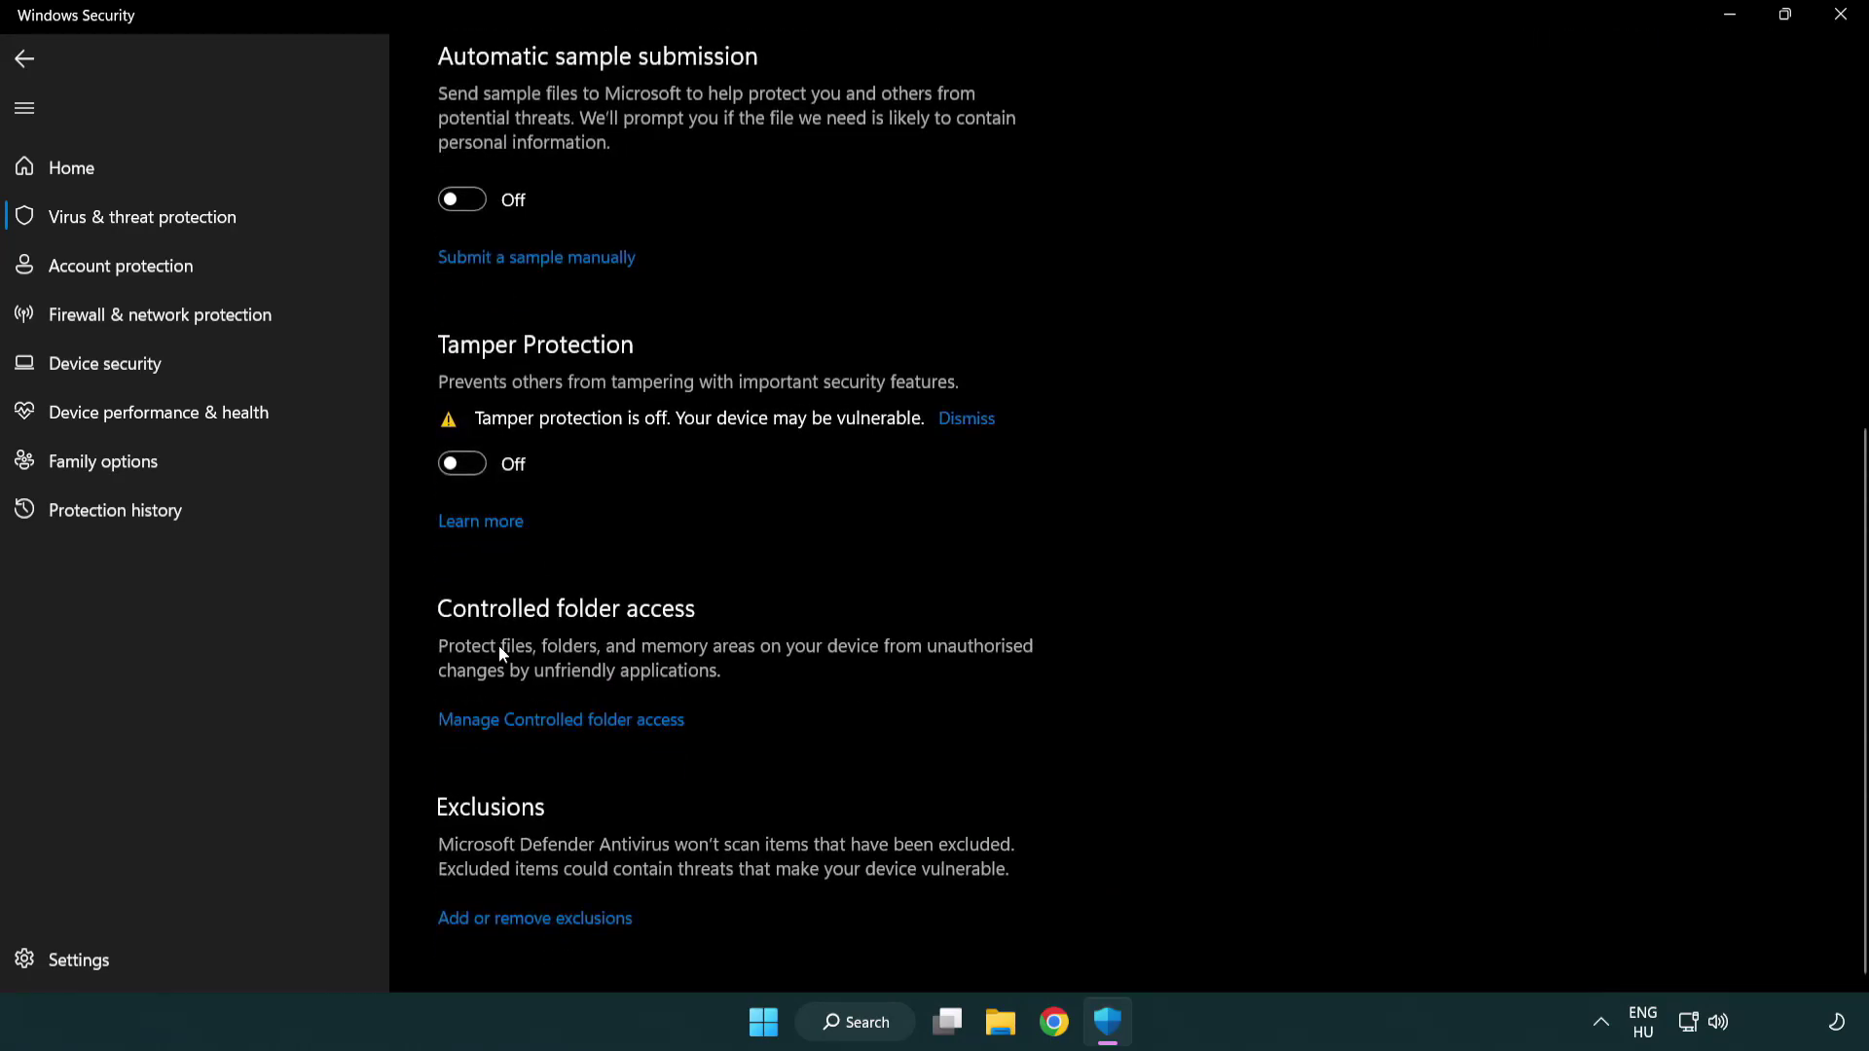
pyautogui.click(568, 922)
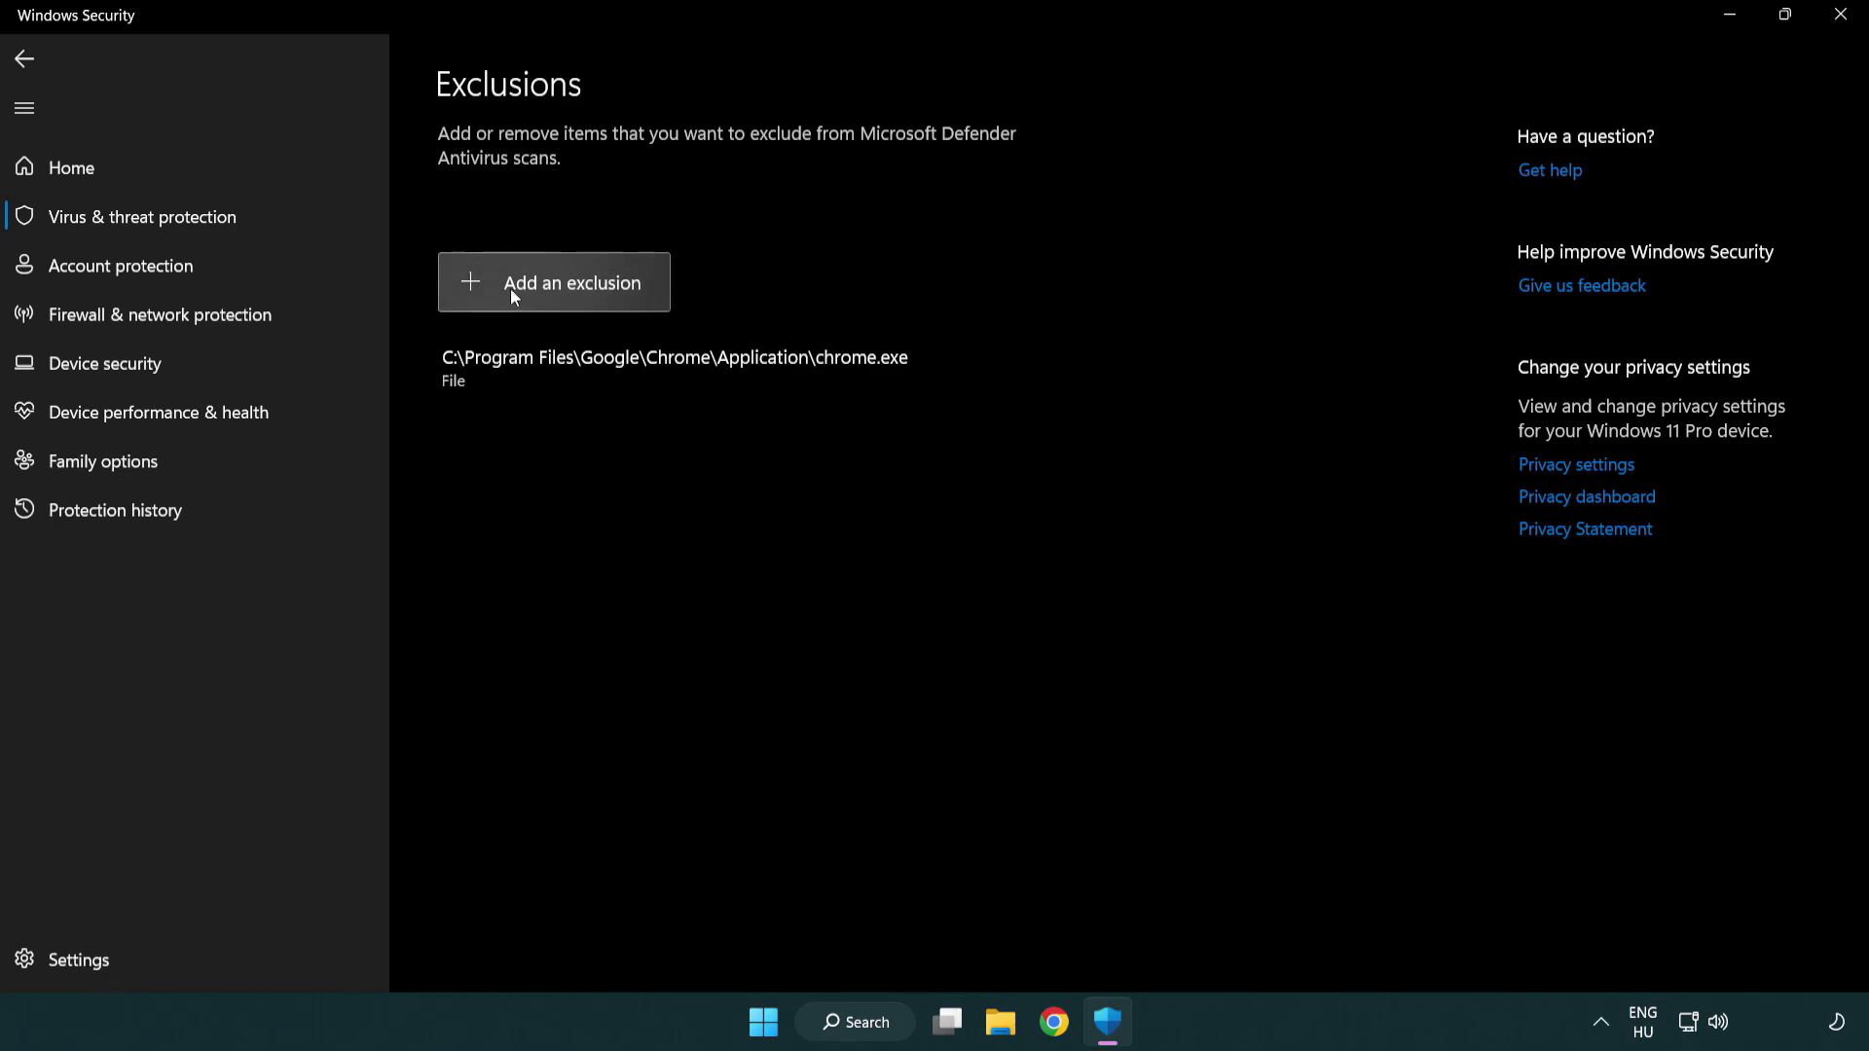
# Add the shortcut in C:\Program Files (x86)\NOT WORKING APP as a Defender file exclusion
pyautogui.click(560, 288)
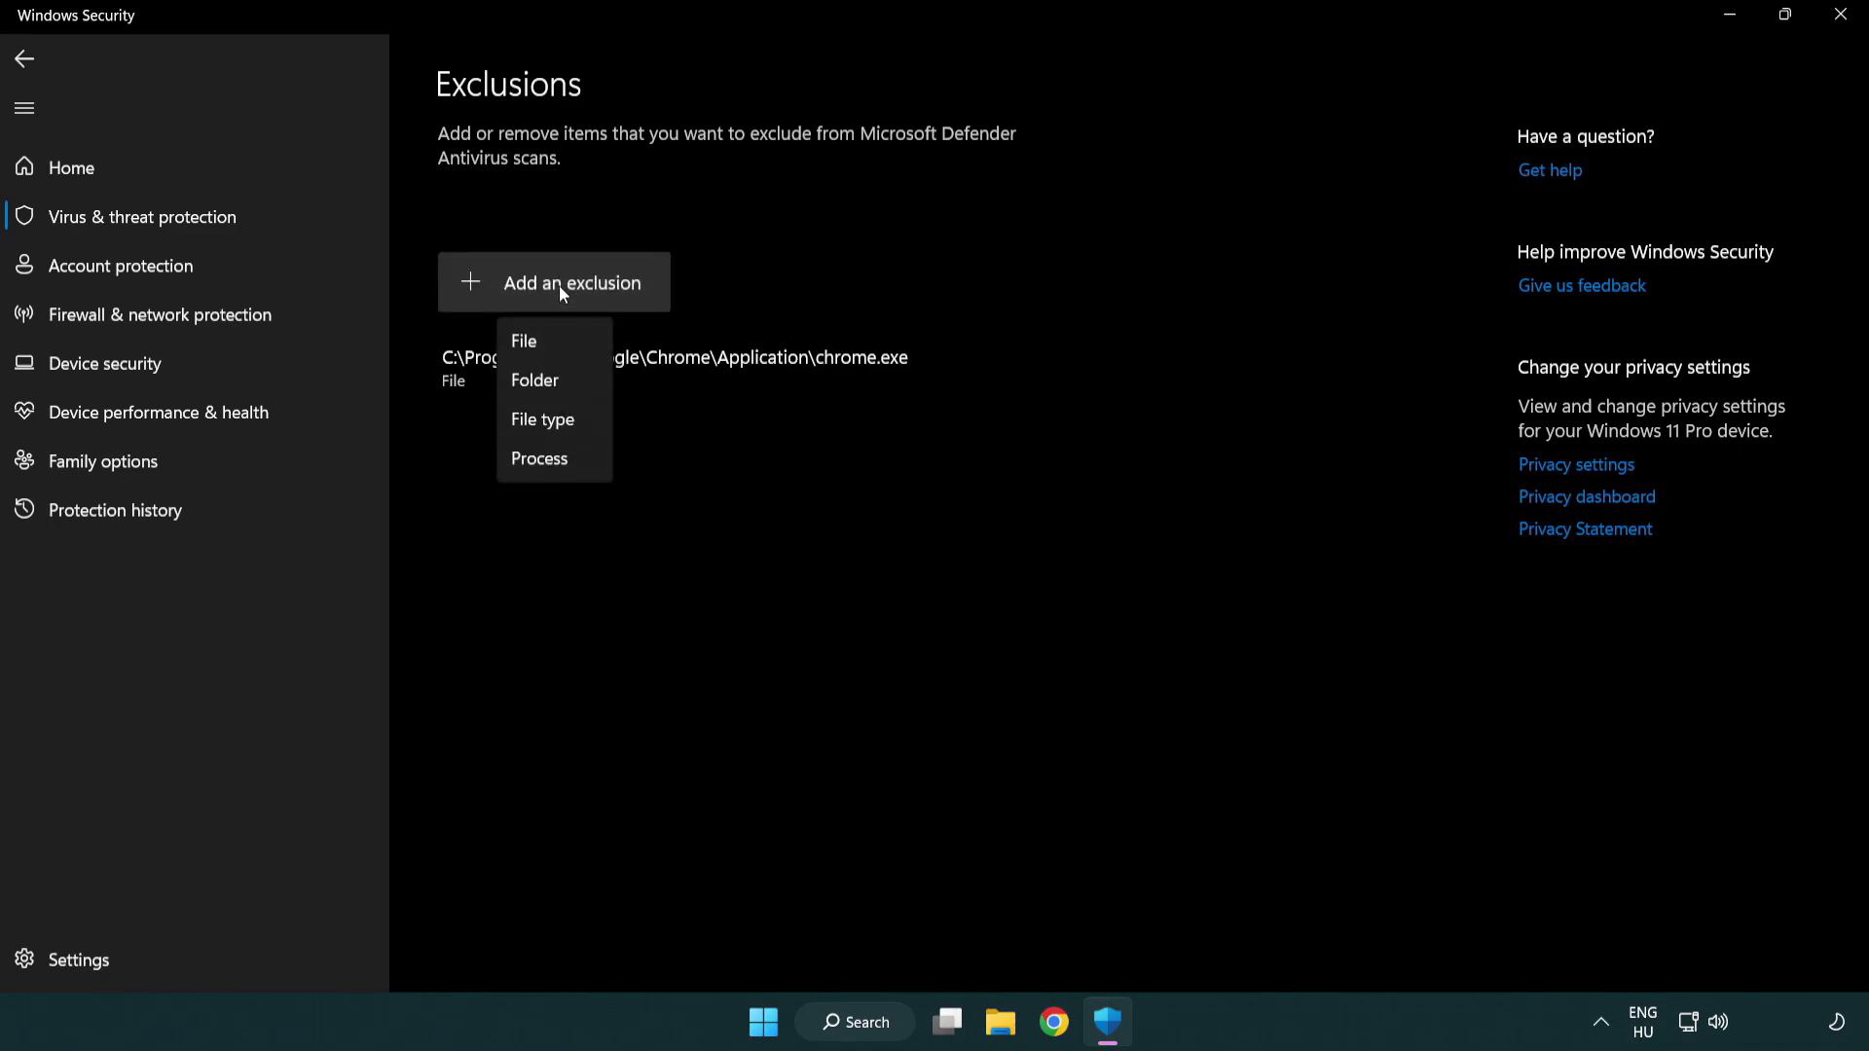
pyautogui.click(563, 343)
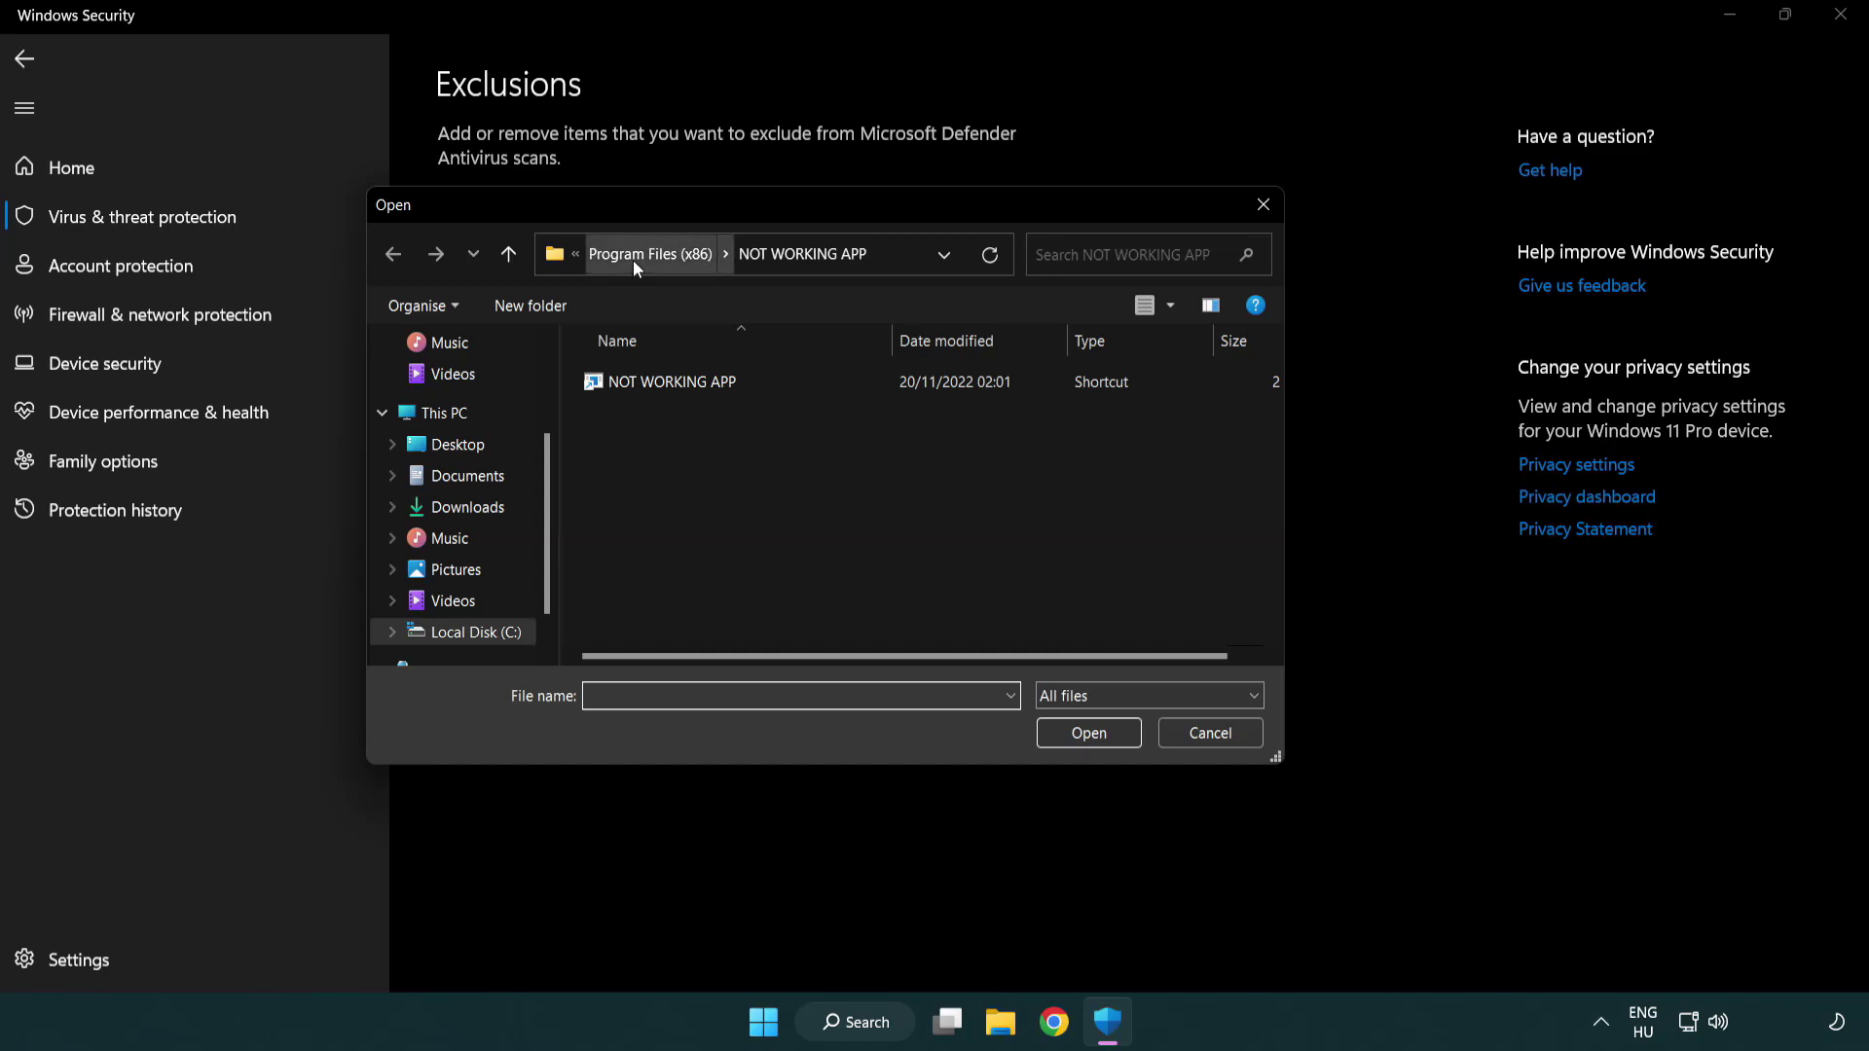
pyautogui.click(633, 260)
pyautogui.click(642, 257)
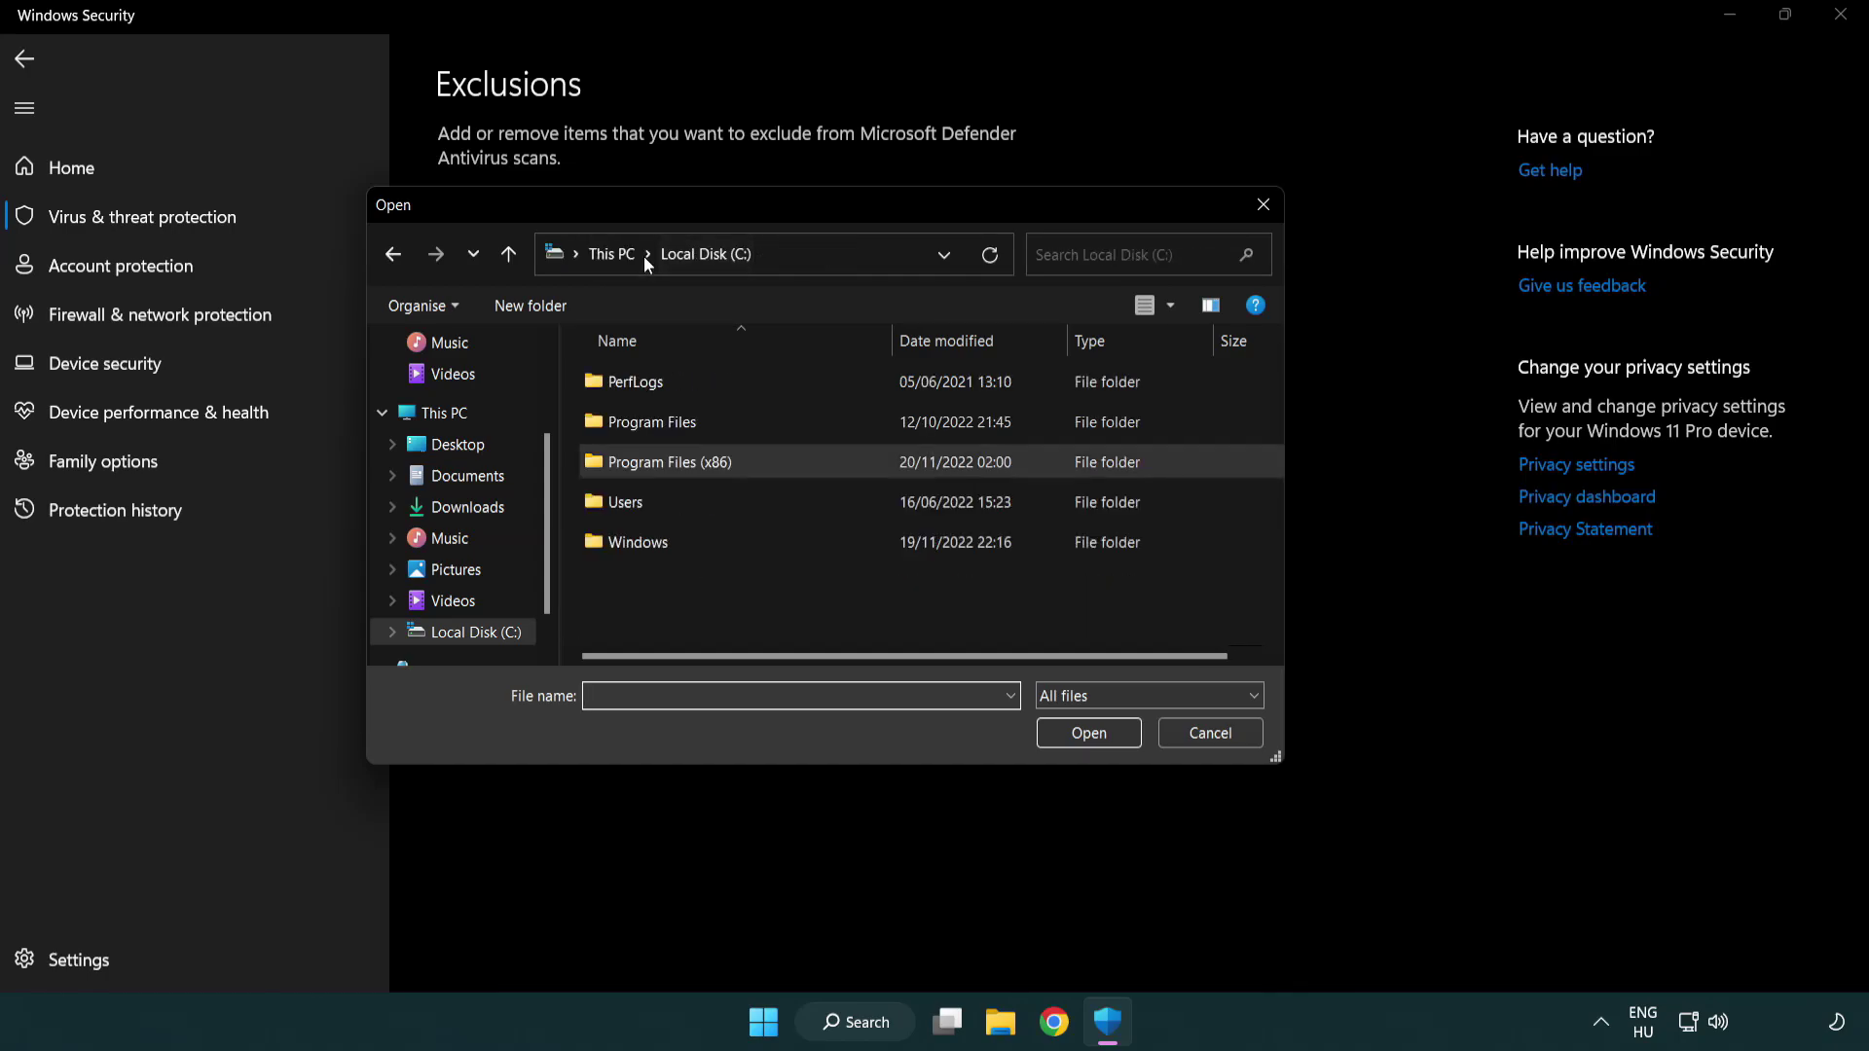
pyautogui.click(633, 259)
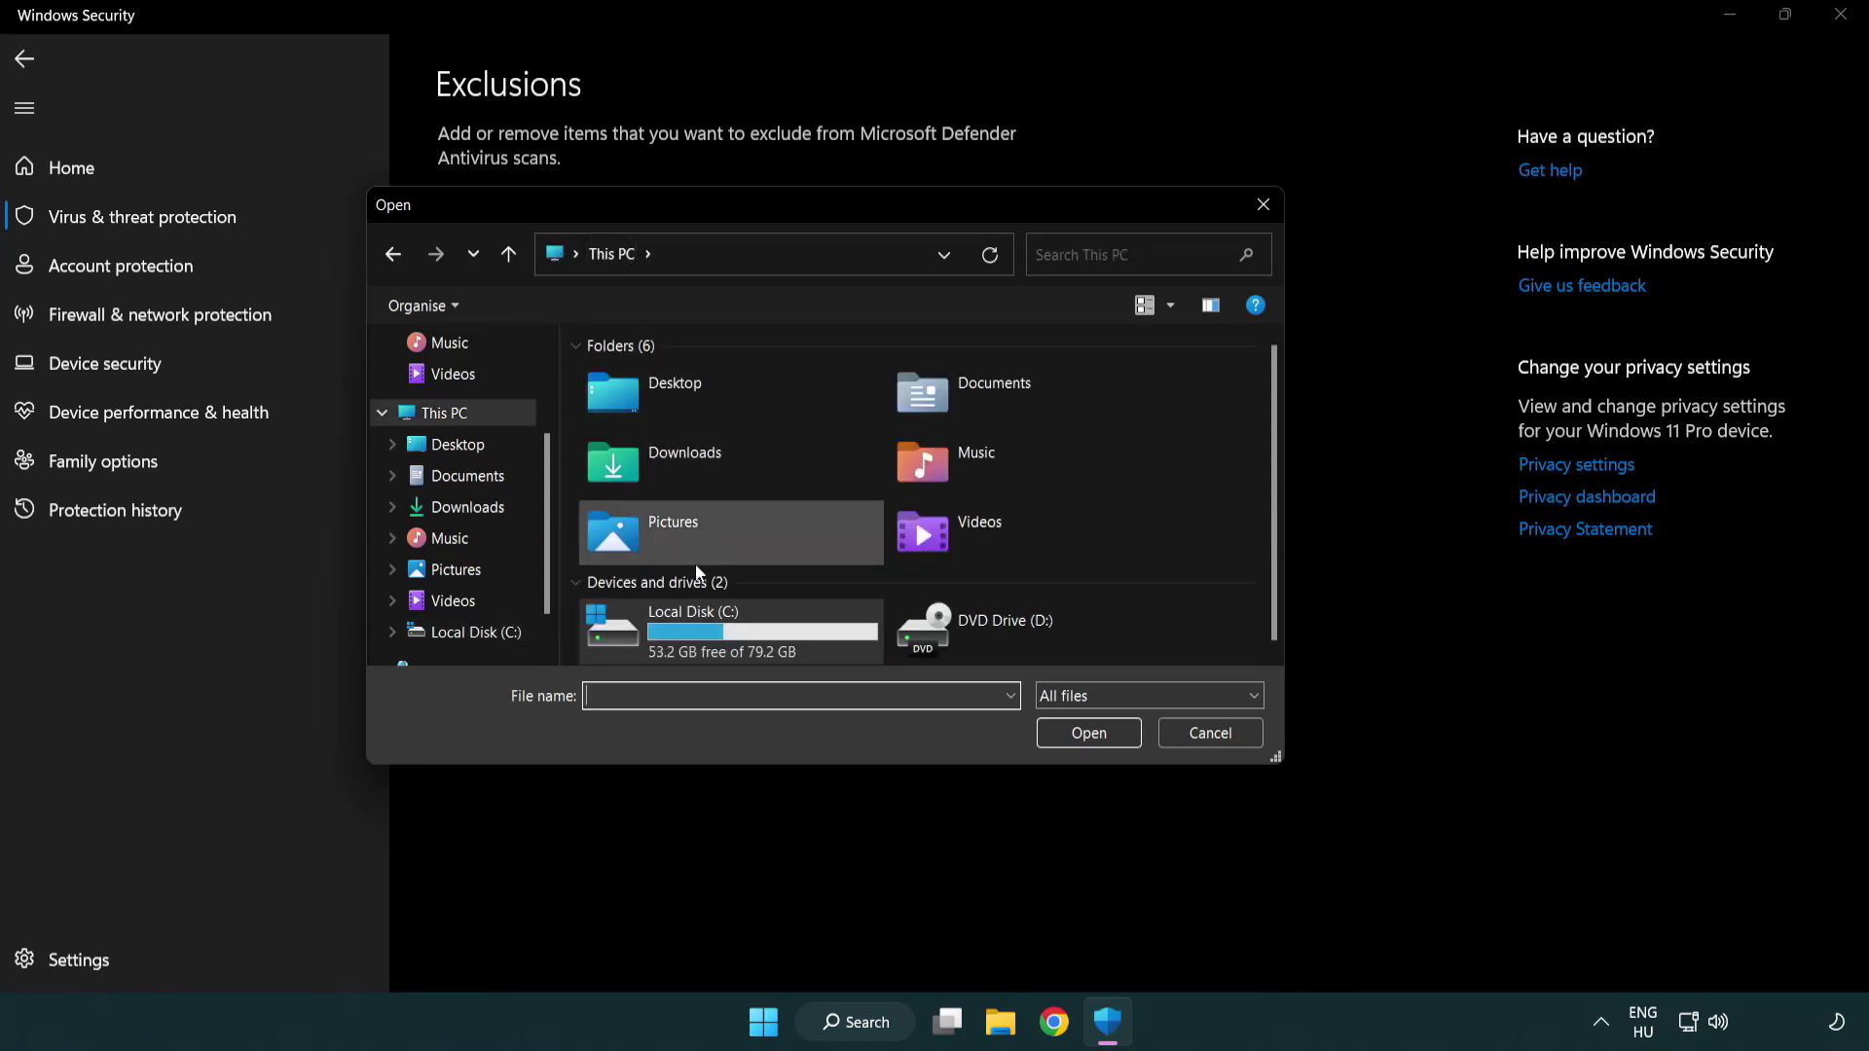
pyautogui.doubleClick(681, 646)
pyautogui.doubleClick(684, 461)
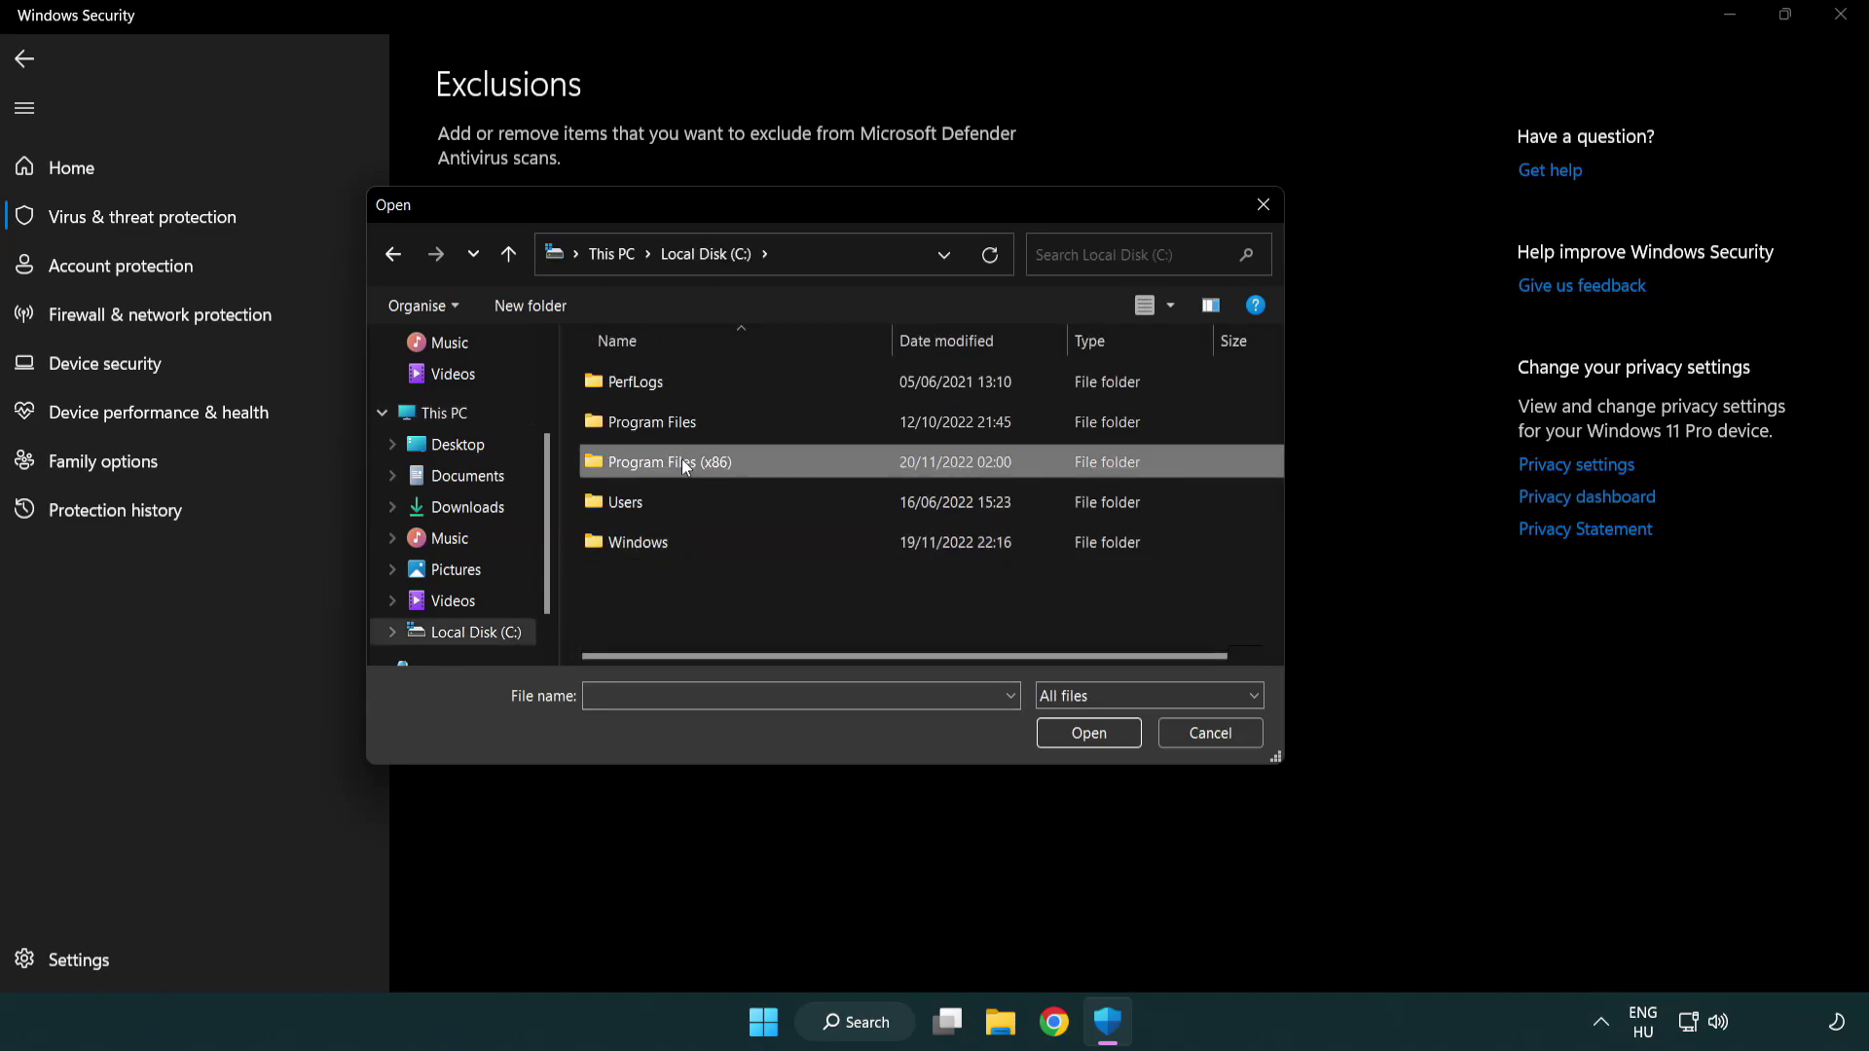
pyautogui.doubleClick(697, 625)
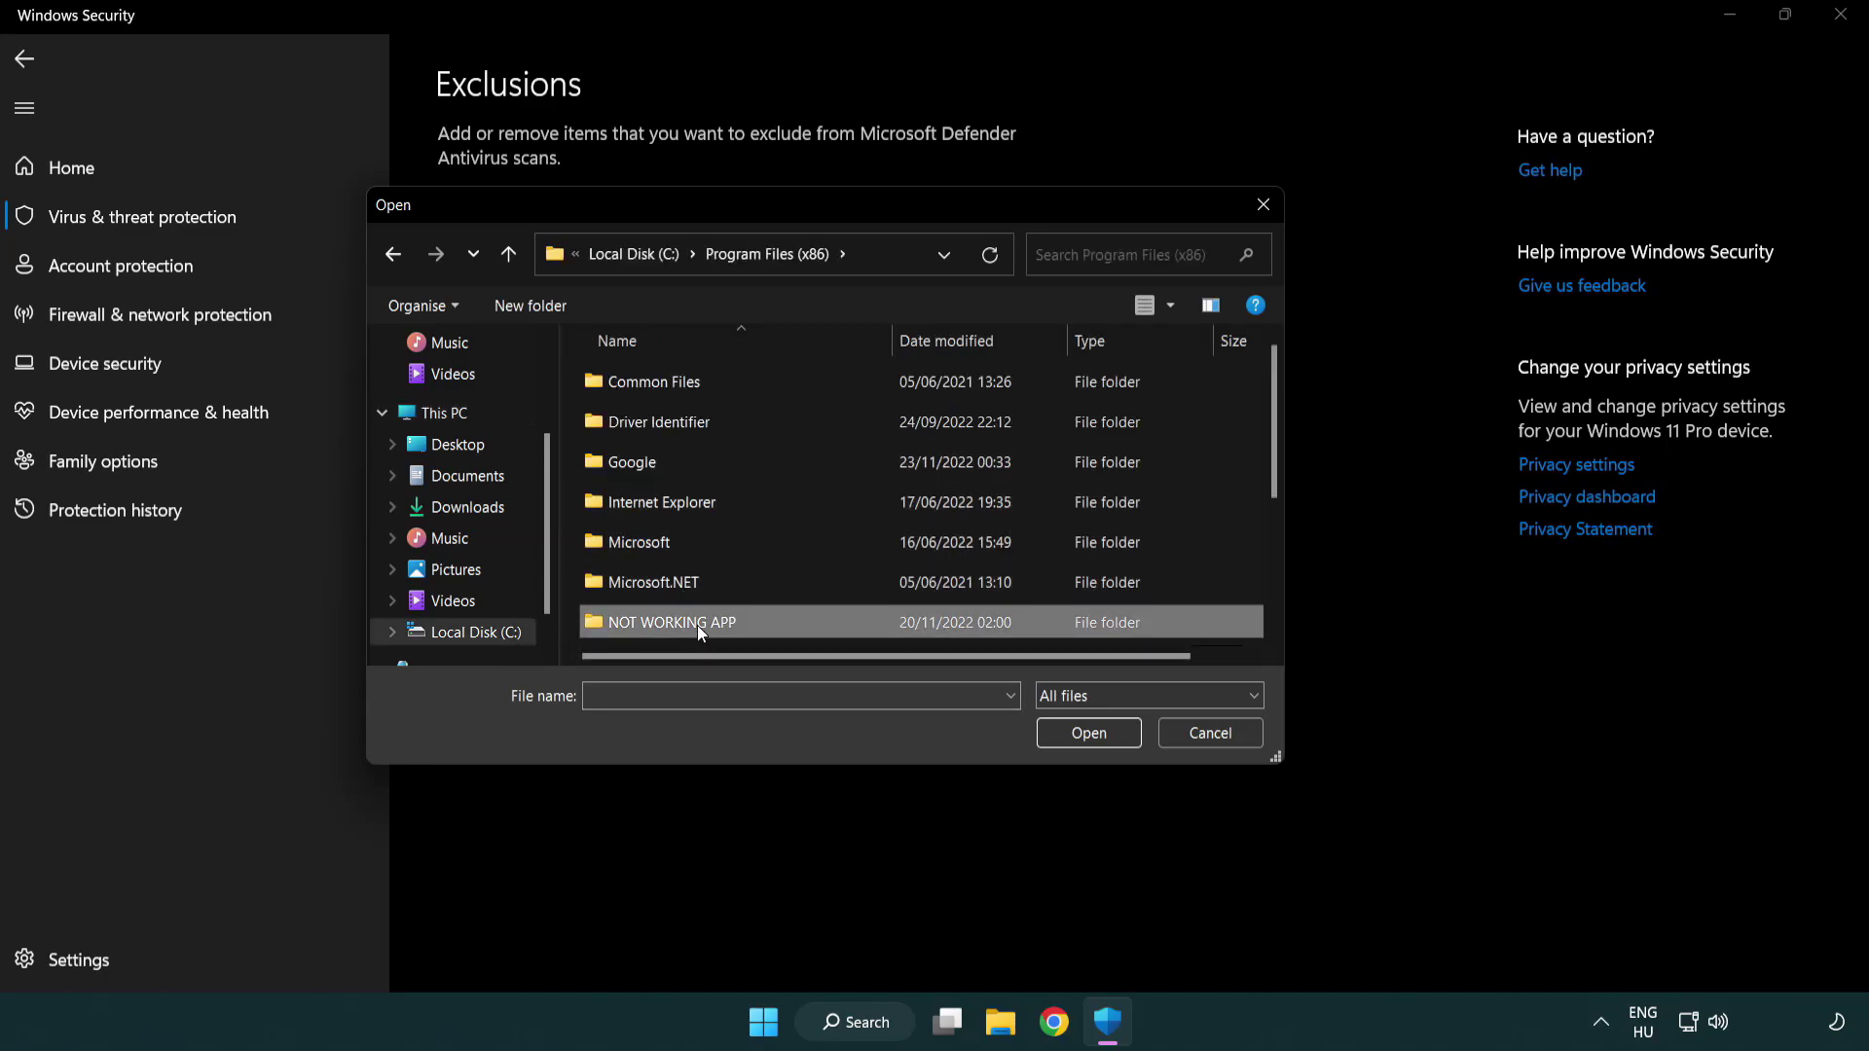
pyautogui.click(659, 380)
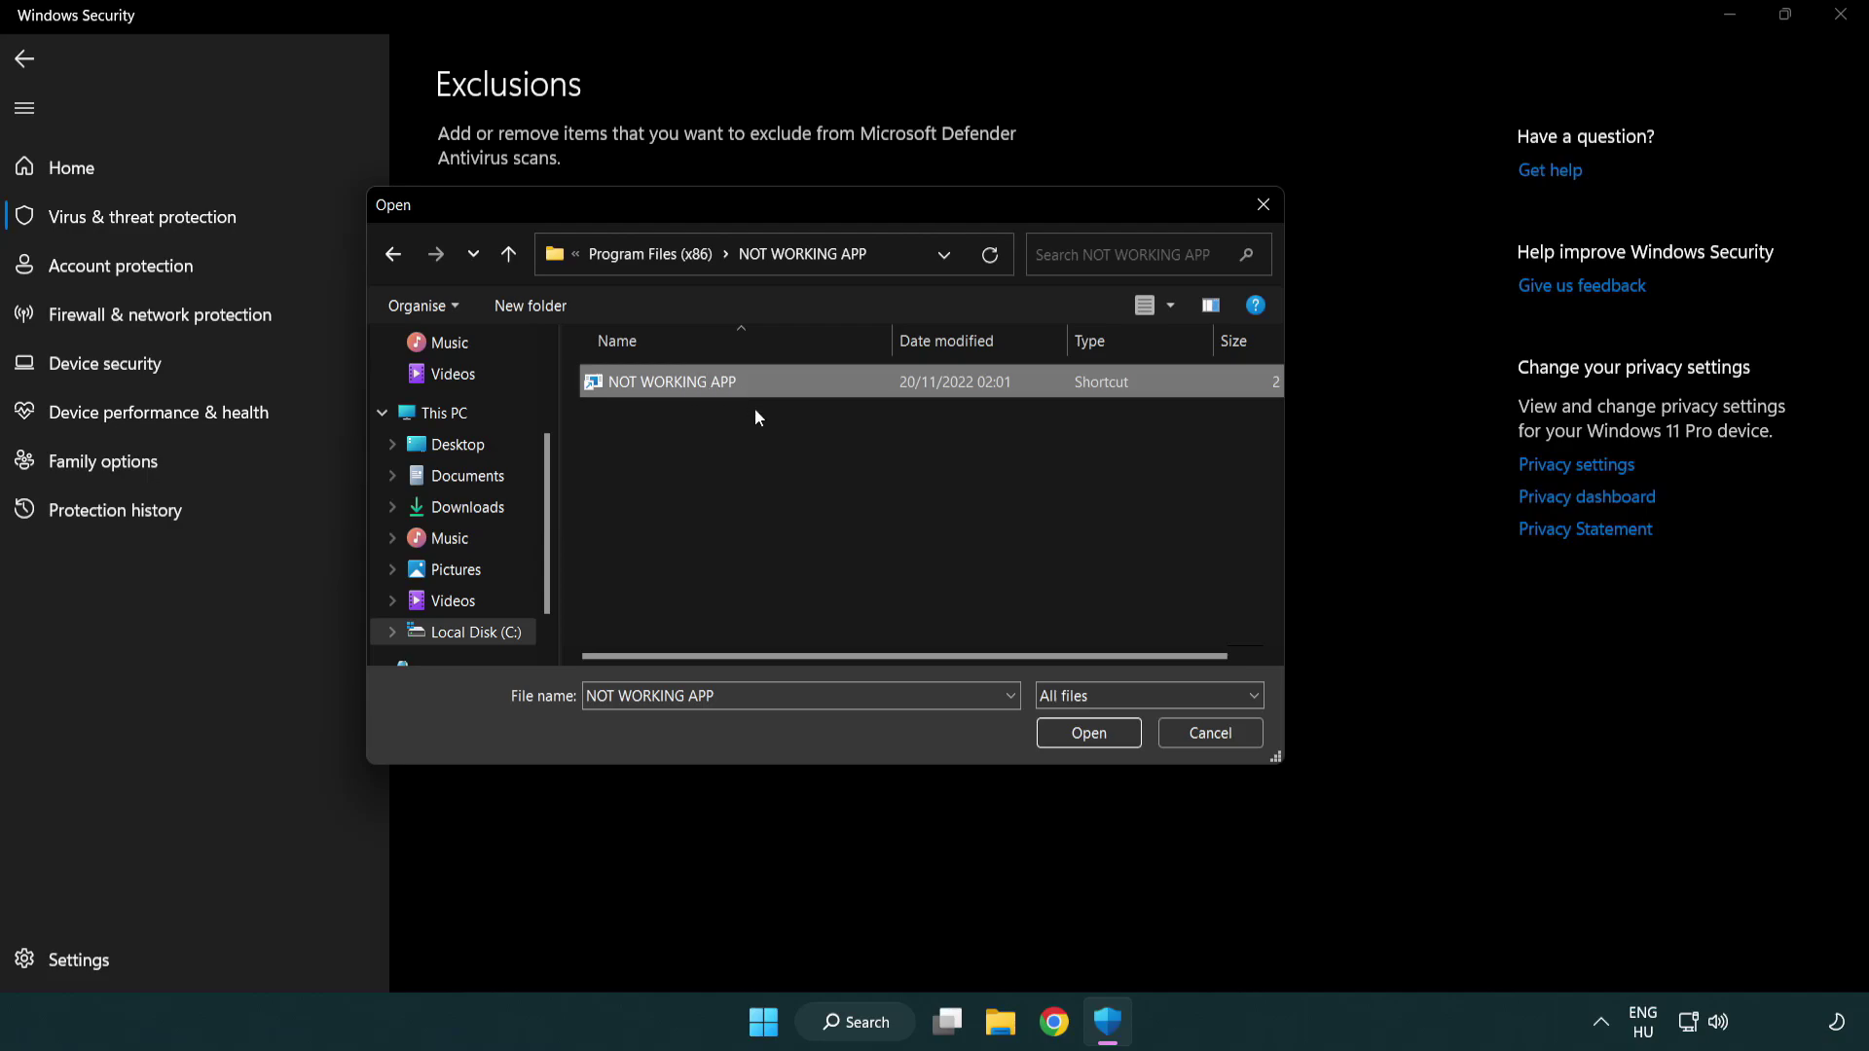
pyautogui.click(1086, 739)
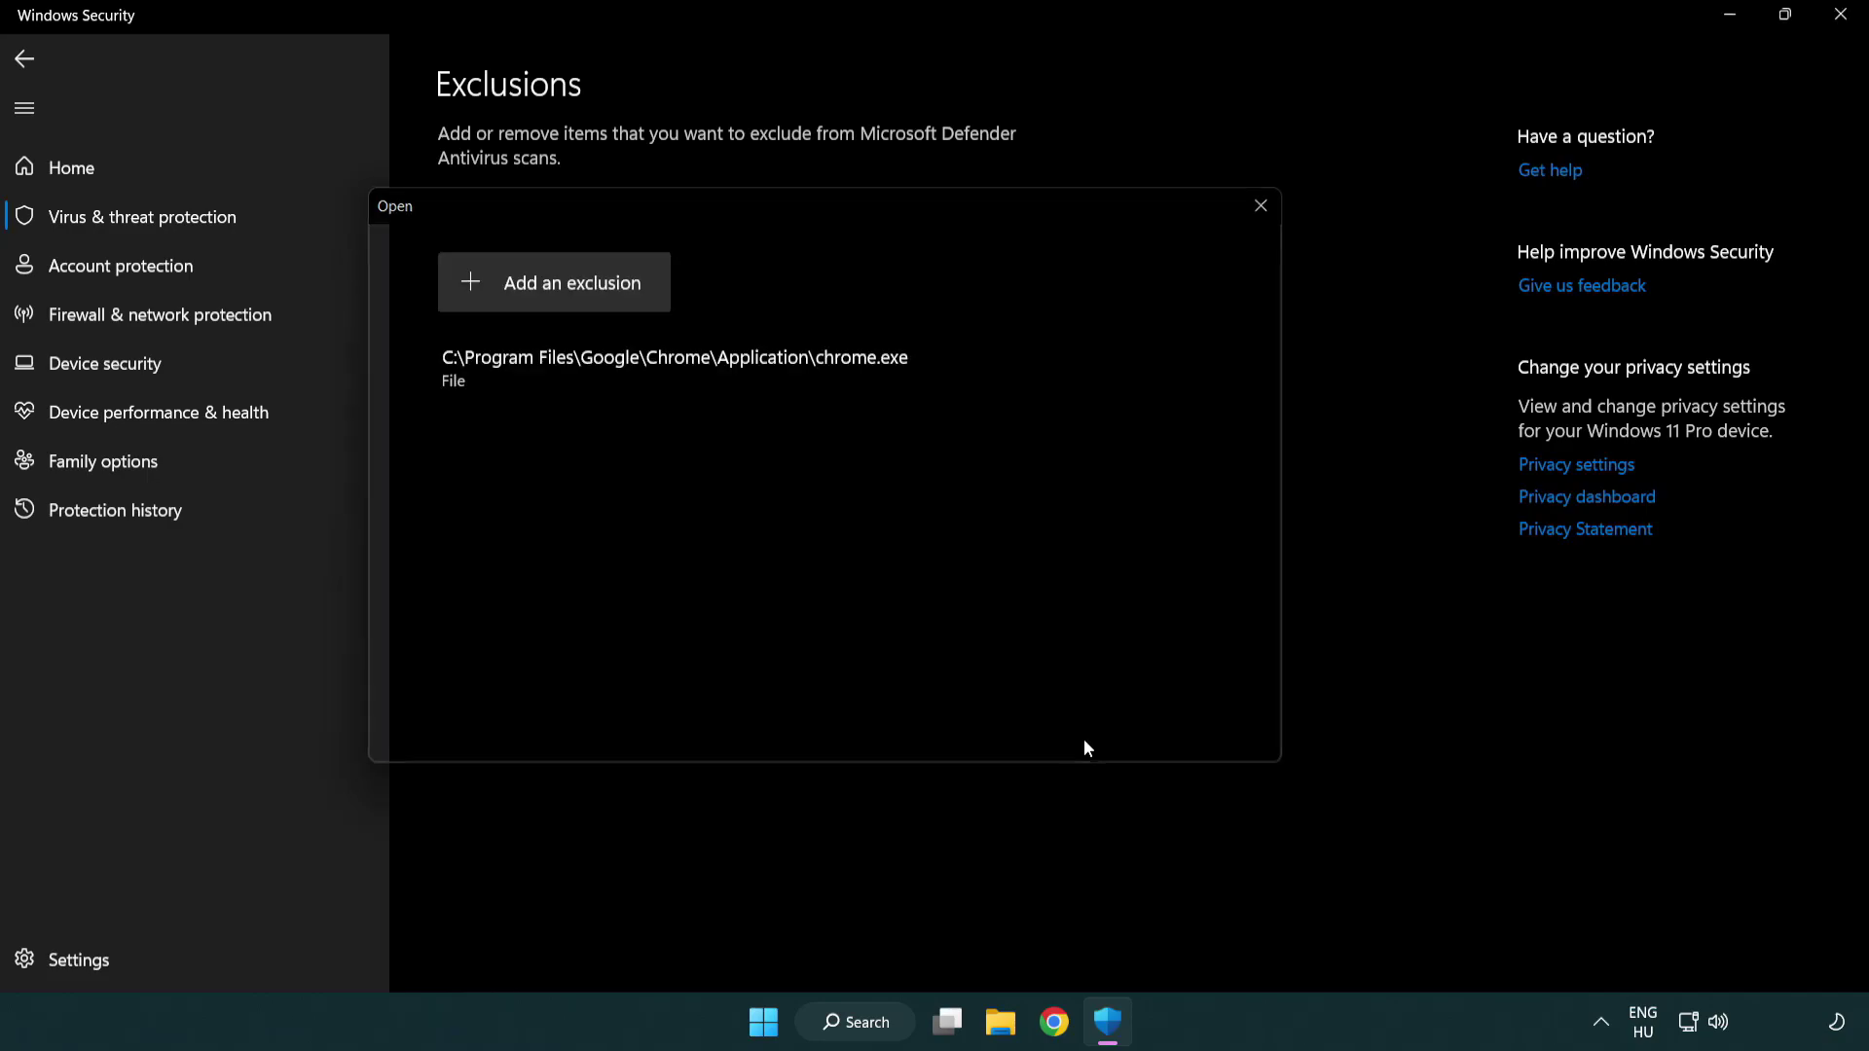
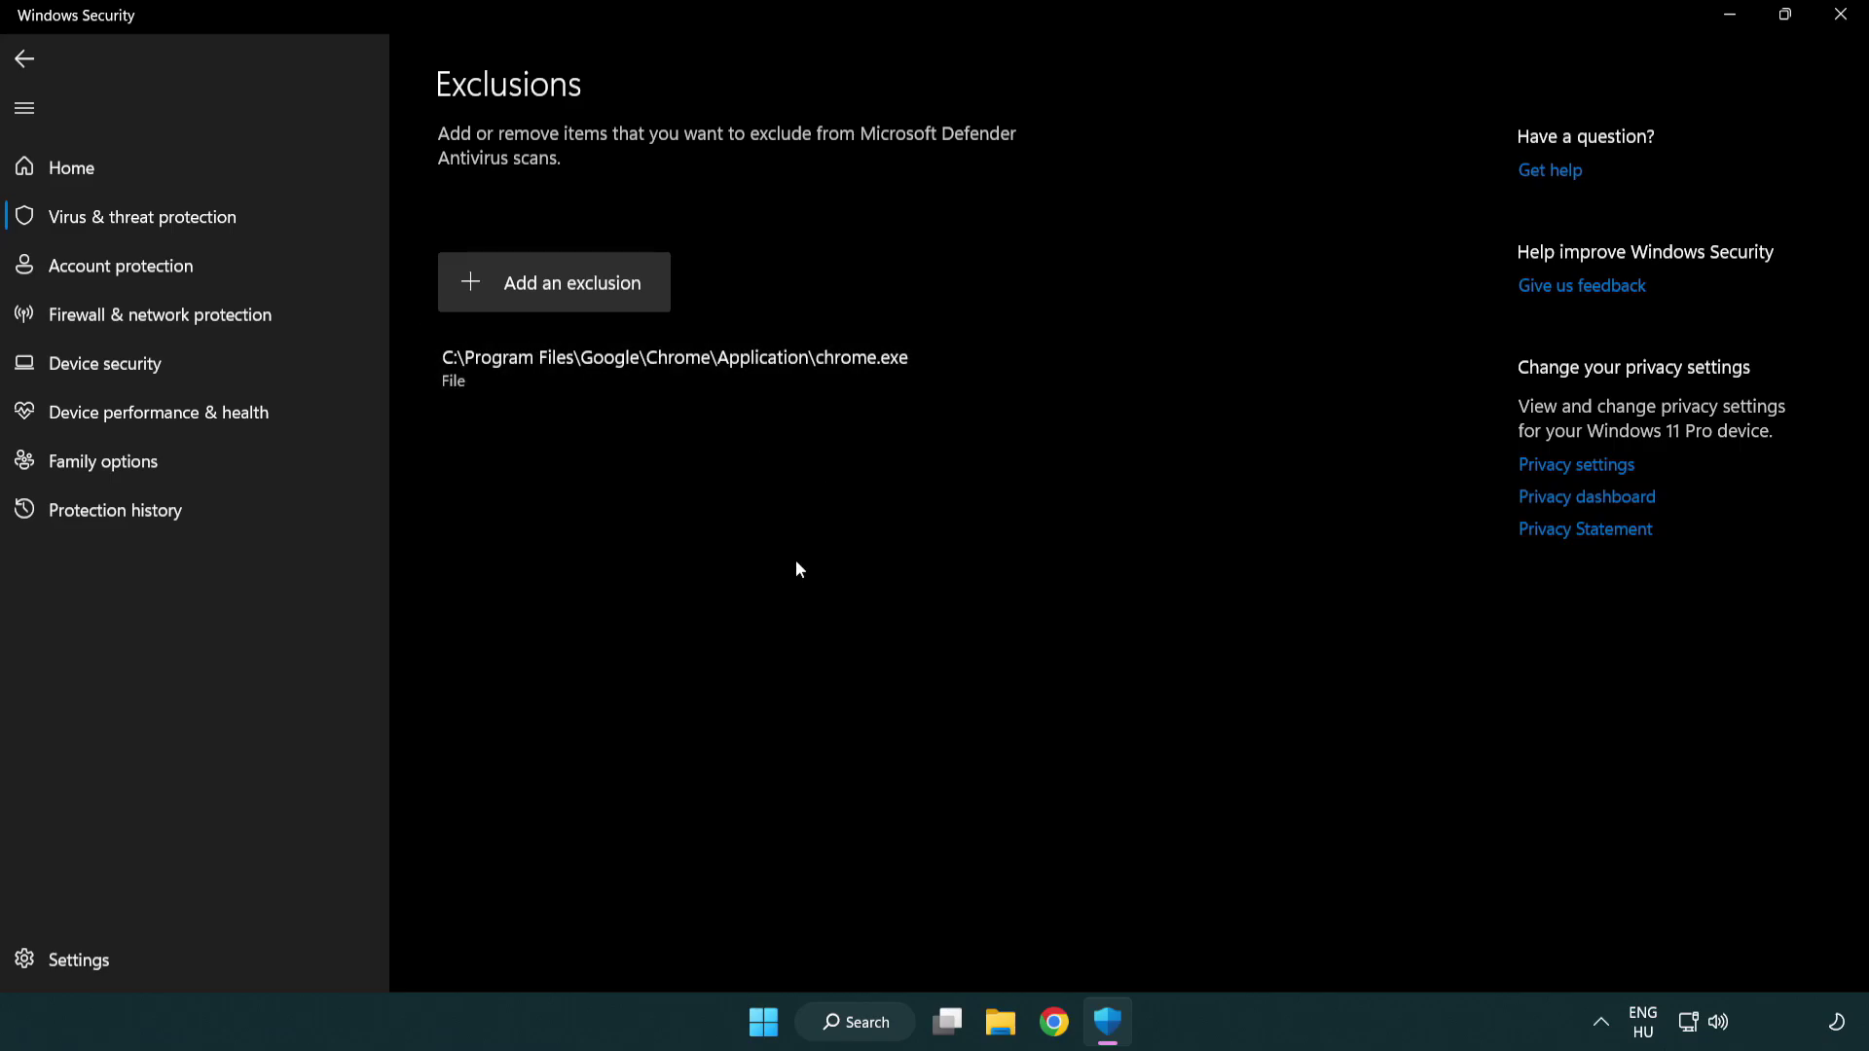
# Close Windows Security and bring up the Start menu's Sleep, Shut down and Restart options
pyautogui.click(1841, 15)
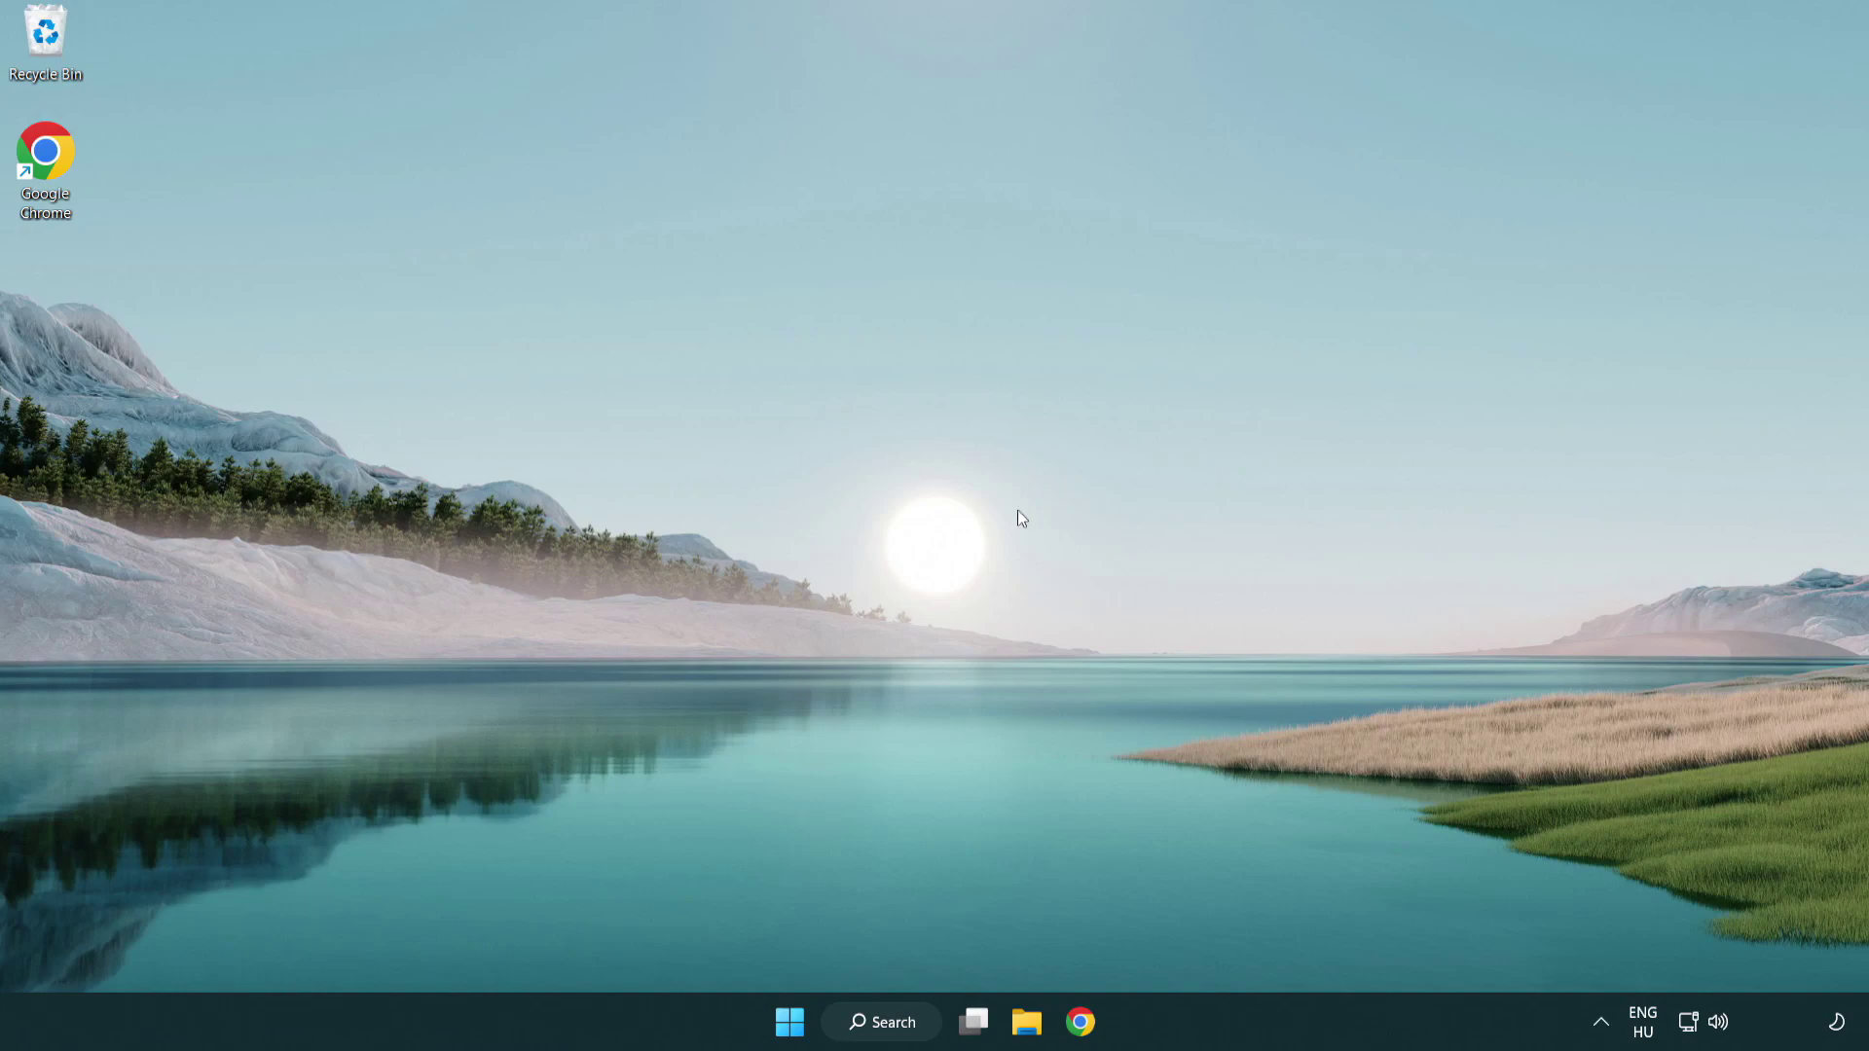
pyautogui.click(766, 1025)
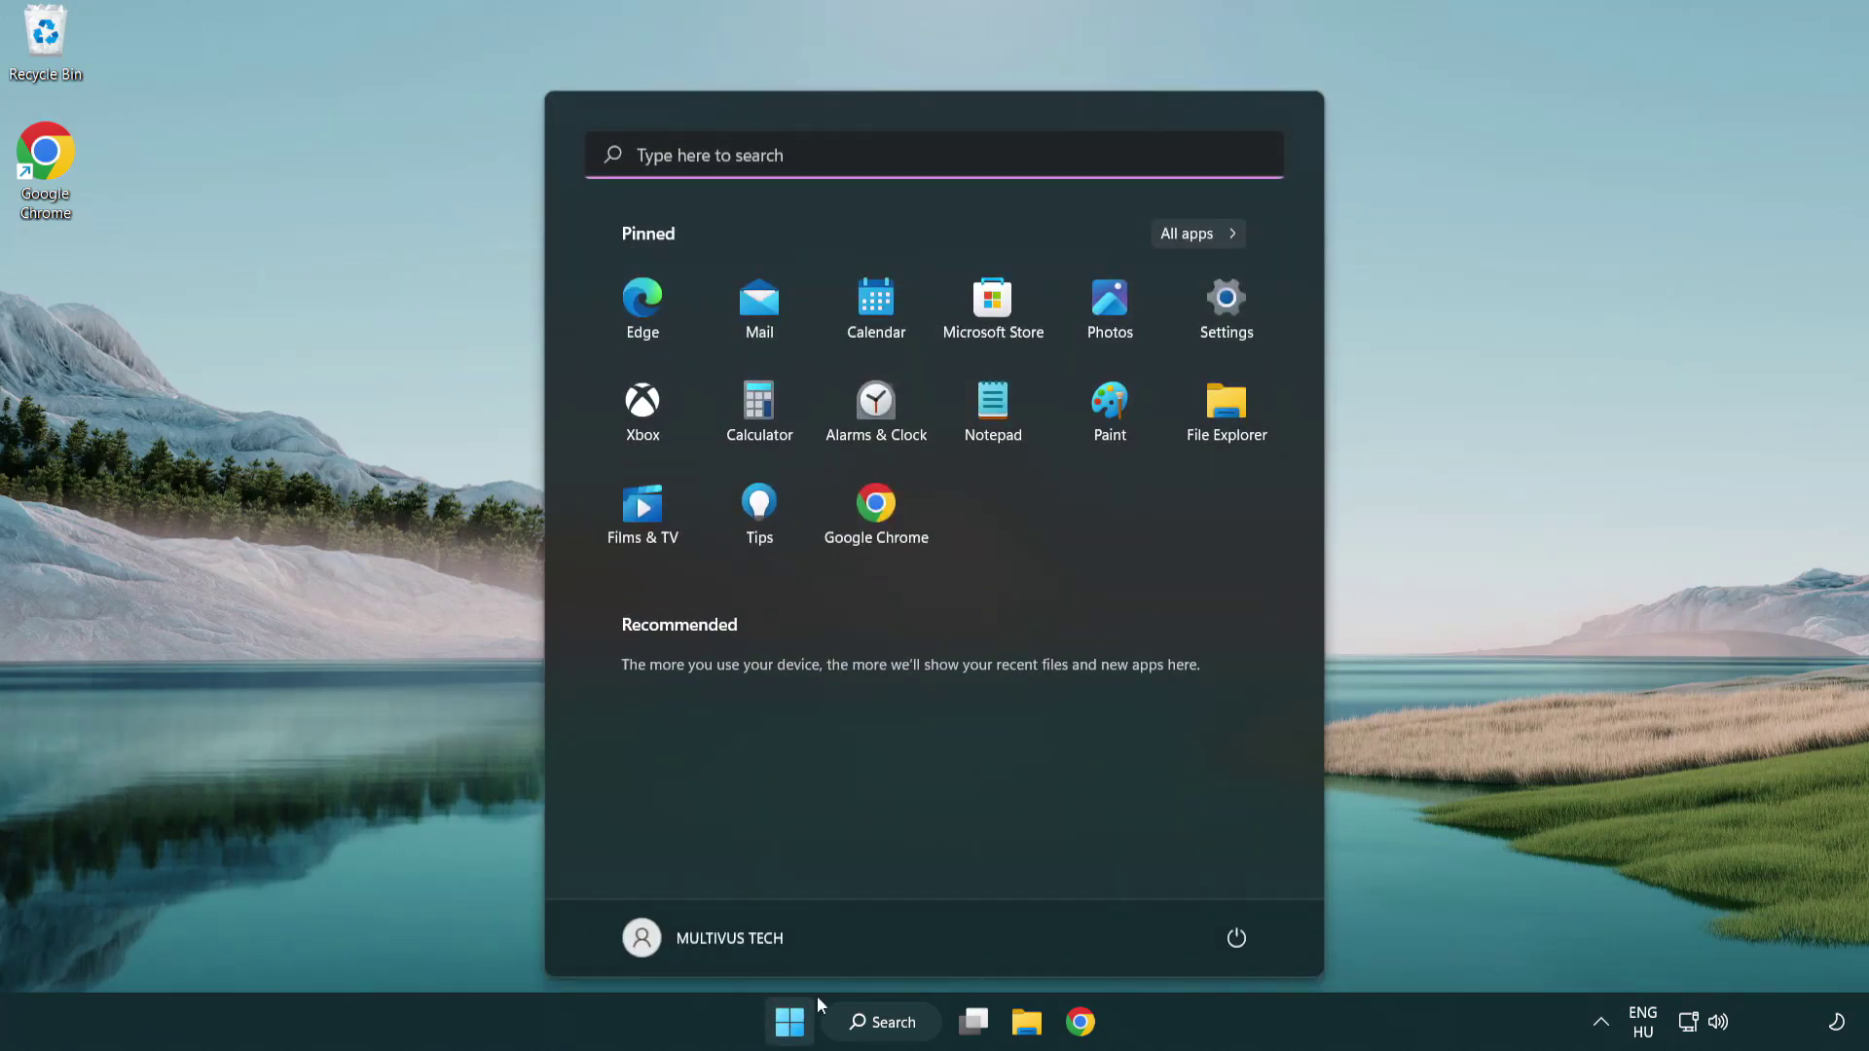
pyautogui.click(1239, 938)
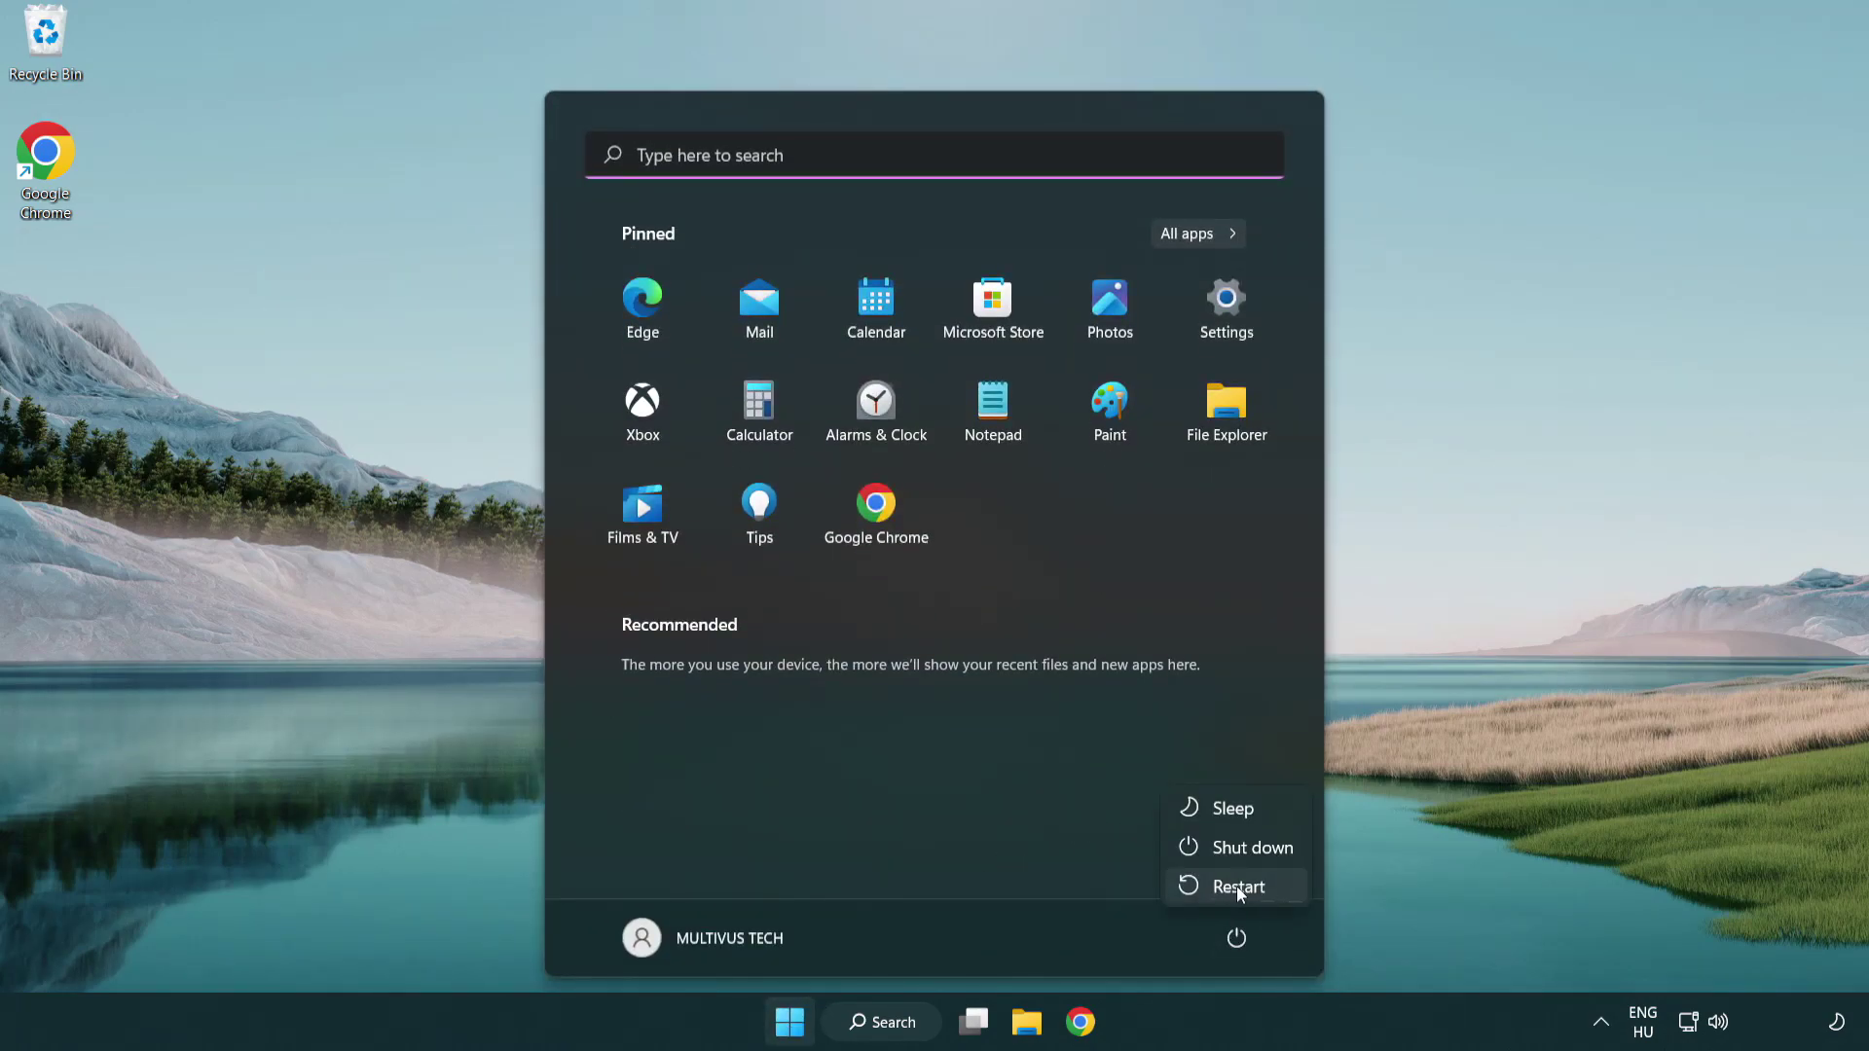